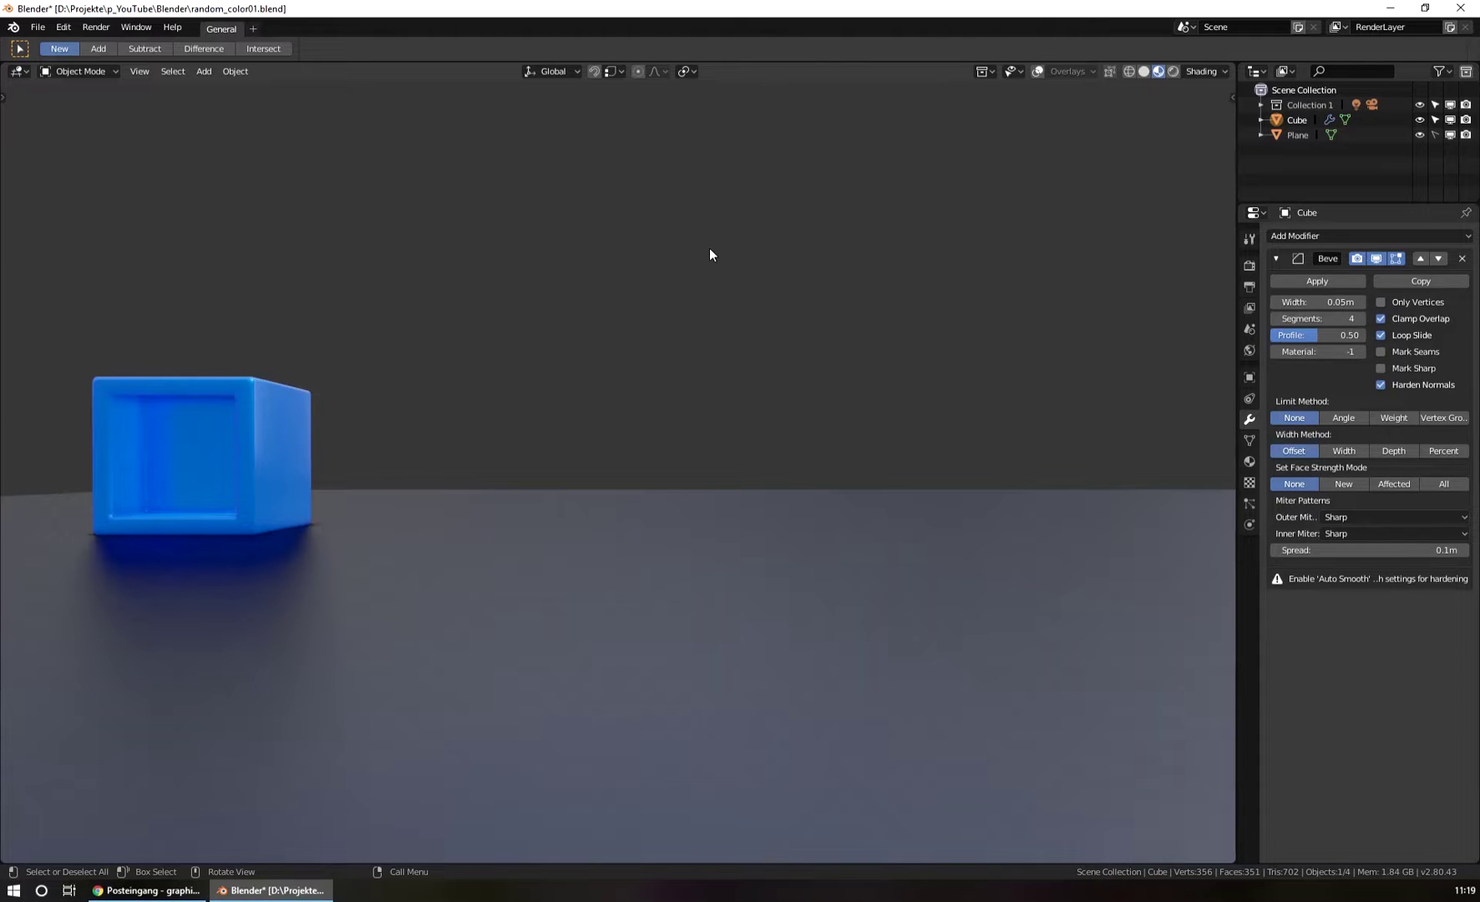
# Paste three duplicate cubes into the row, adding Cube.001 to Cube.003 beside the blue one
pyautogui.hotkey('ctrl', 'v')
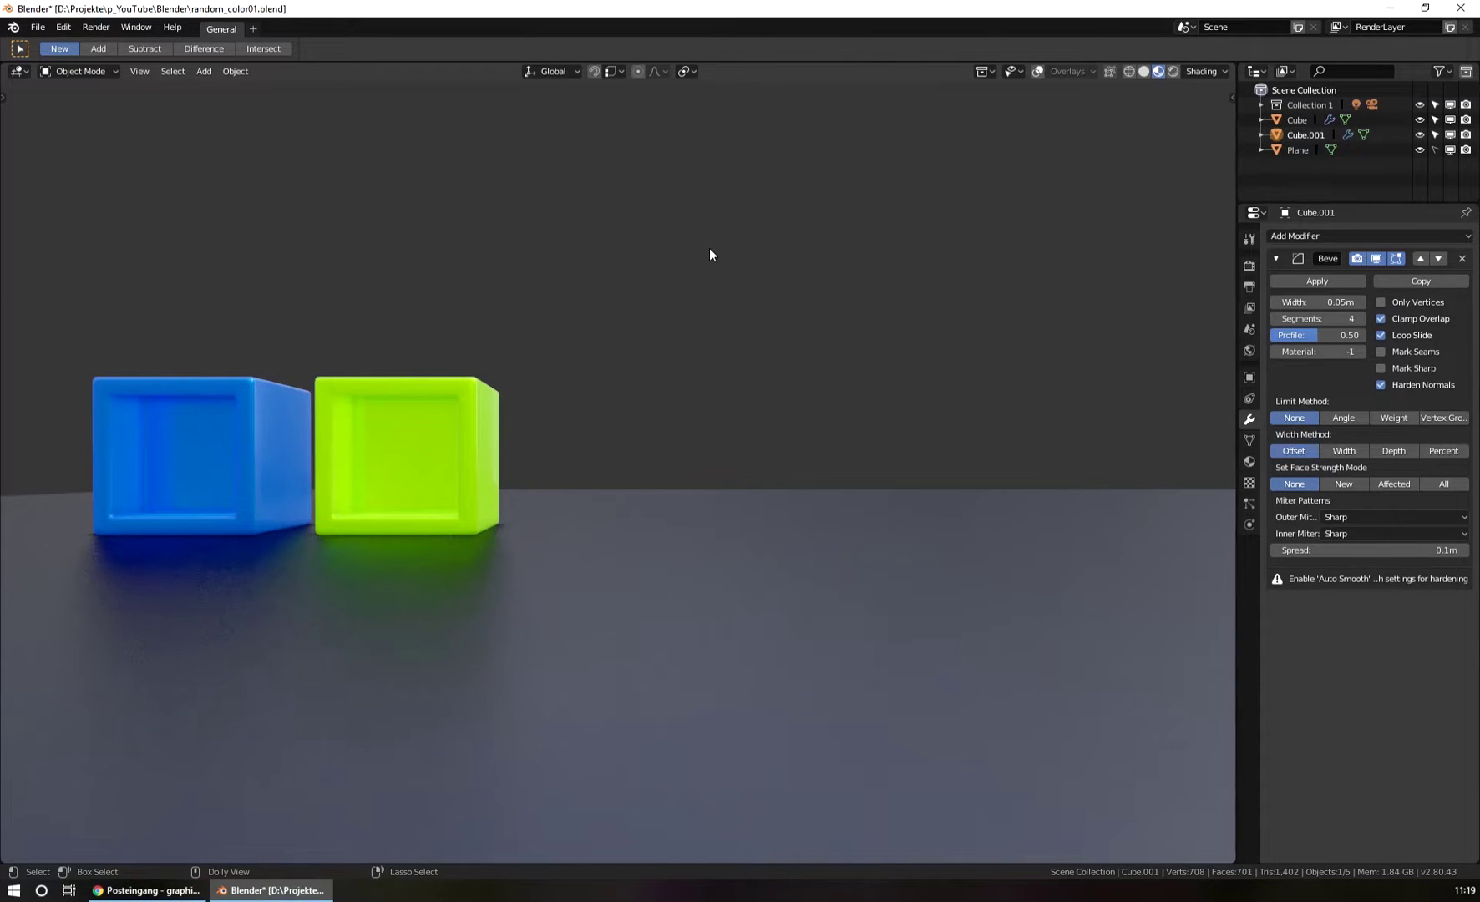
pyautogui.hotkey('ctrl', 'v')
pyautogui.hotkey('ctrl', 'v')
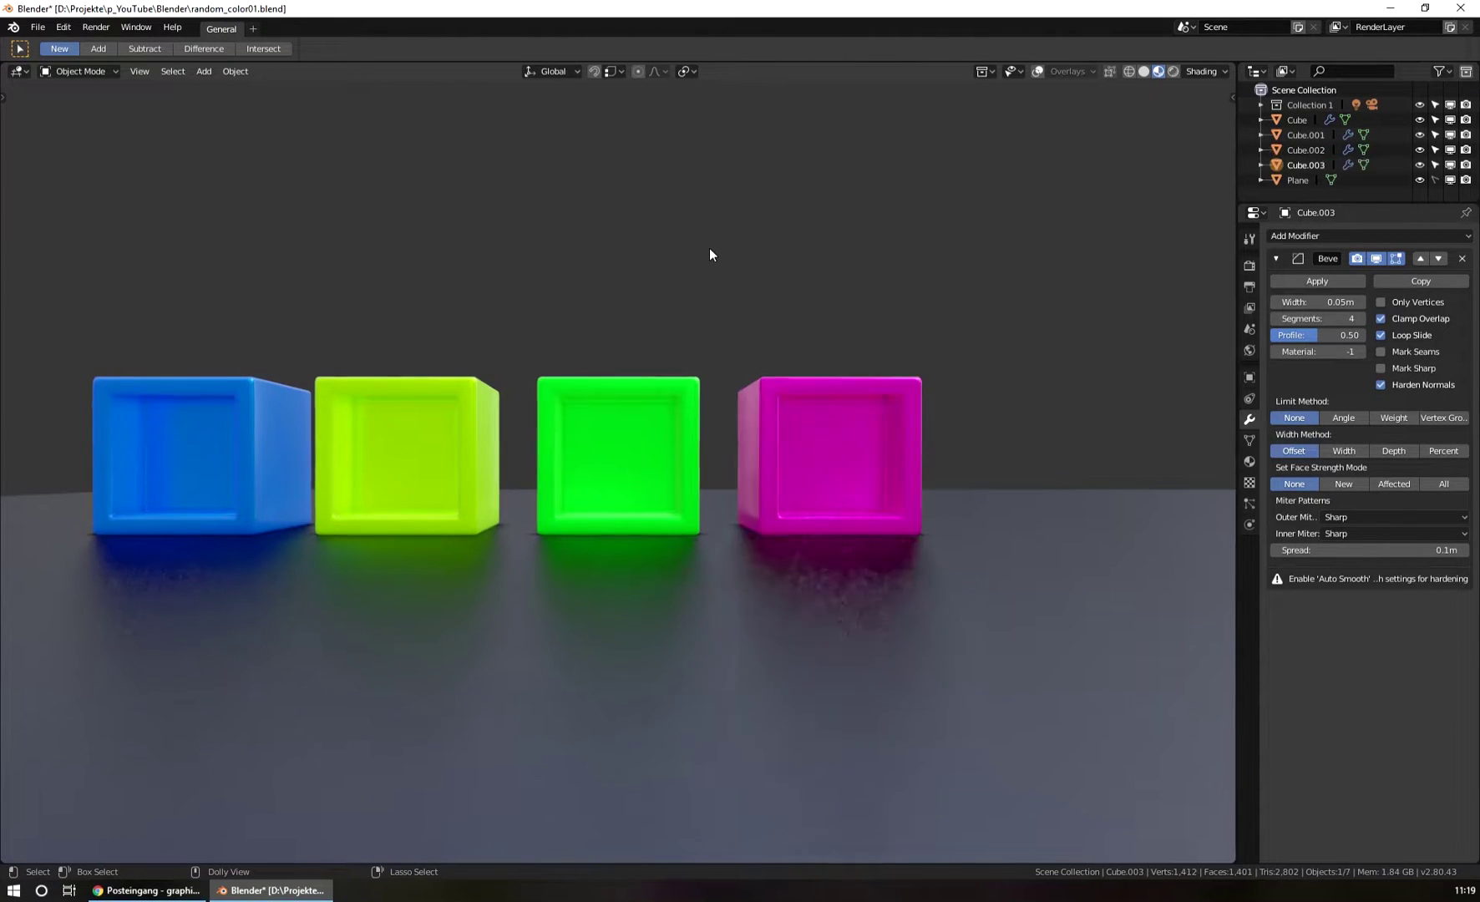
pyautogui.hotkey('ctrl', 'v')
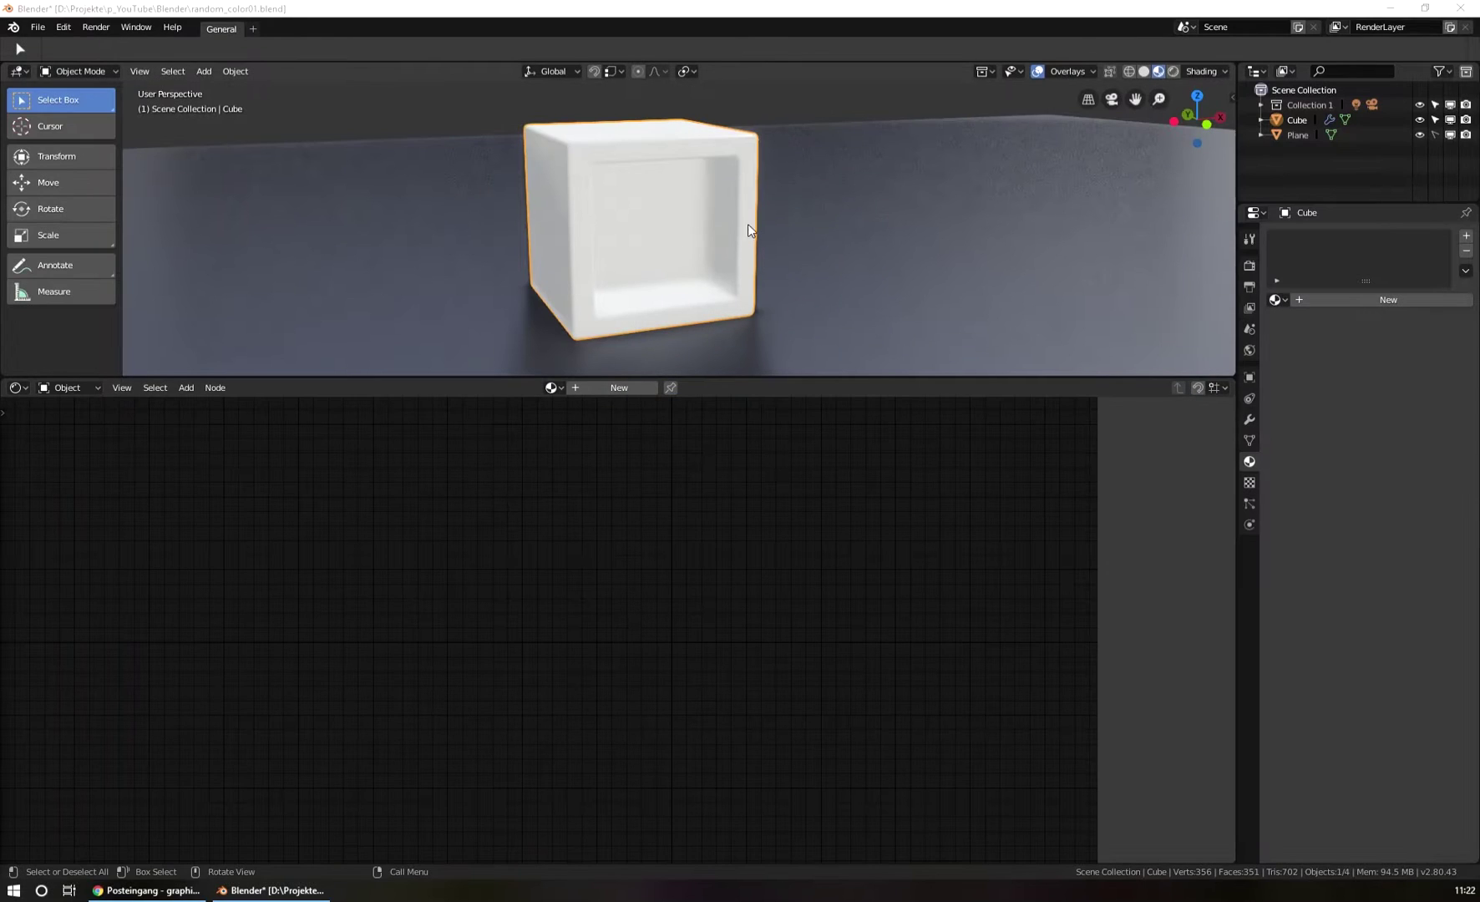
# Keep the lower area as the Shader Editor and add a new material with a Principled BSDF
pyautogui.moveTo(675, 234); pyautogui.dragTo(661, 169, button='middle')
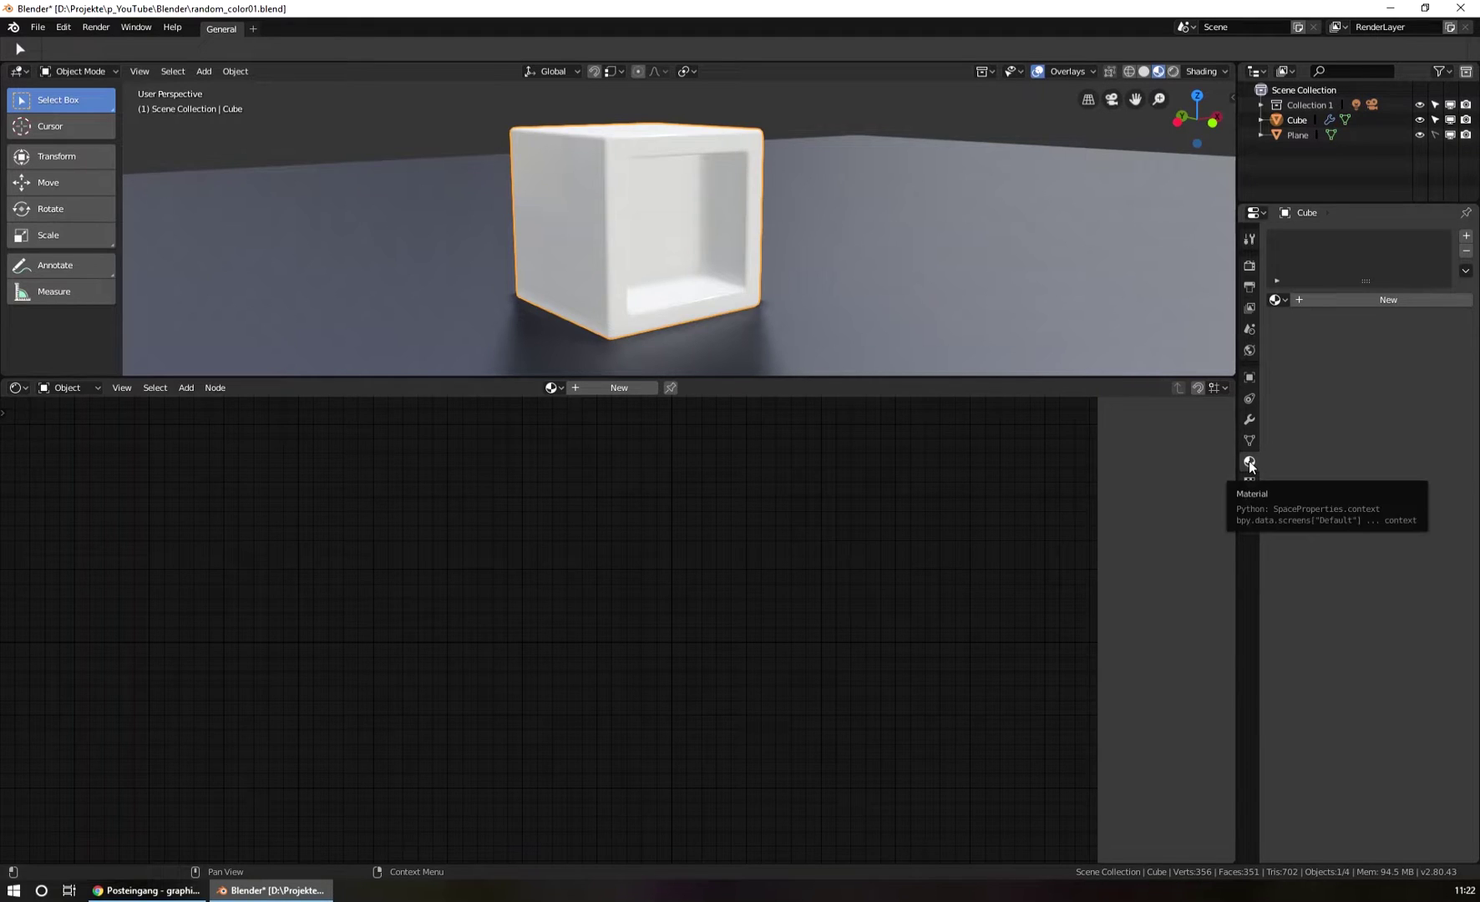
pyautogui.click(20, 387)
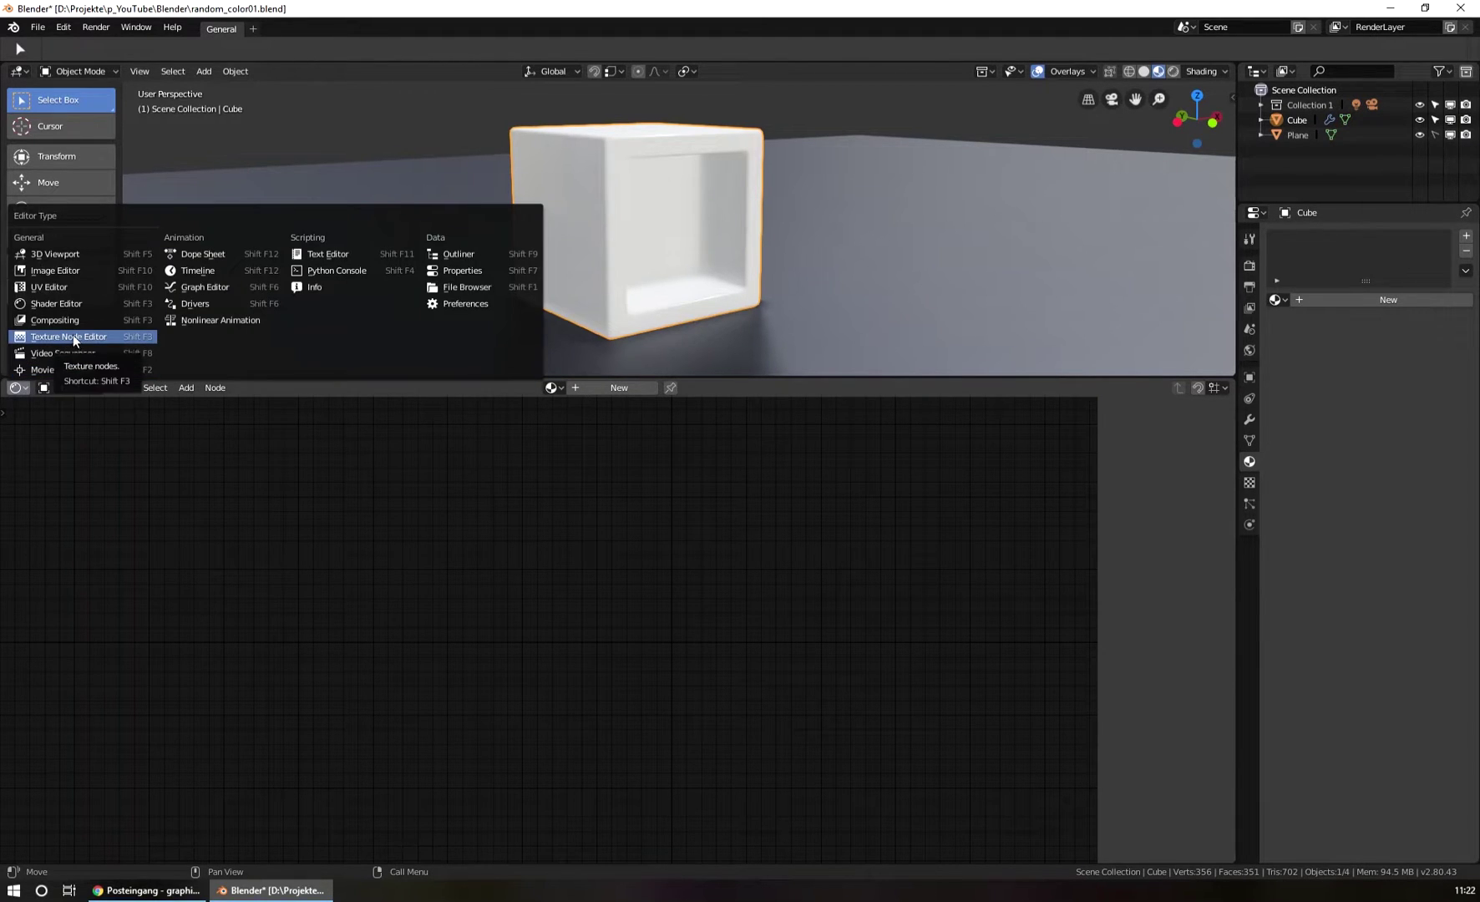
pyautogui.click(82, 303)
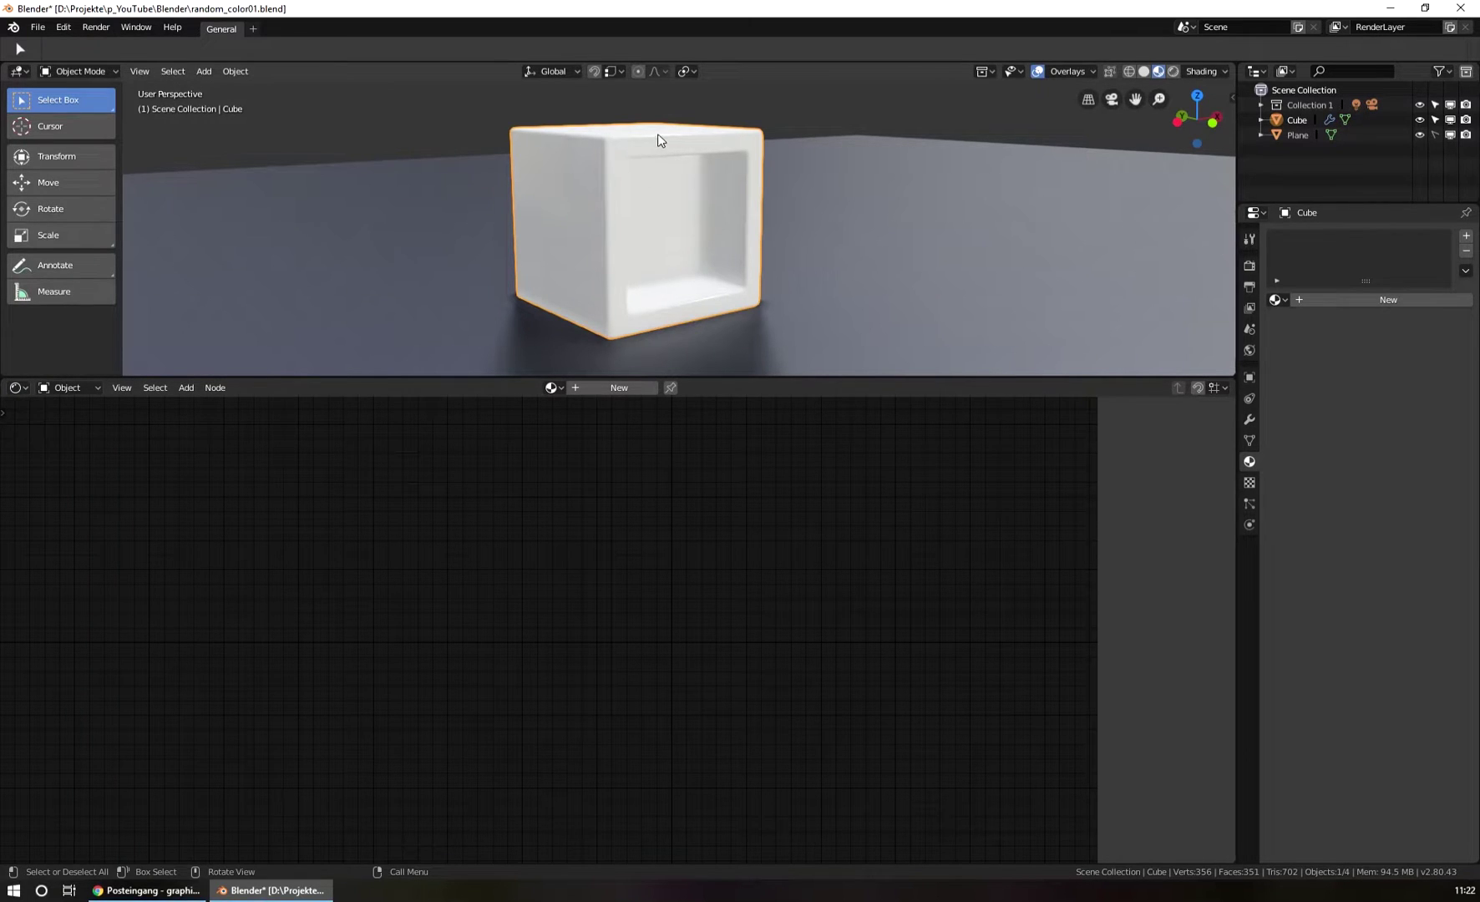
pyautogui.click(623, 388)
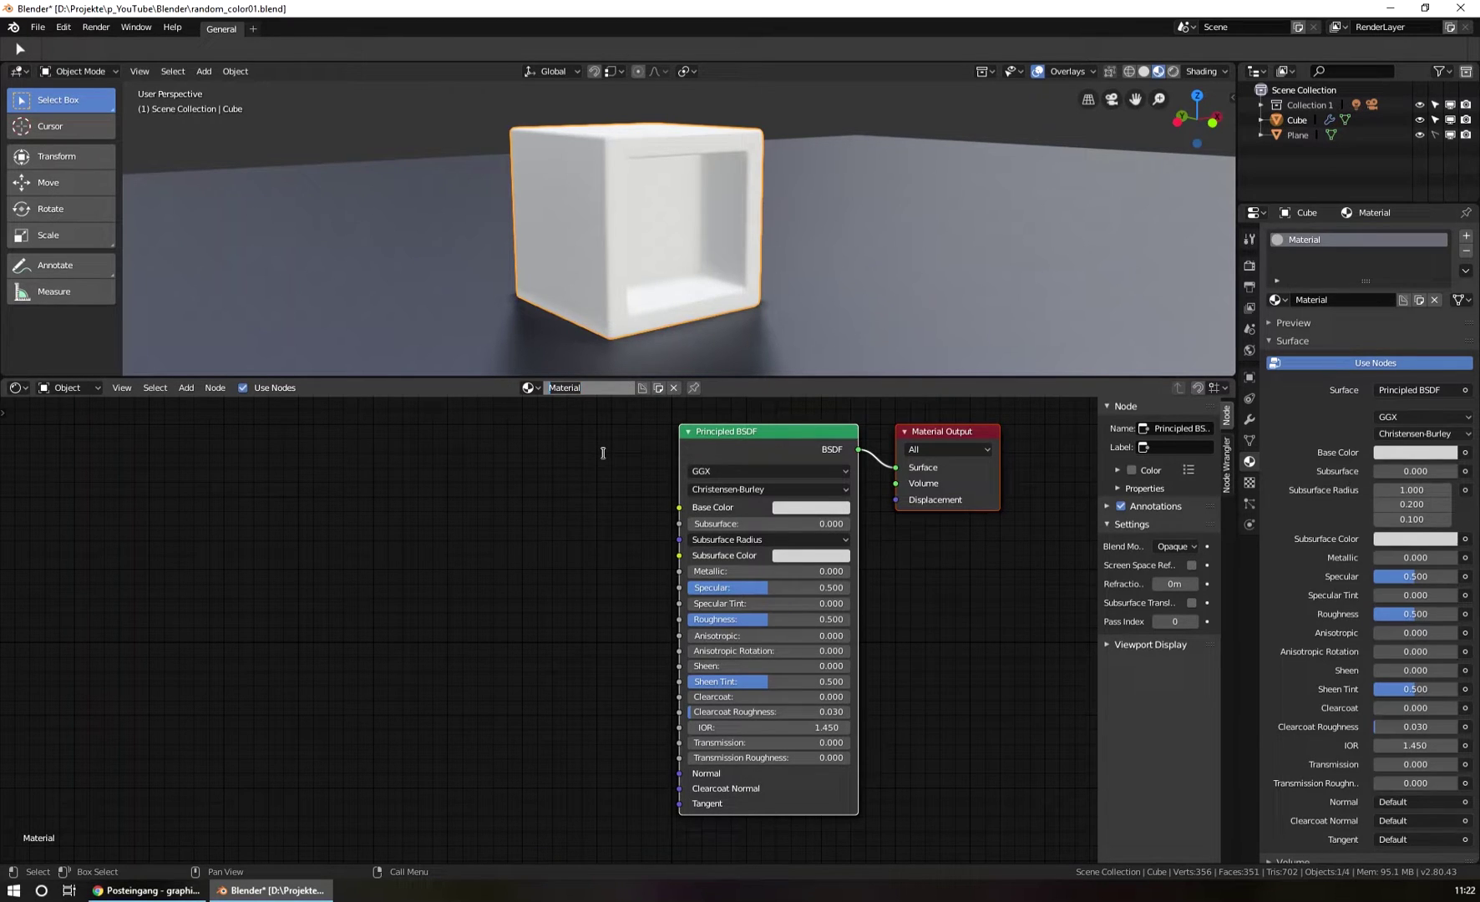
# Name the material 'RandomColor' and move the Material Output node down and to the right
pyautogui.write('RandomColor')
pyautogui.press('Return')
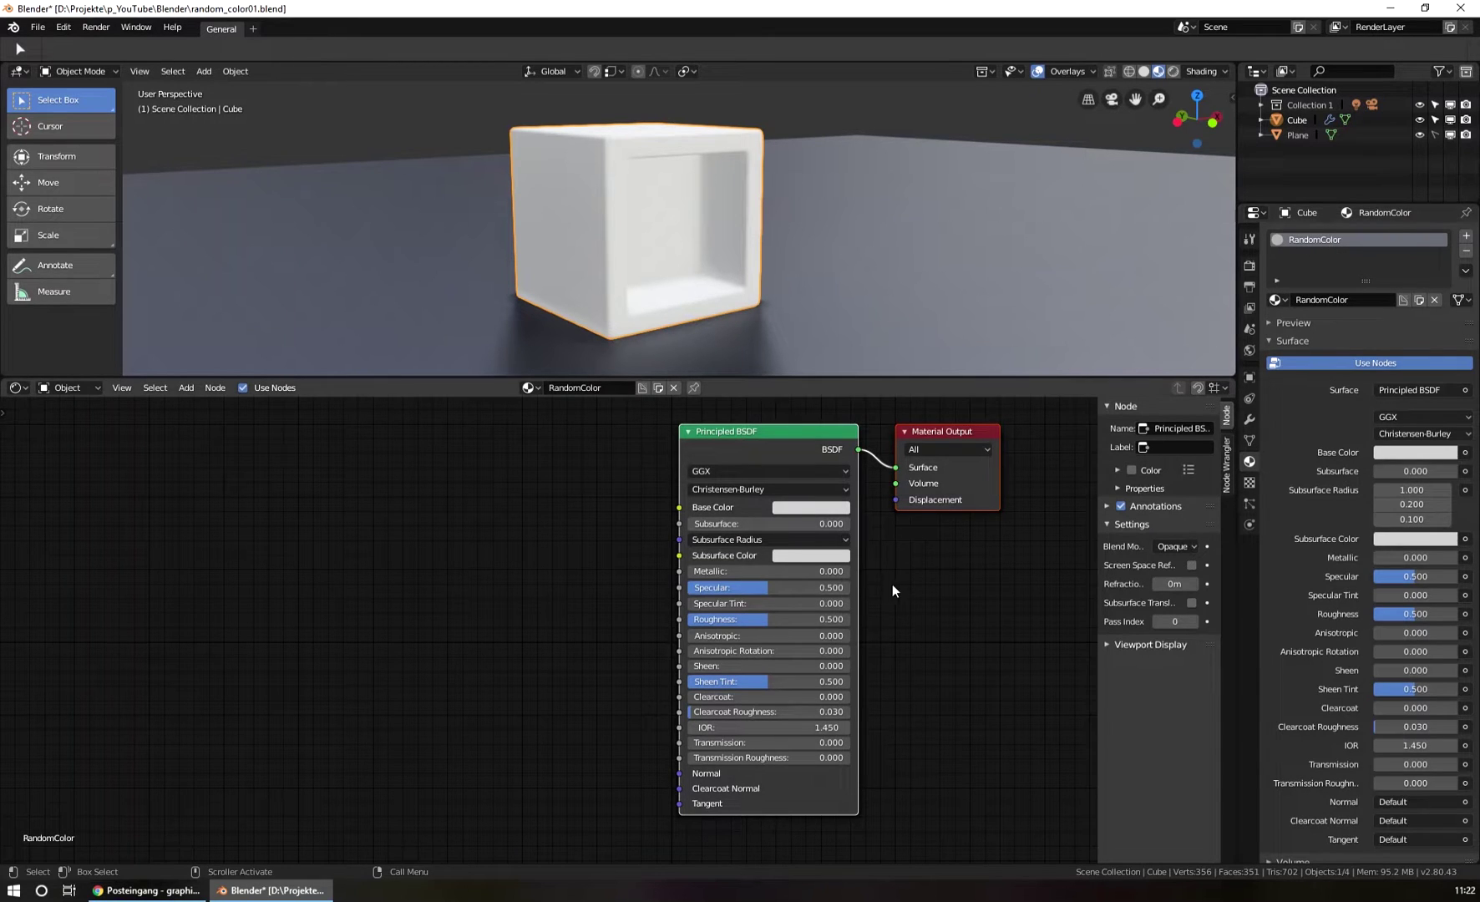
pyautogui.moveTo(897, 588); pyautogui.dragTo(852, 594, button='middle')
pyautogui.moveTo(899, 440); pyautogui.dragTo(936, 567)
pyautogui.click(677, 437)
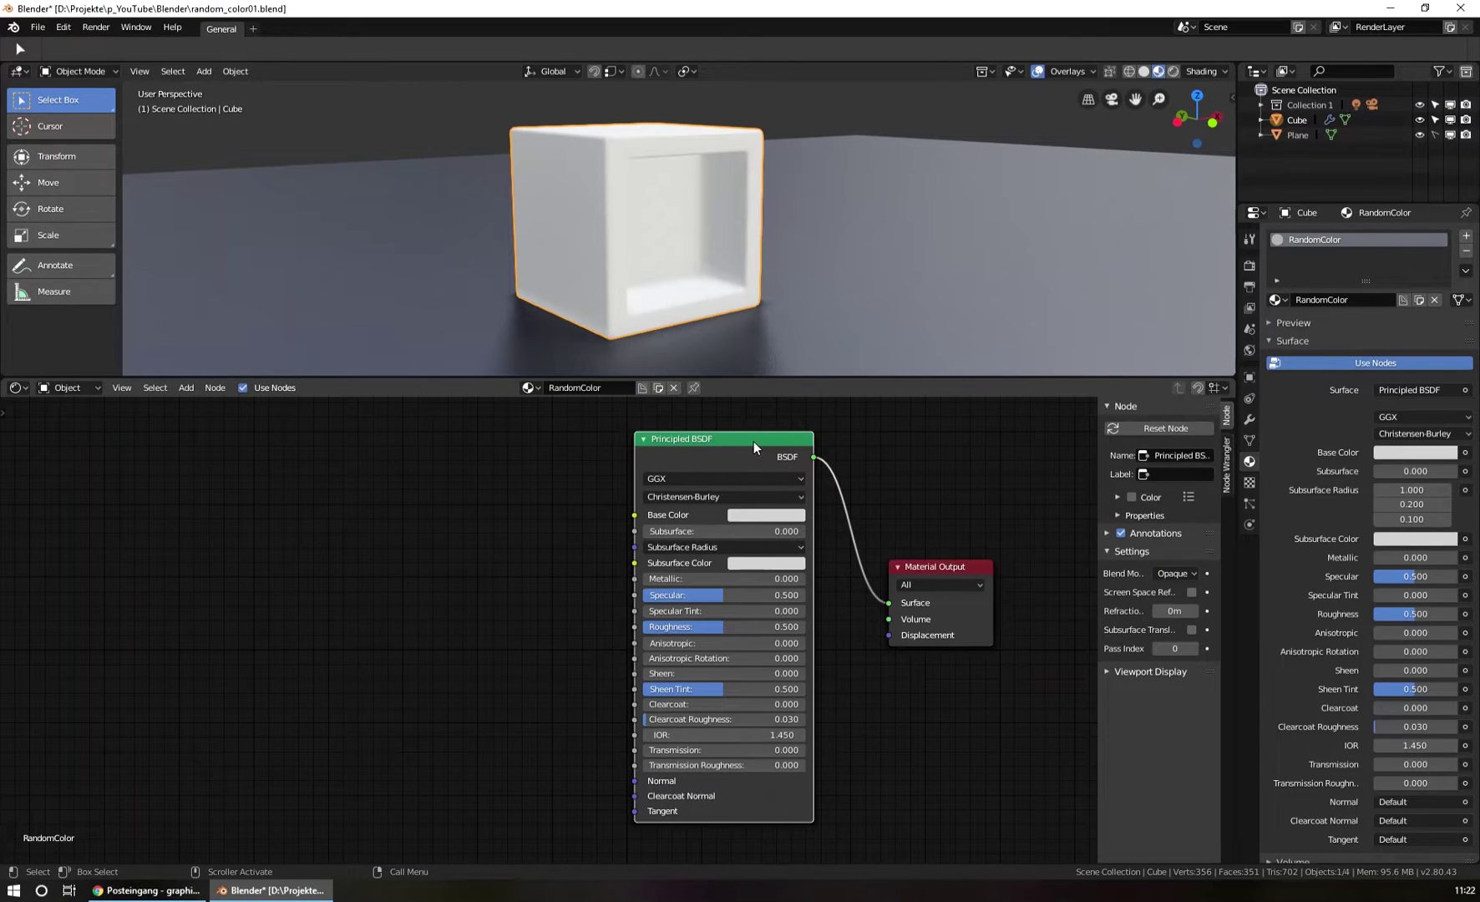
# Set the RandomColor material's Base Color to bright green
pyautogui.click(766, 514)
pyautogui.moveTo(790, 359); pyautogui.dragTo(745, 329)
pyautogui.moveTo(688, 215); pyautogui.dragTo(651, 182, button='middle')
# Duplicate the cube twice along X, 1.45 m apart, making three green cubes
pyautogui.hotkey('shift', 'd')
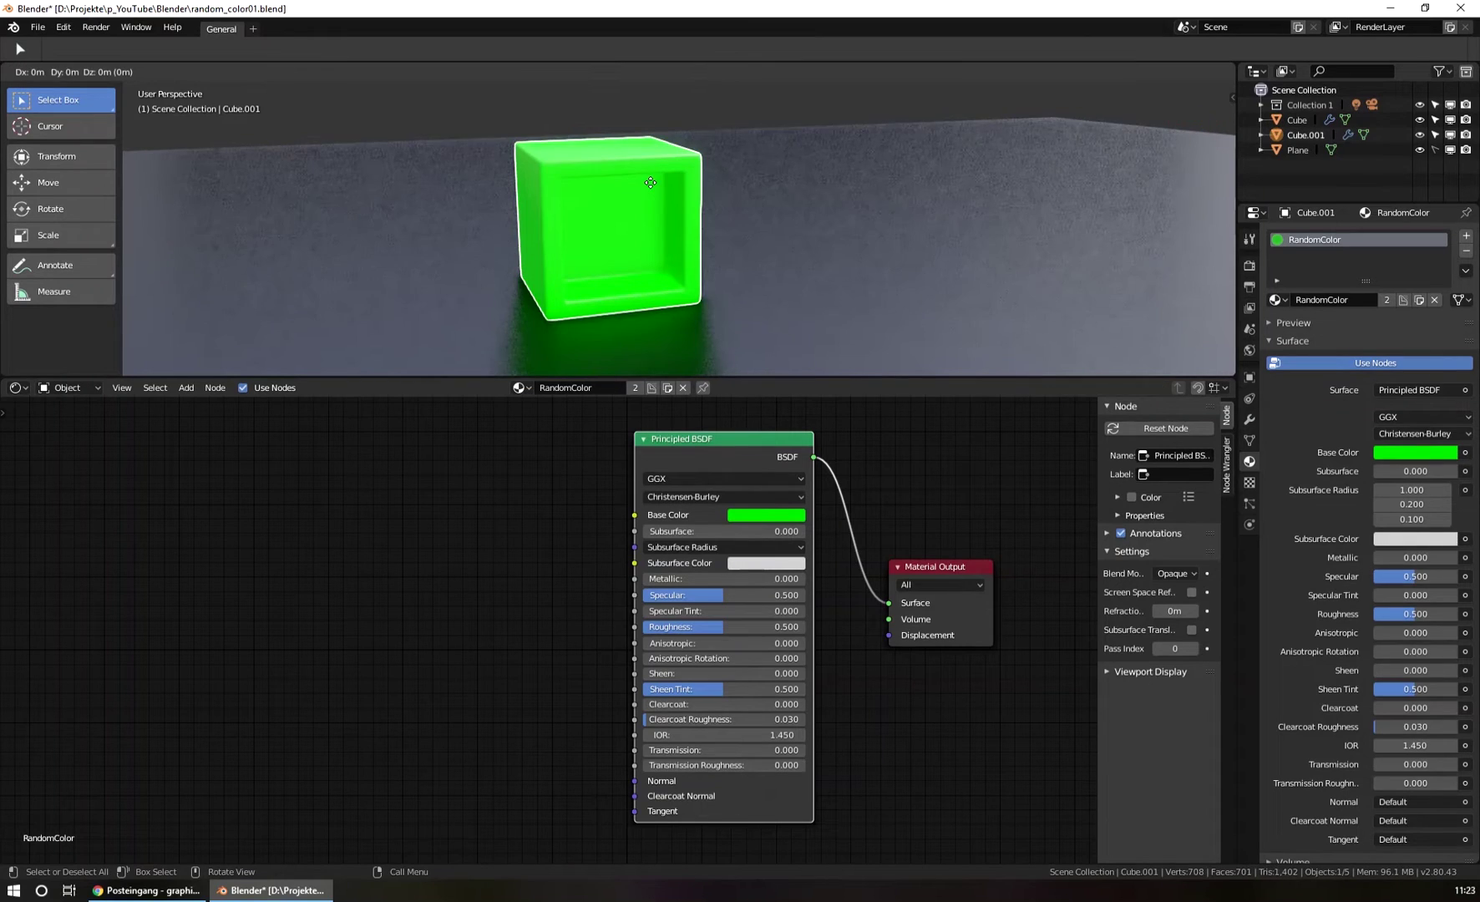
pyautogui.press('x')
pyautogui.click(844, 192)
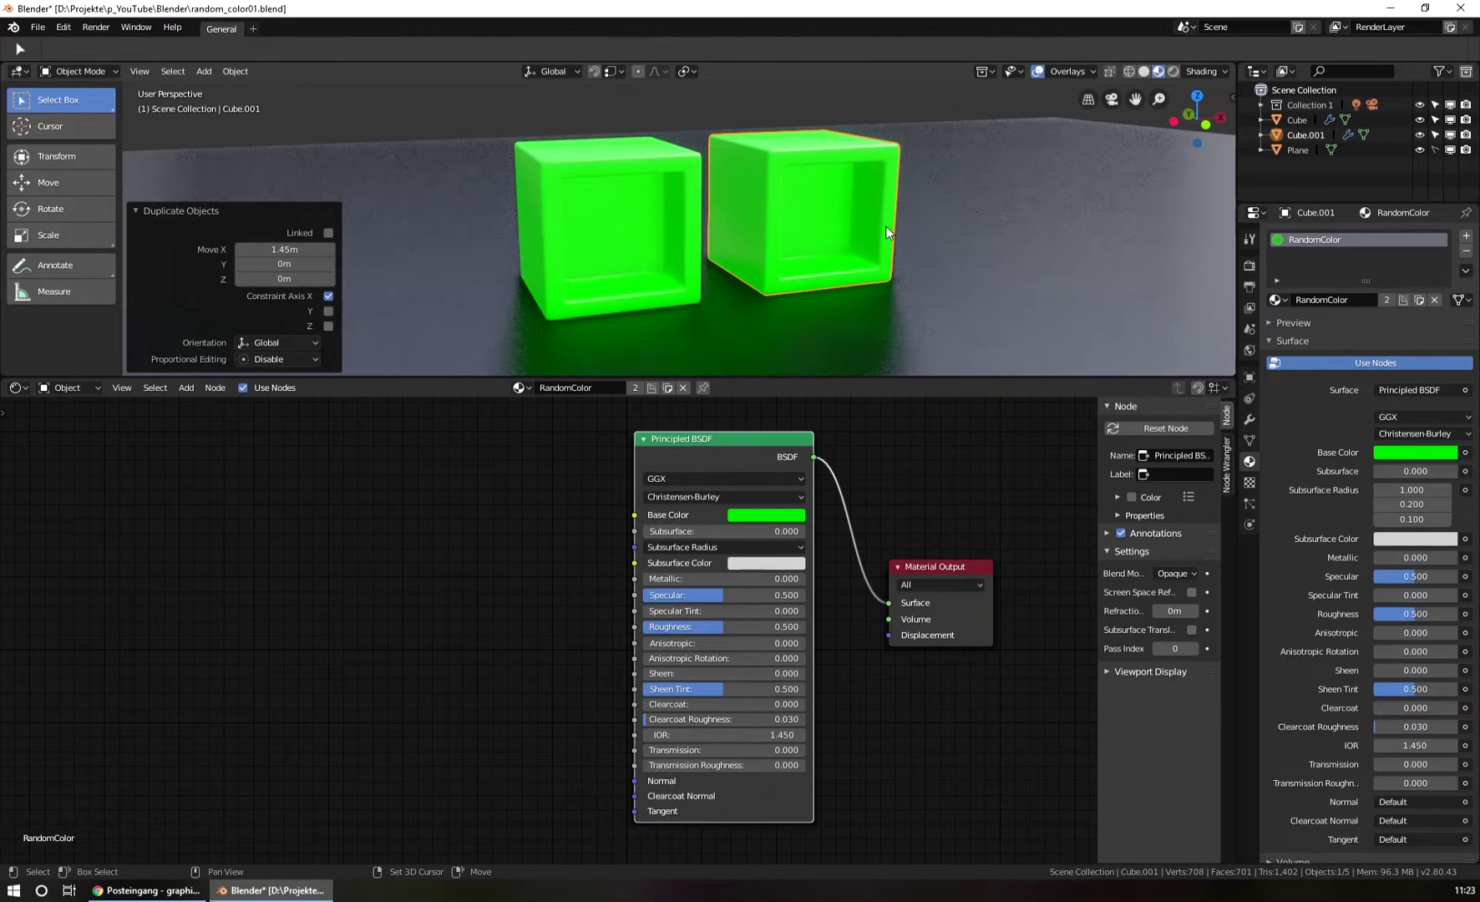
pyautogui.hotkey('shift', 'r')
pyautogui.moveTo(935, 213); pyautogui.dragTo(855, 220, button='middle')
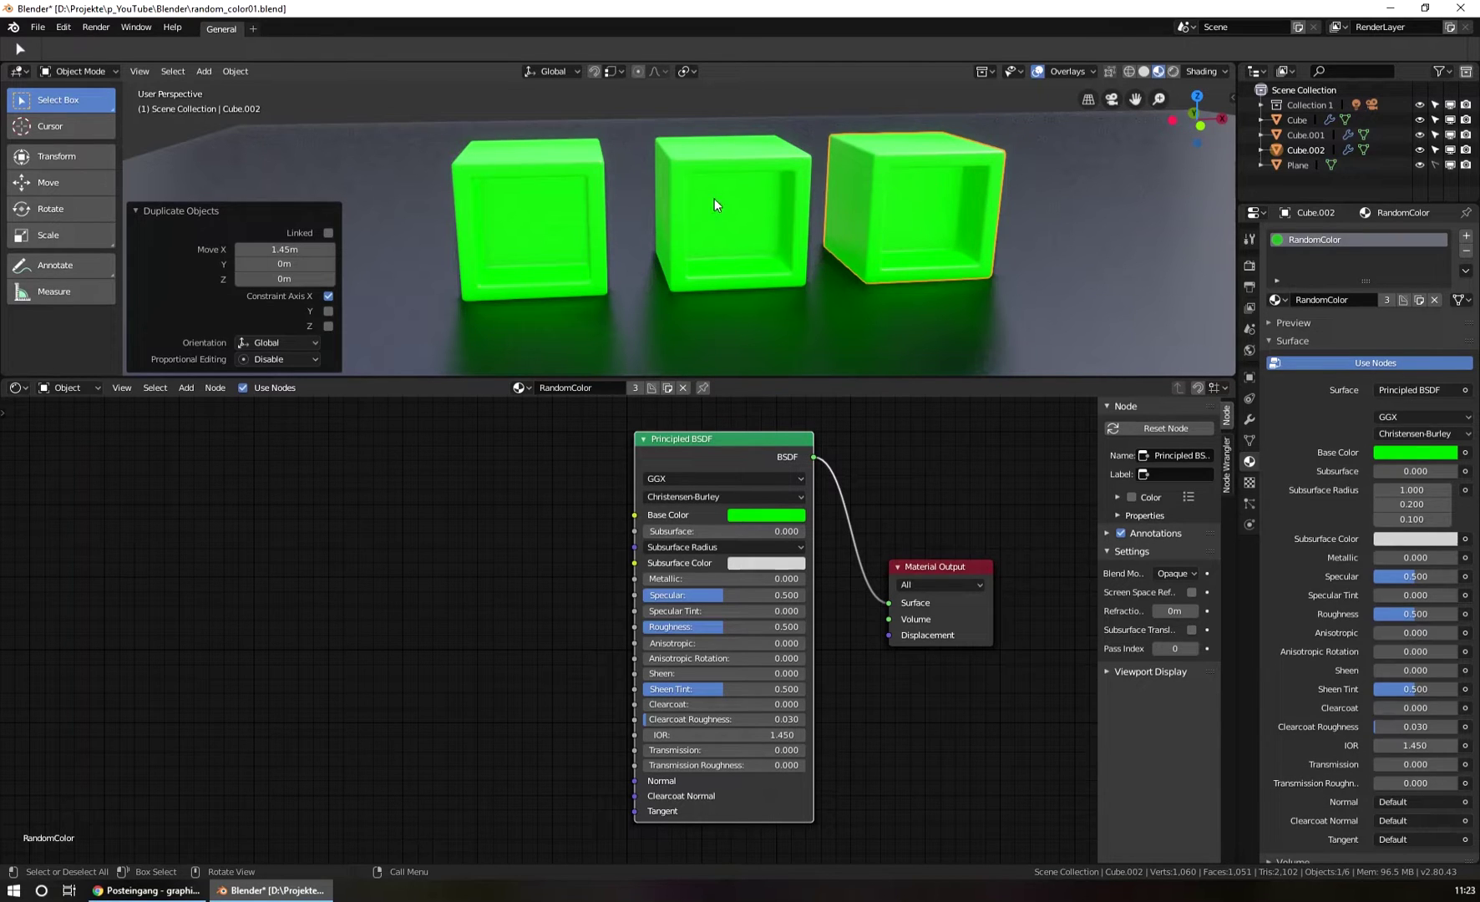
pyautogui.scroll(-2, 846, 210)
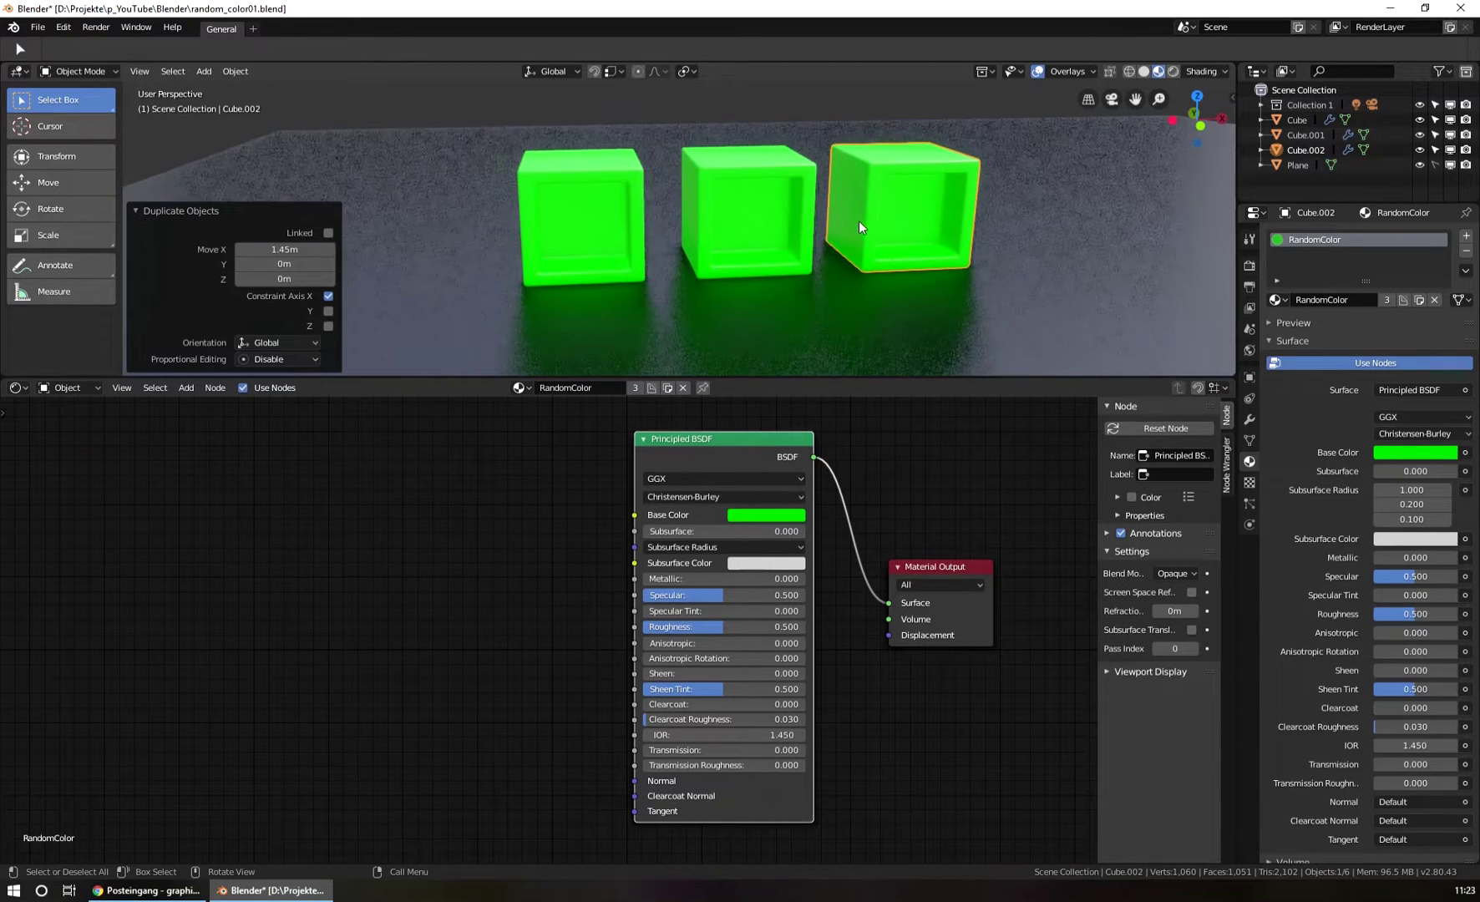
pyautogui.click(606, 279)
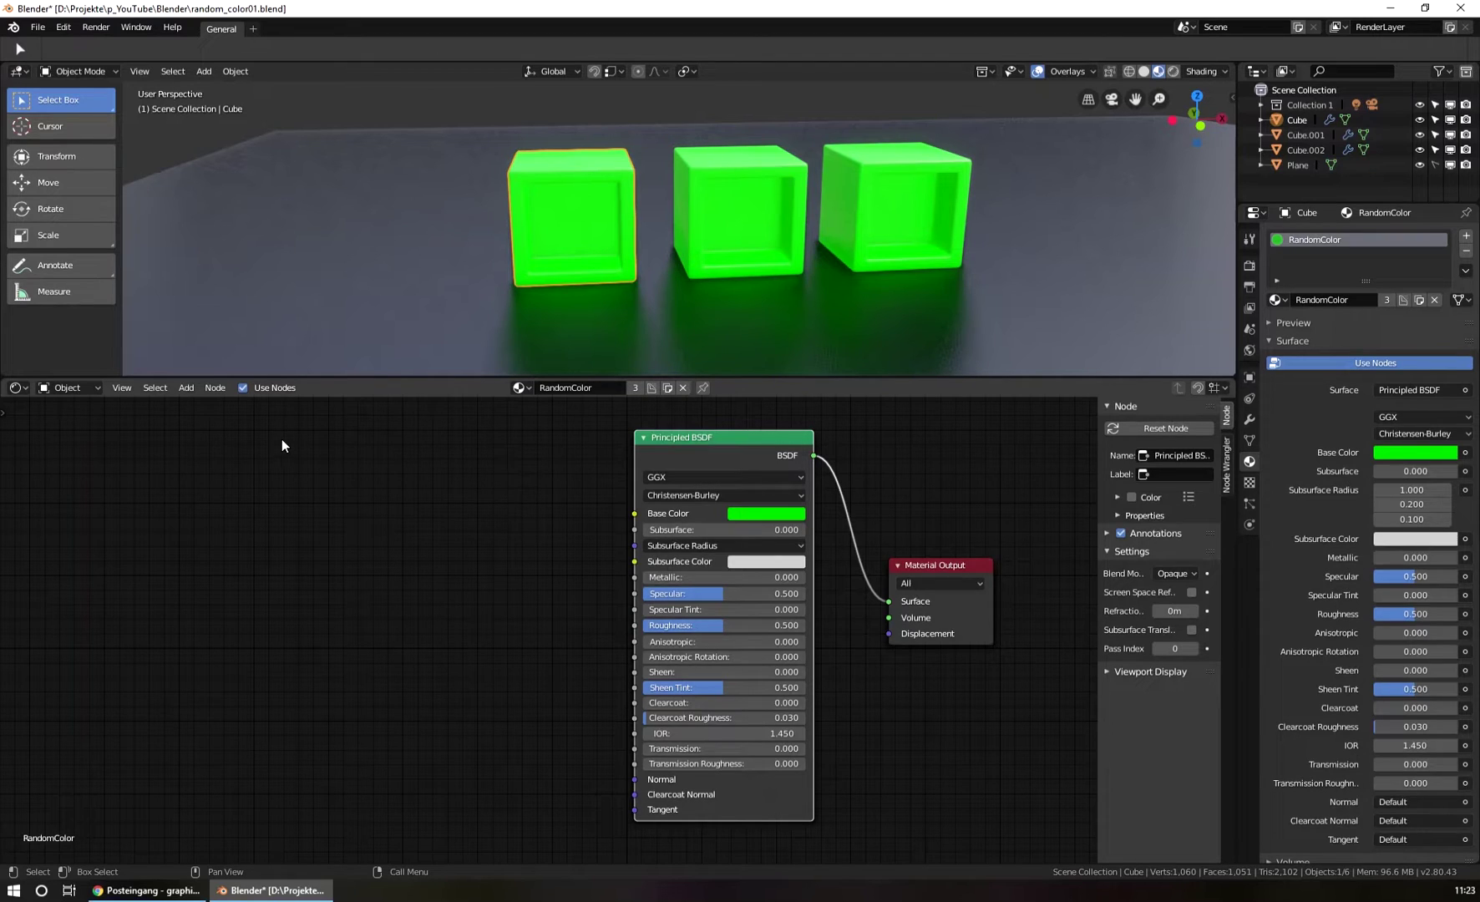
pyautogui.click(189, 389)
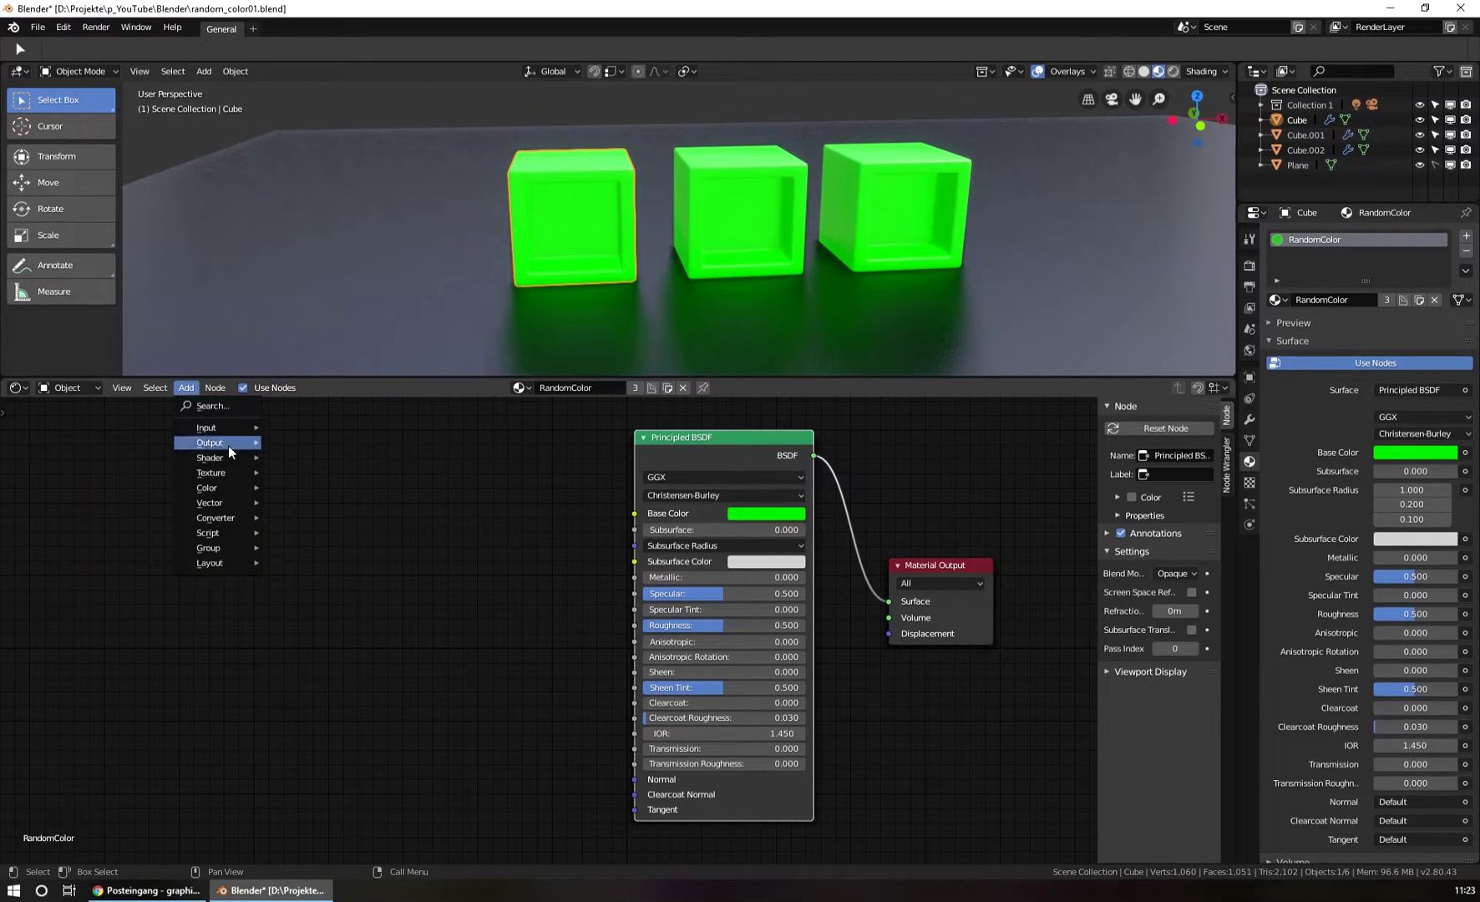
# Add a ColorRamp node left of the BSDF and connect its Color to Base Color
pyautogui.moveTo(240, 517)
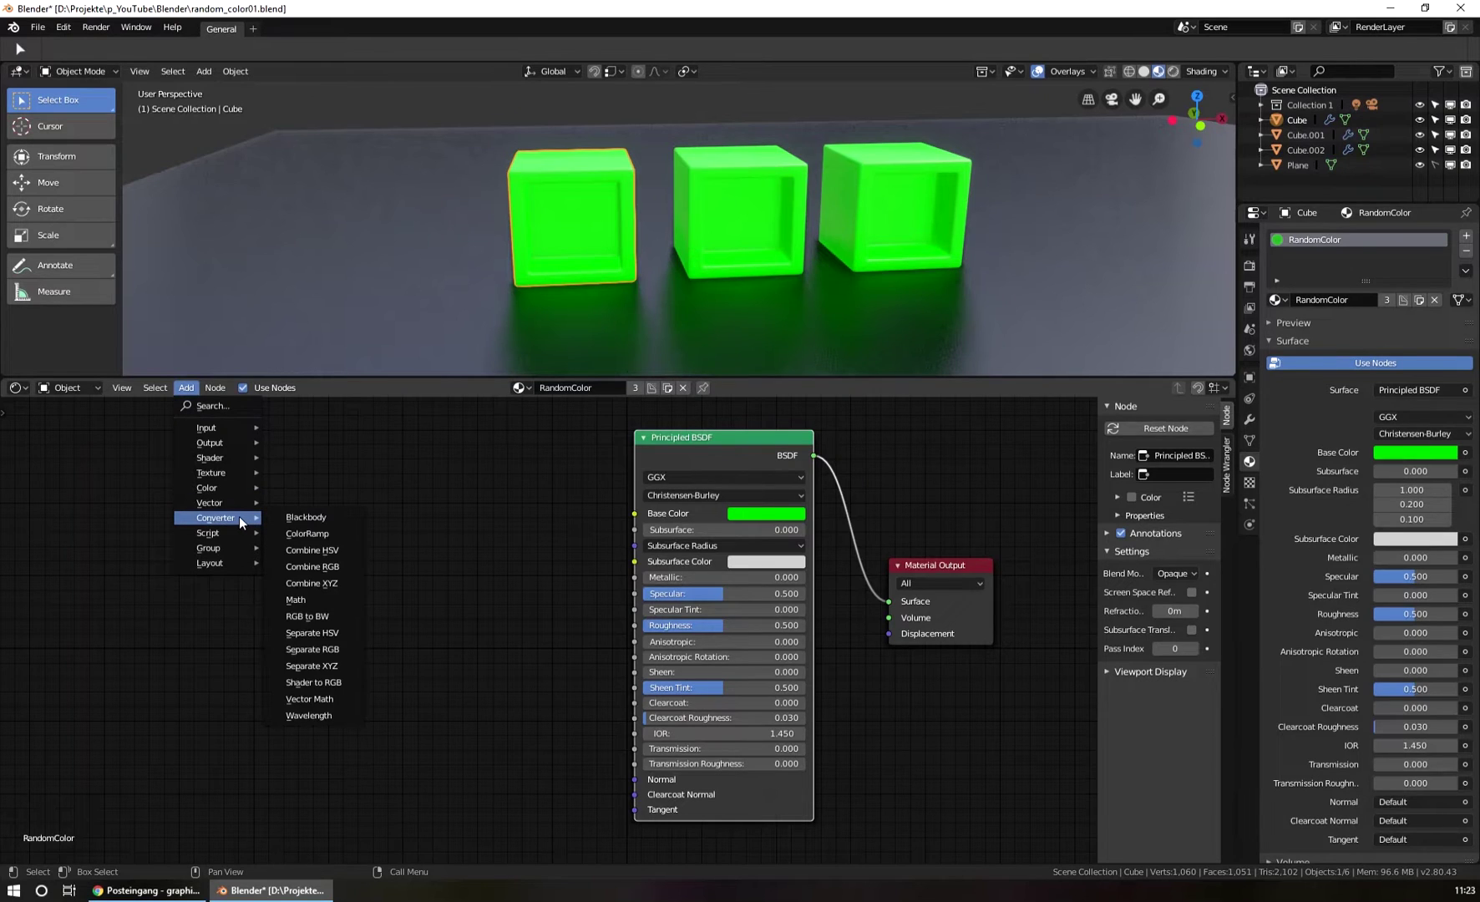
pyautogui.click(314, 532)
pyautogui.click(362, 483)
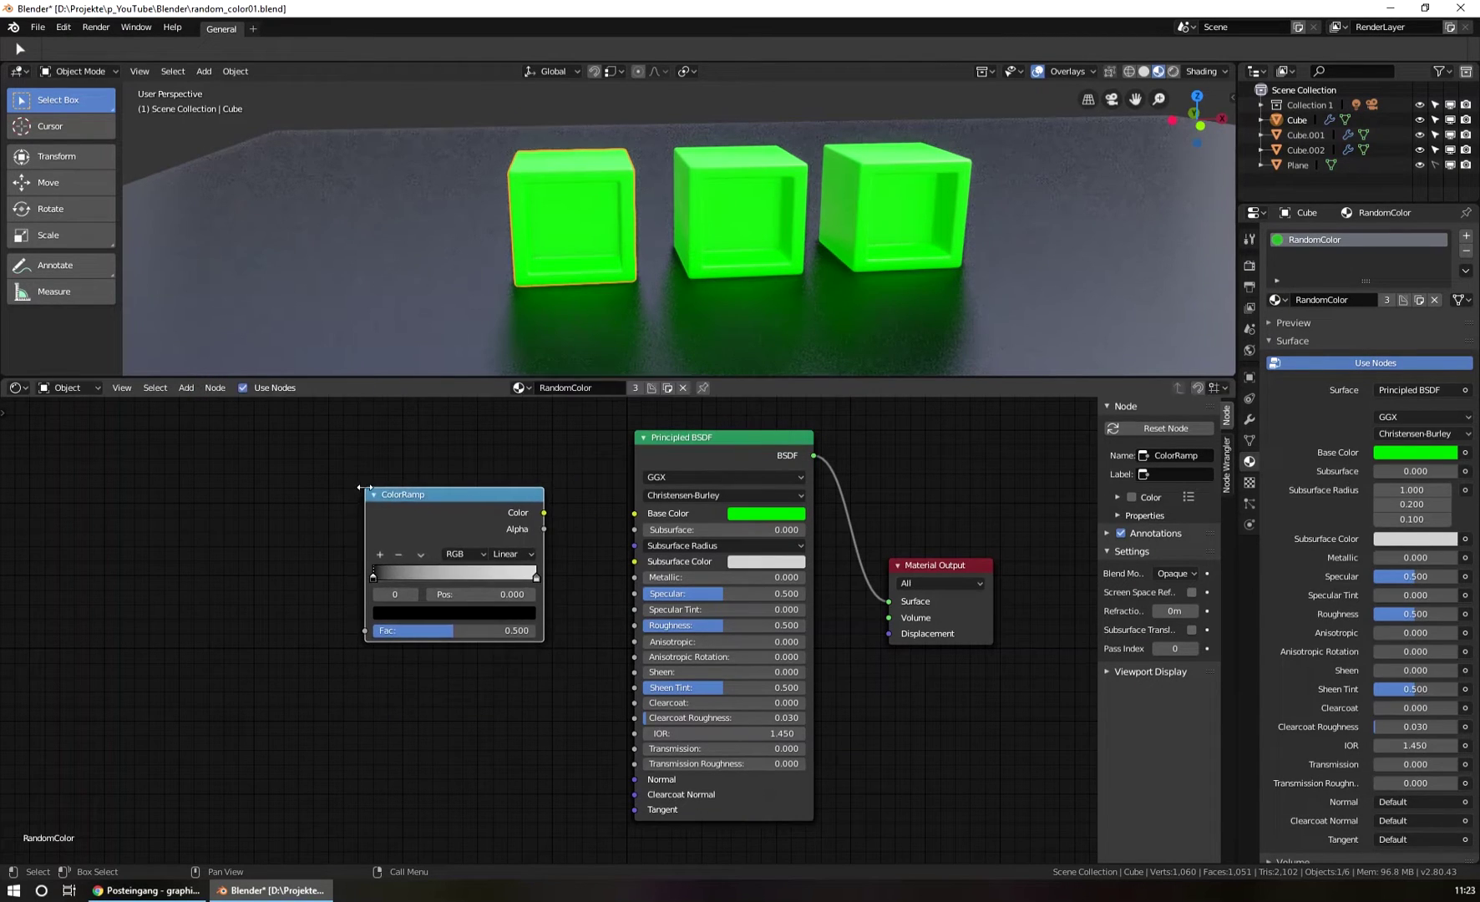
pyautogui.moveTo(449, 496); pyautogui.dragTo(398, 492)
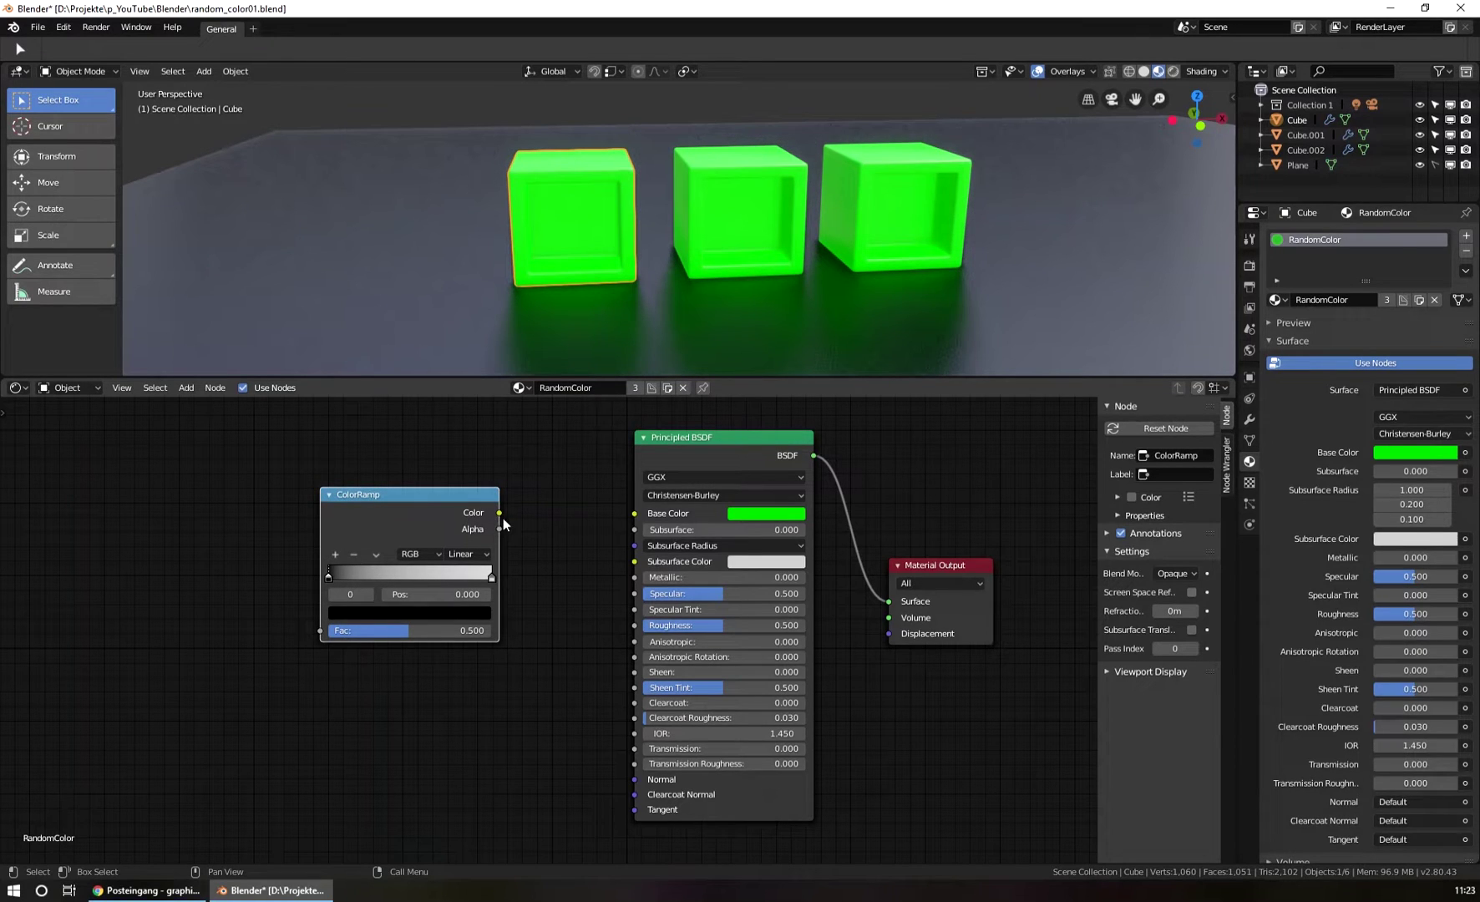
pyautogui.moveTo(499, 513); pyautogui.dragTo(635, 515)
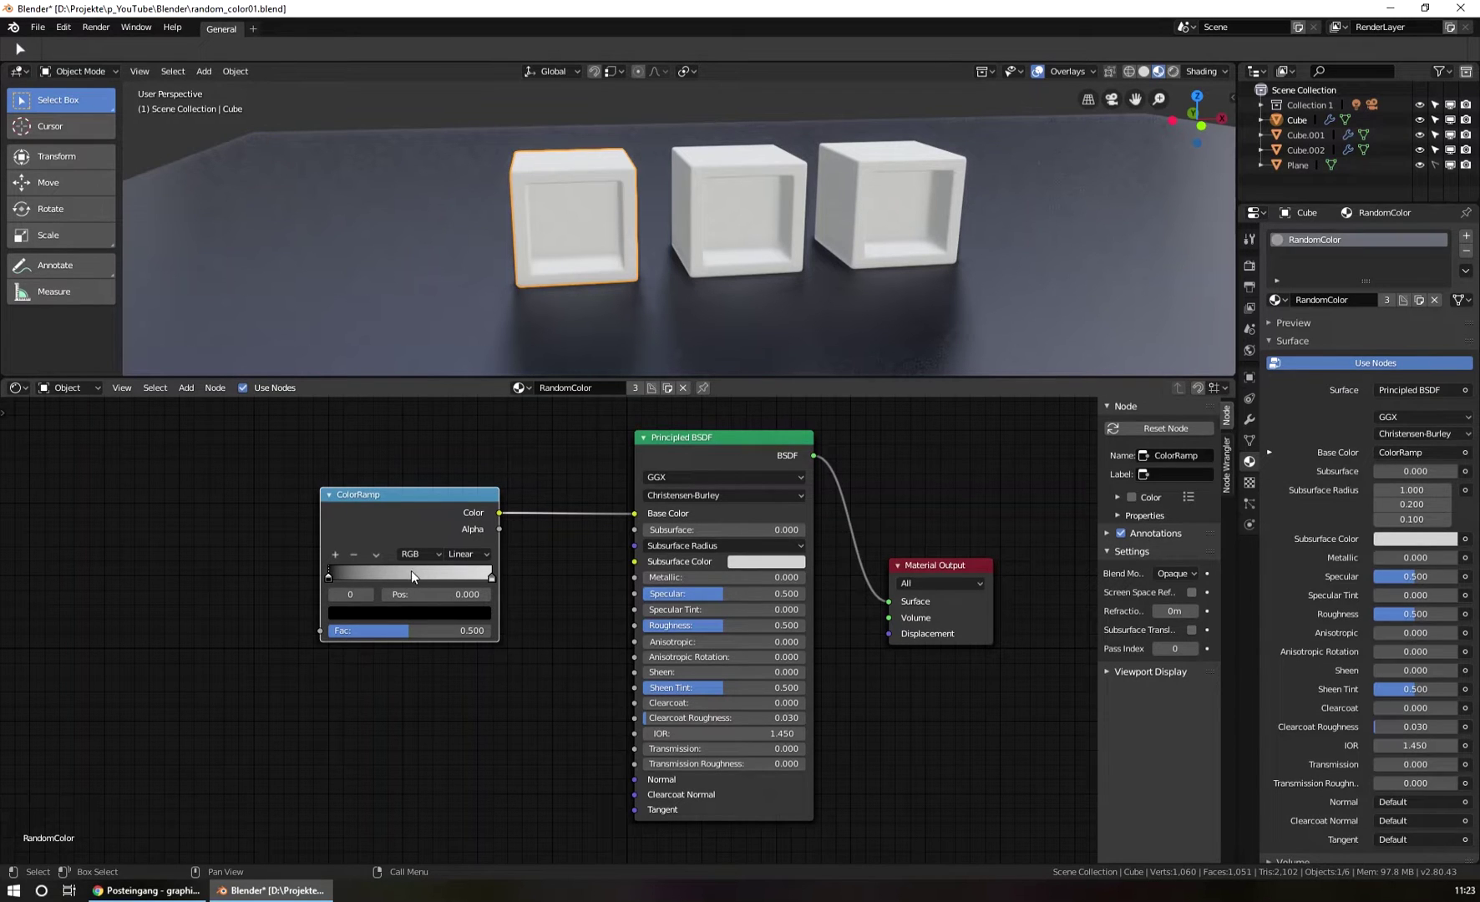
# Slide the ramp's white and black stops toward the middle and reposition the ColorRamp node
pyautogui.moveTo(491, 577)
pyautogui.mouseDown()
pyautogui.moveTo(383, 574)
pyautogui.moveTo(492, 576)
pyautogui.mouseUp()
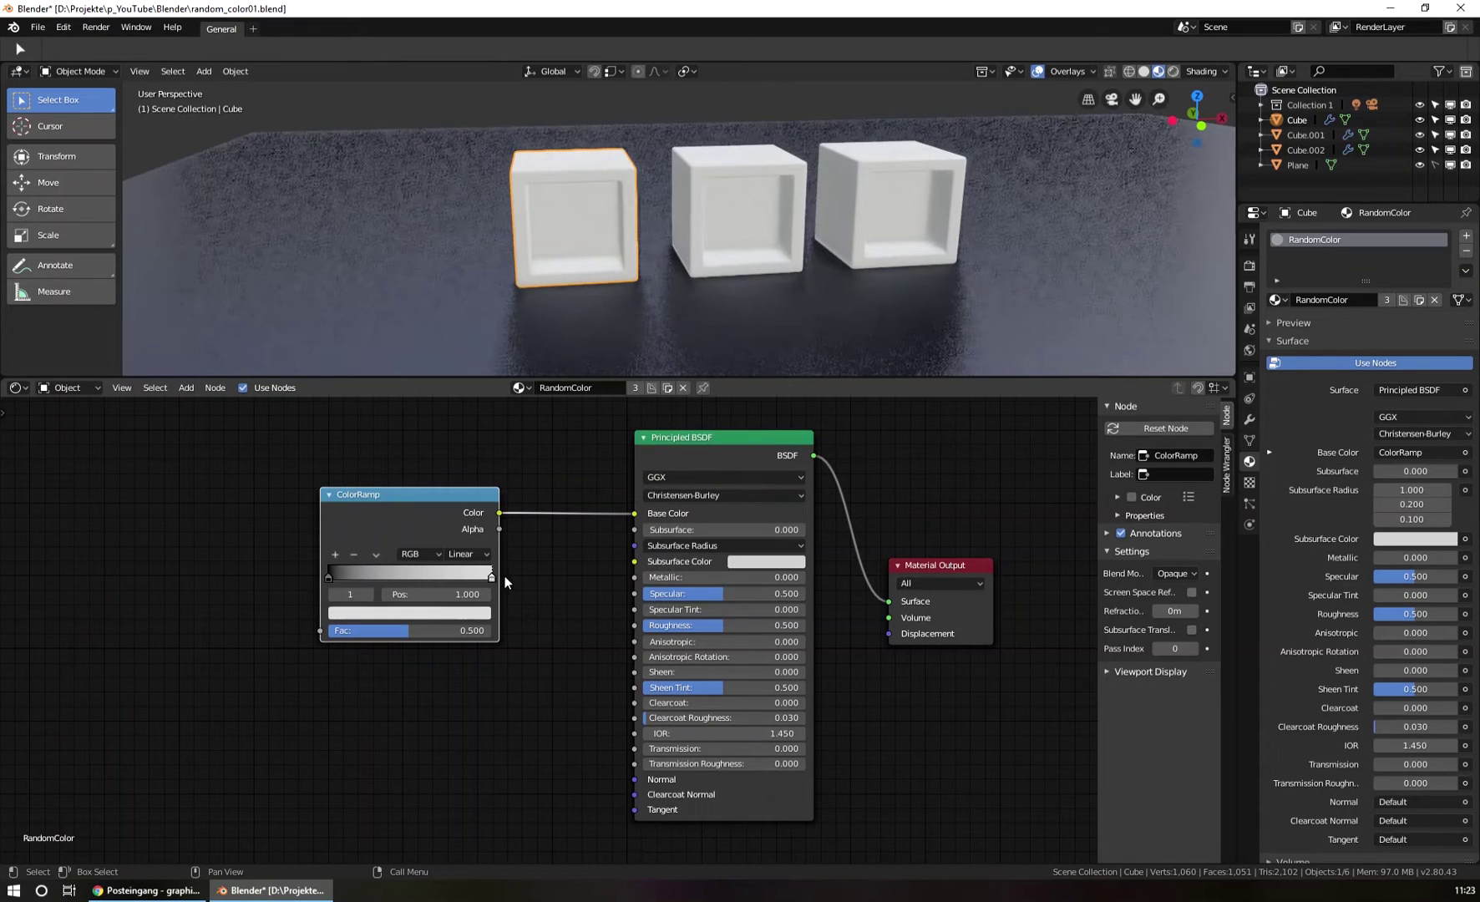
pyautogui.moveTo(325, 578)
pyautogui.mouseDown()
pyautogui.moveTo(394, 568)
pyautogui.moveTo(310, 566)
pyautogui.mouseUp()
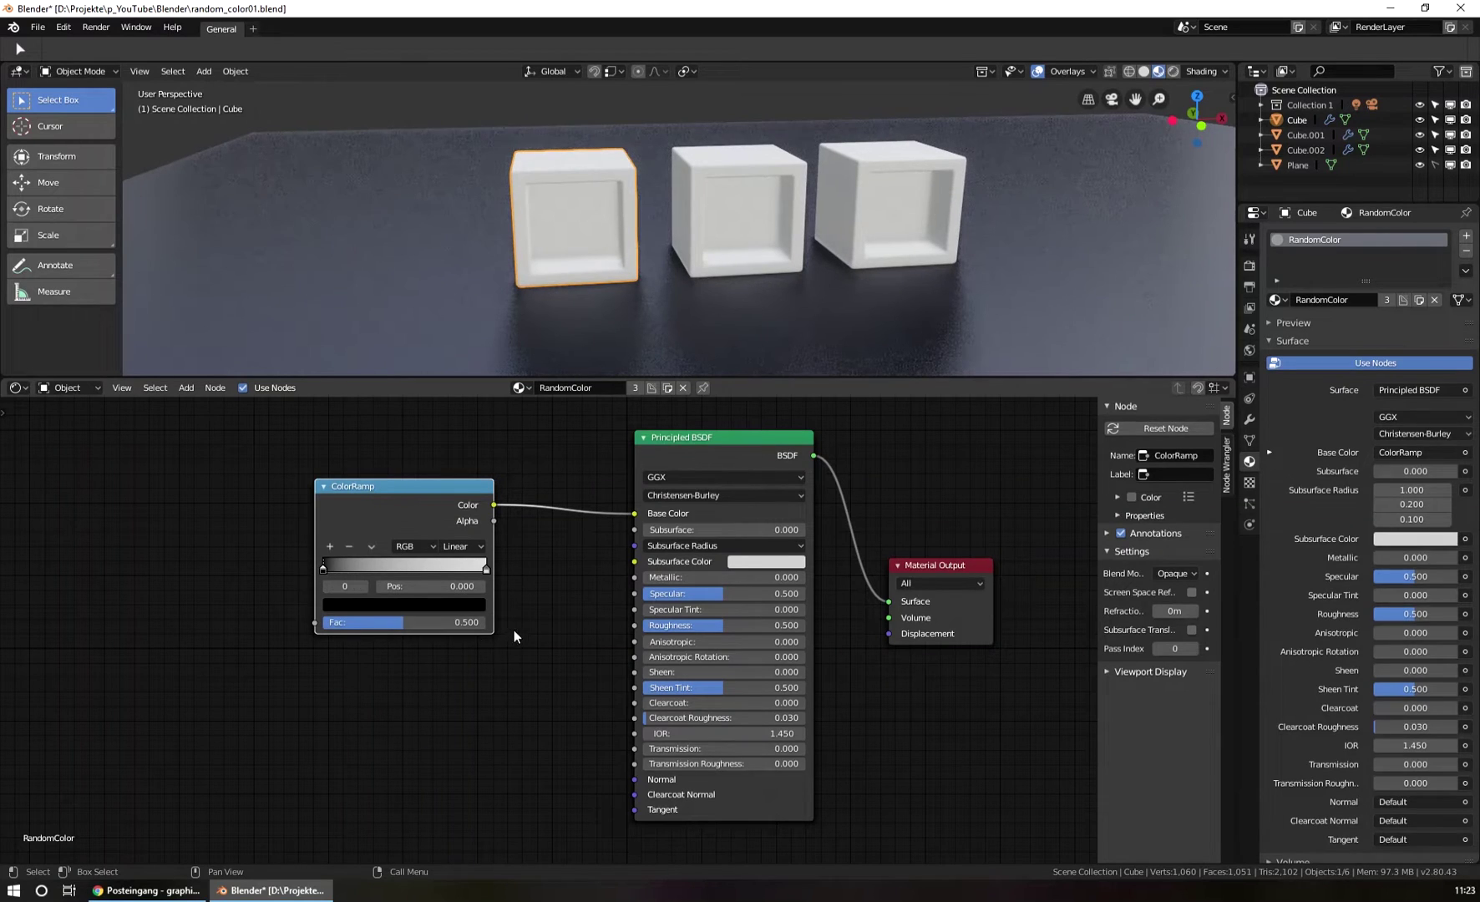
pyautogui.moveTo(566, 561); pyautogui.dragTo(587, 561, button='middle')
pyautogui.moveTo(485, 491); pyautogui.dragTo(502, 492)
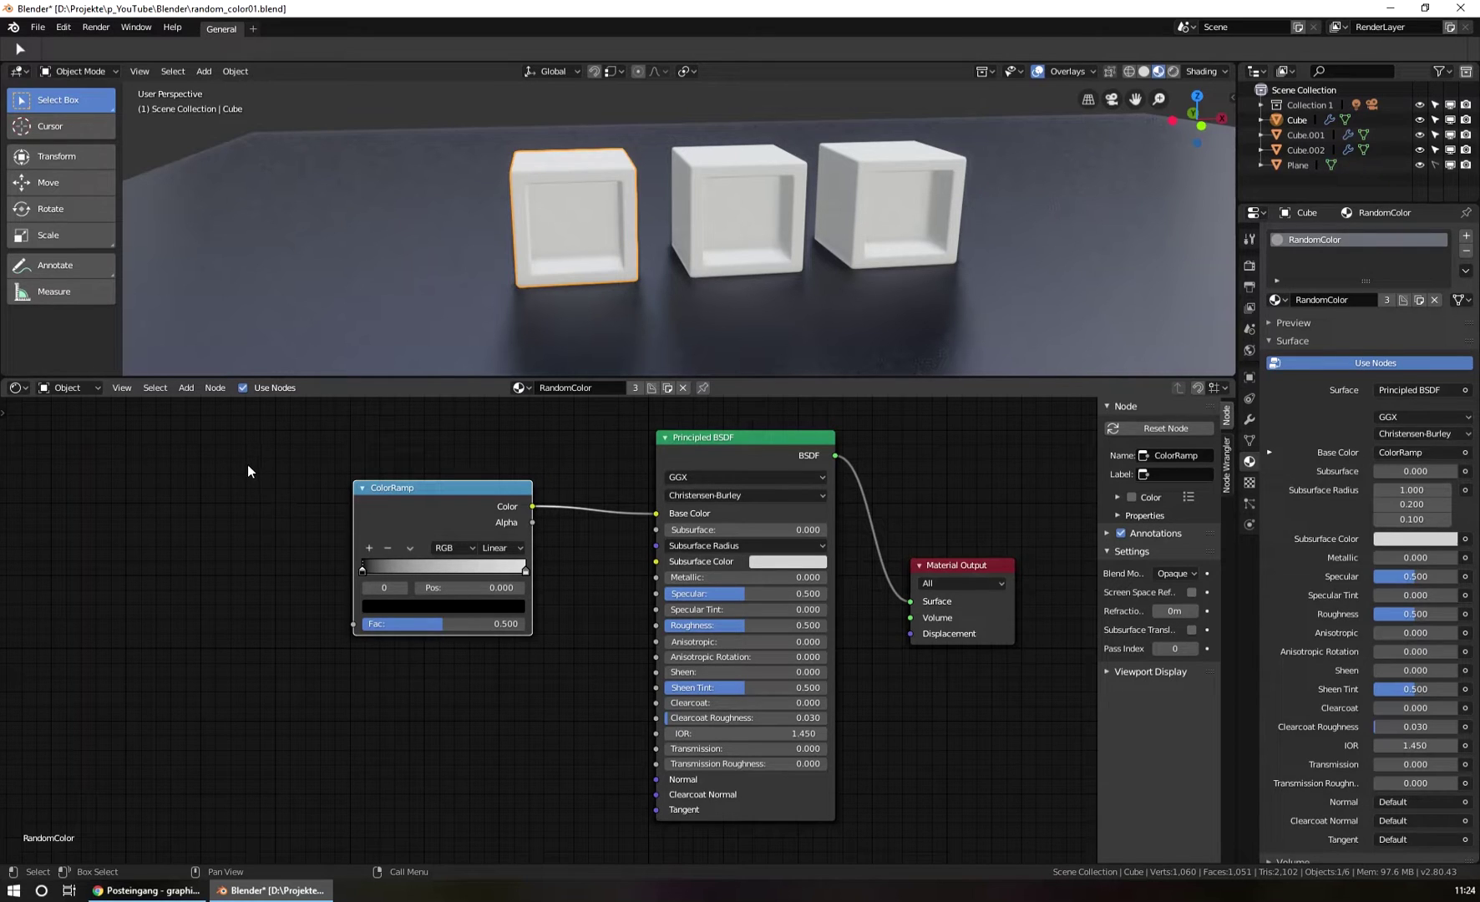
# Add an Object Info node and place it to the left of the ColorRamp
pyautogui.click(187, 388)
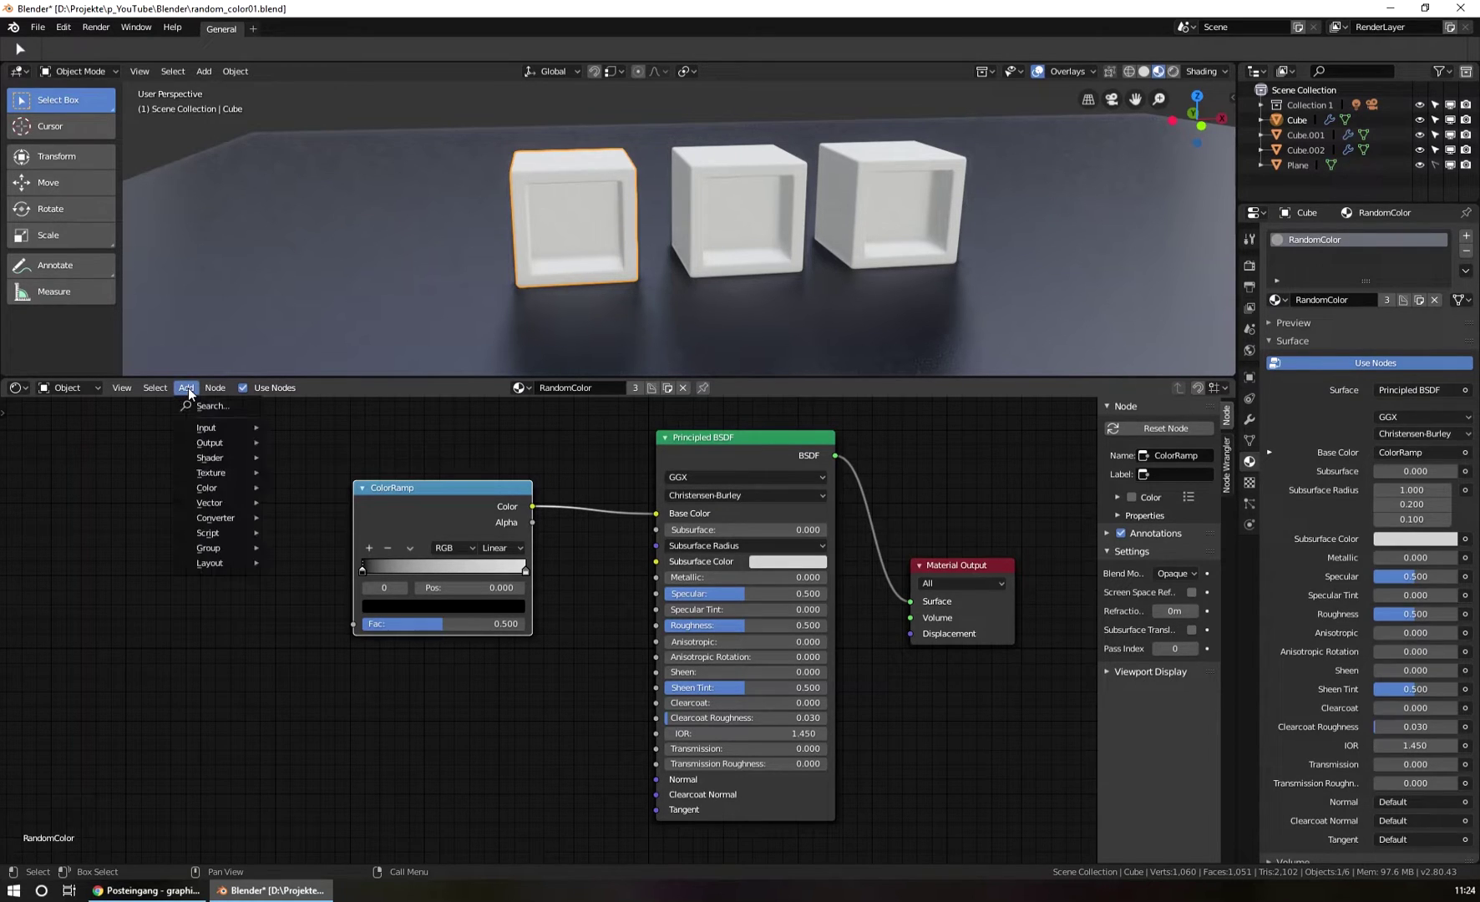
pyautogui.moveTo(219, 429)
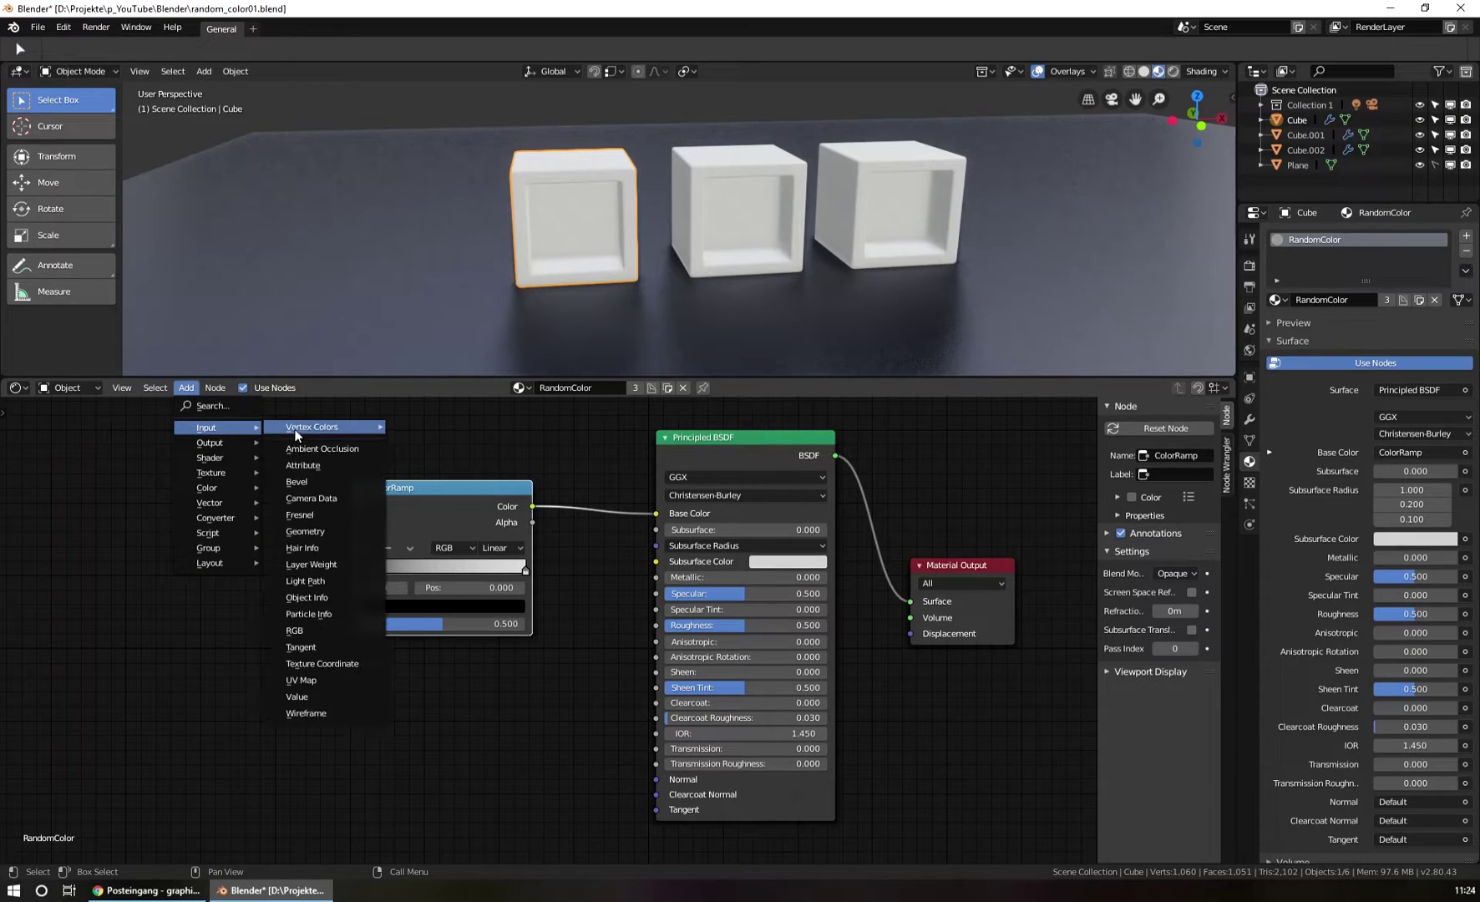
pyautogui.click(317, 600)
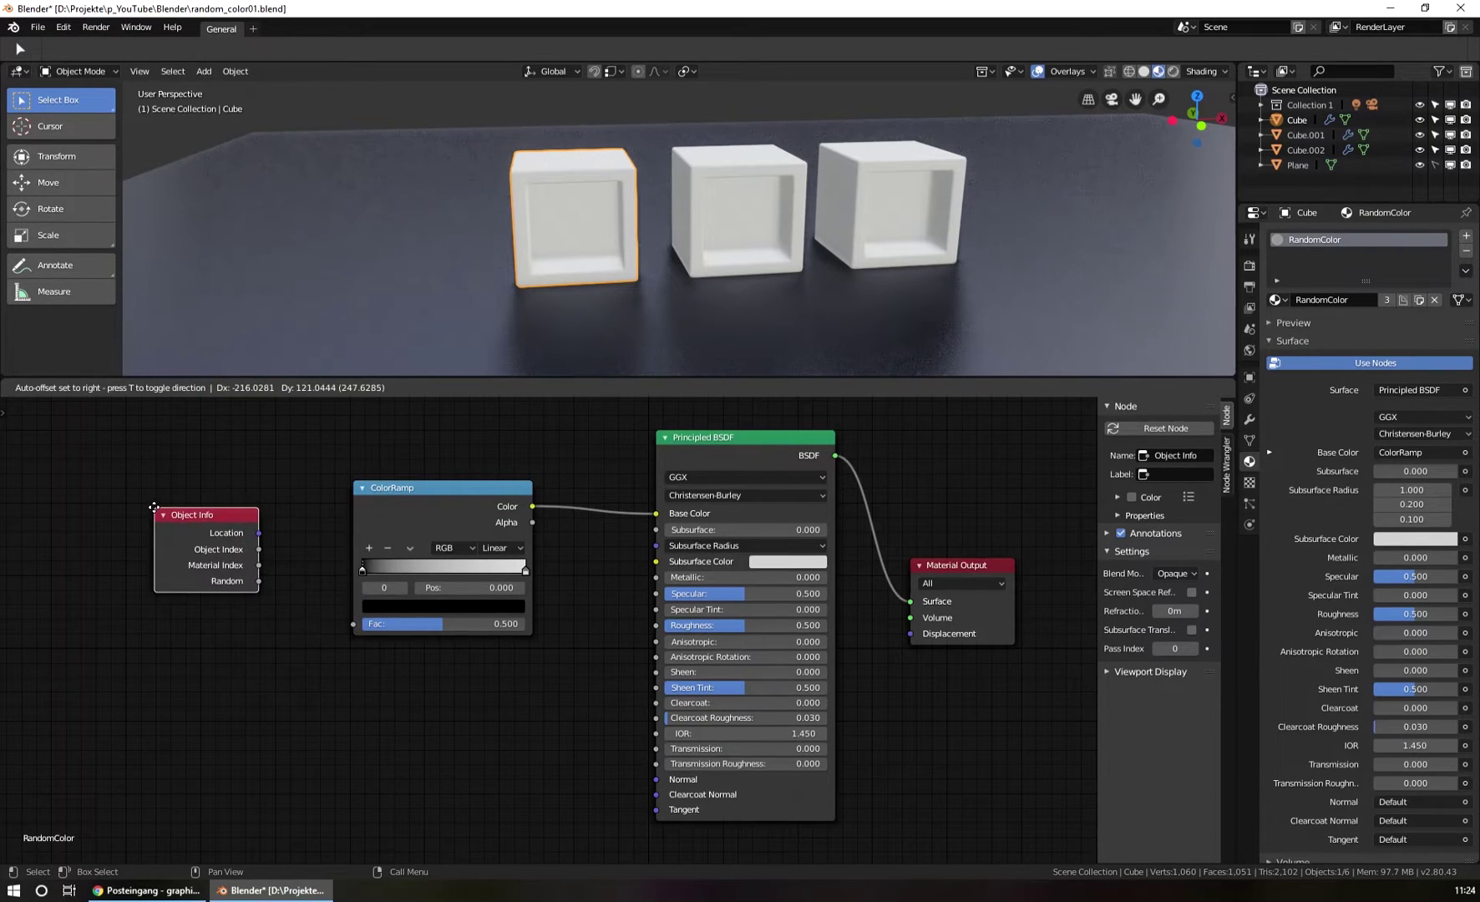
pyautogui.click(205, 528)
pyautogui.moveTo(211, 521); pyautogui.dragTo(222, 520)
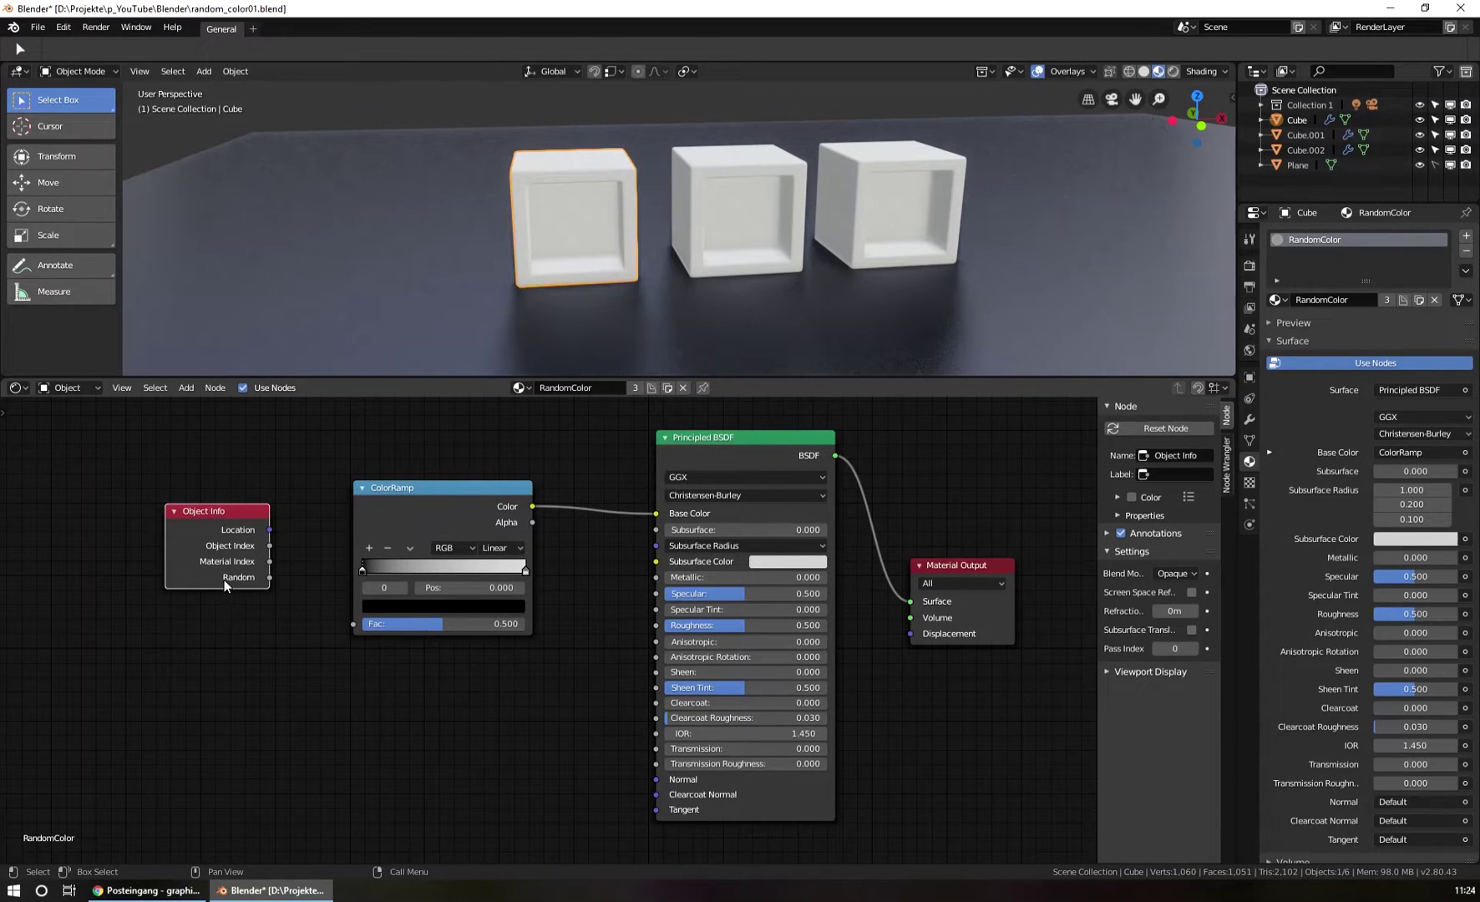
pyautogui.moveTo(238, 580); pyautogui.dragTo(221, 584)
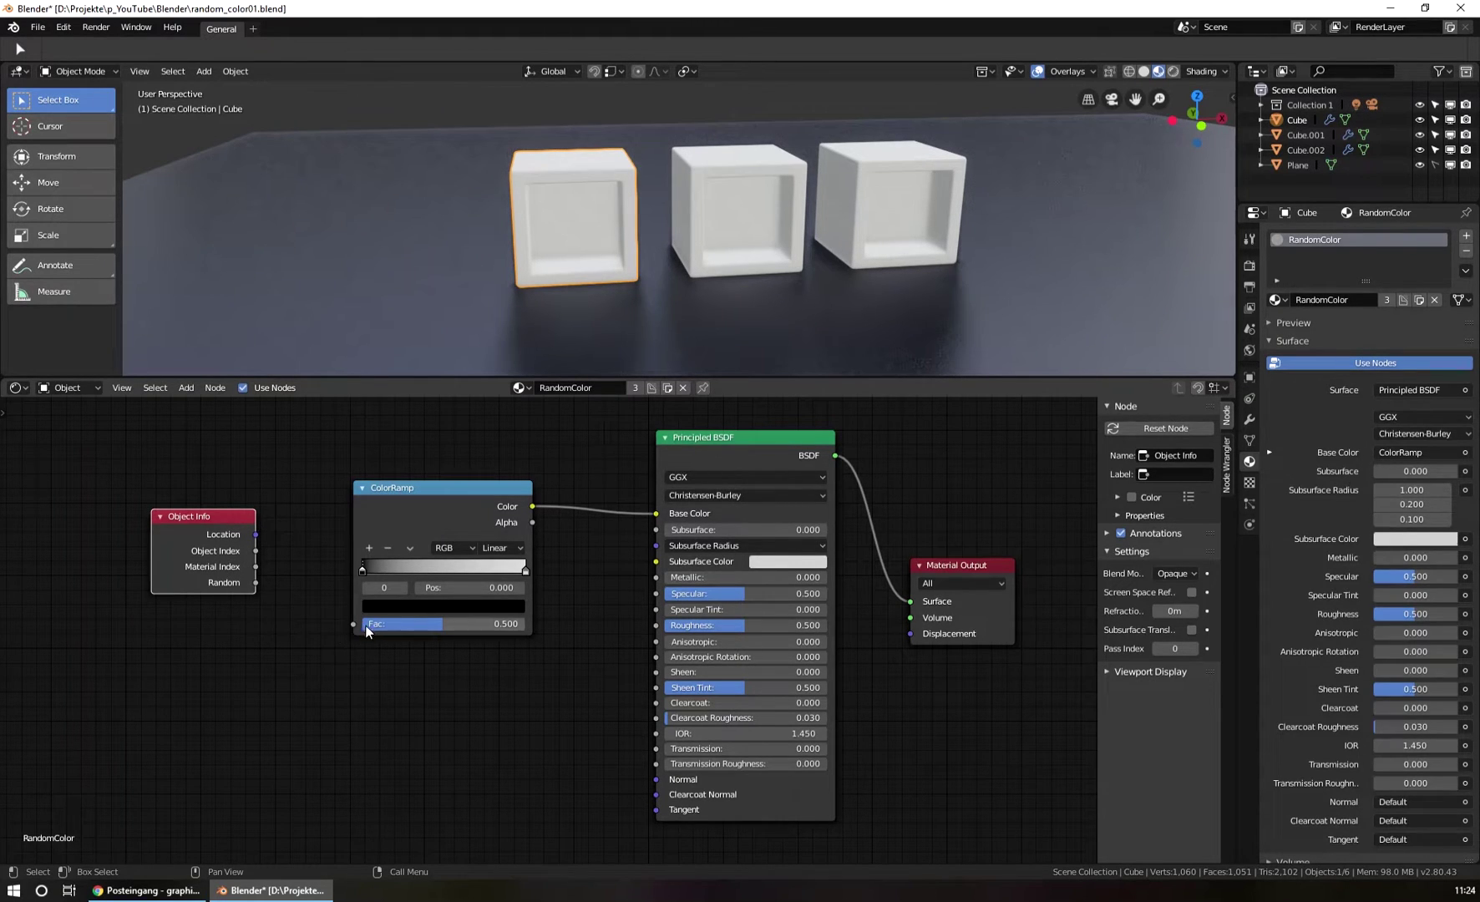
# Connect Object Info's Random output to the ColorRamp Fac and select the dark third cube
pyautogui.moveTo(255, 582); pyautogui.dragTo(353, 624)
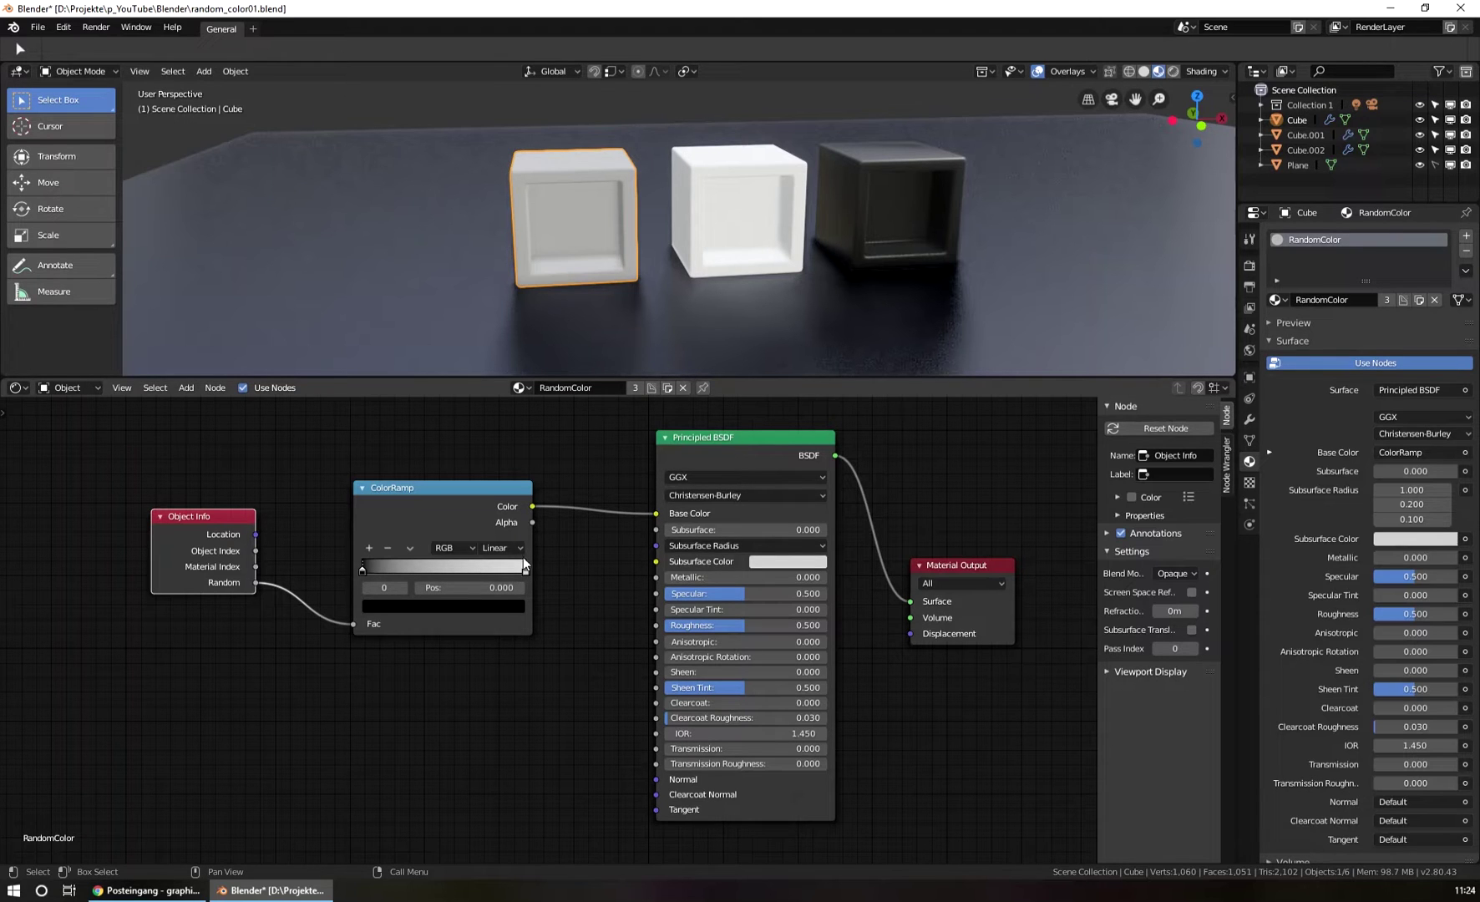
pyautogui.click(928, 226)
pyautogui.keyDown('shift'); pyautogui.moveTo(929, 225); pyautogui.dragTo(810, 208, button='middle'); pyautogui.keyUp('shift')
# Duplicate the dark cube twice along X, 1.64 m apart, for a row of five cubes
pyautogui.hotkey('shift', 'd')
pyautogui.press('x')
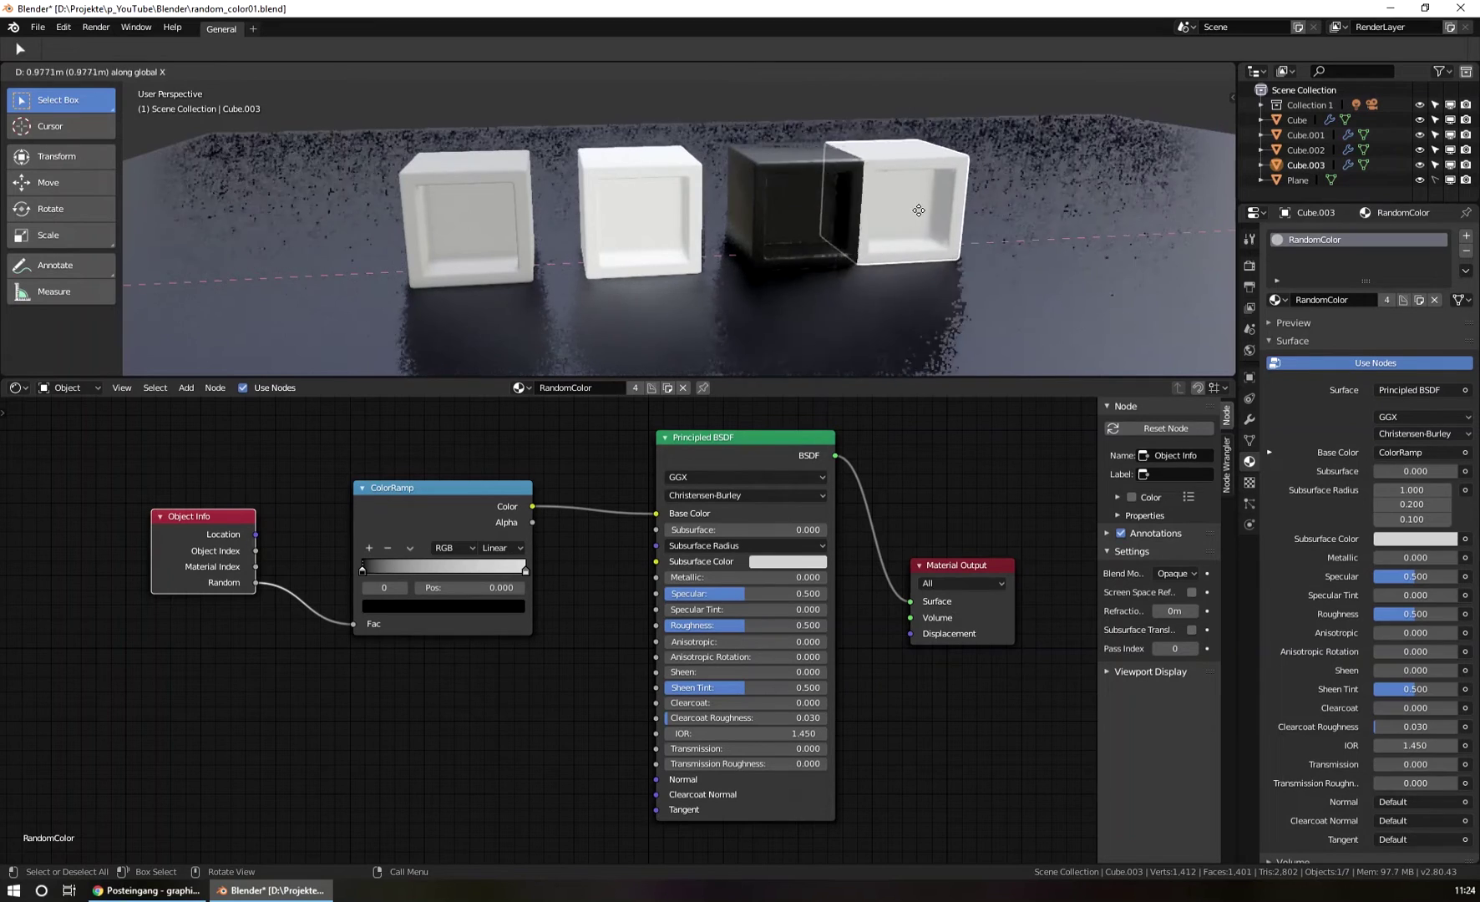
pyautogui.click(972, 213)
pyautogui.hotkey('shift', 'r')
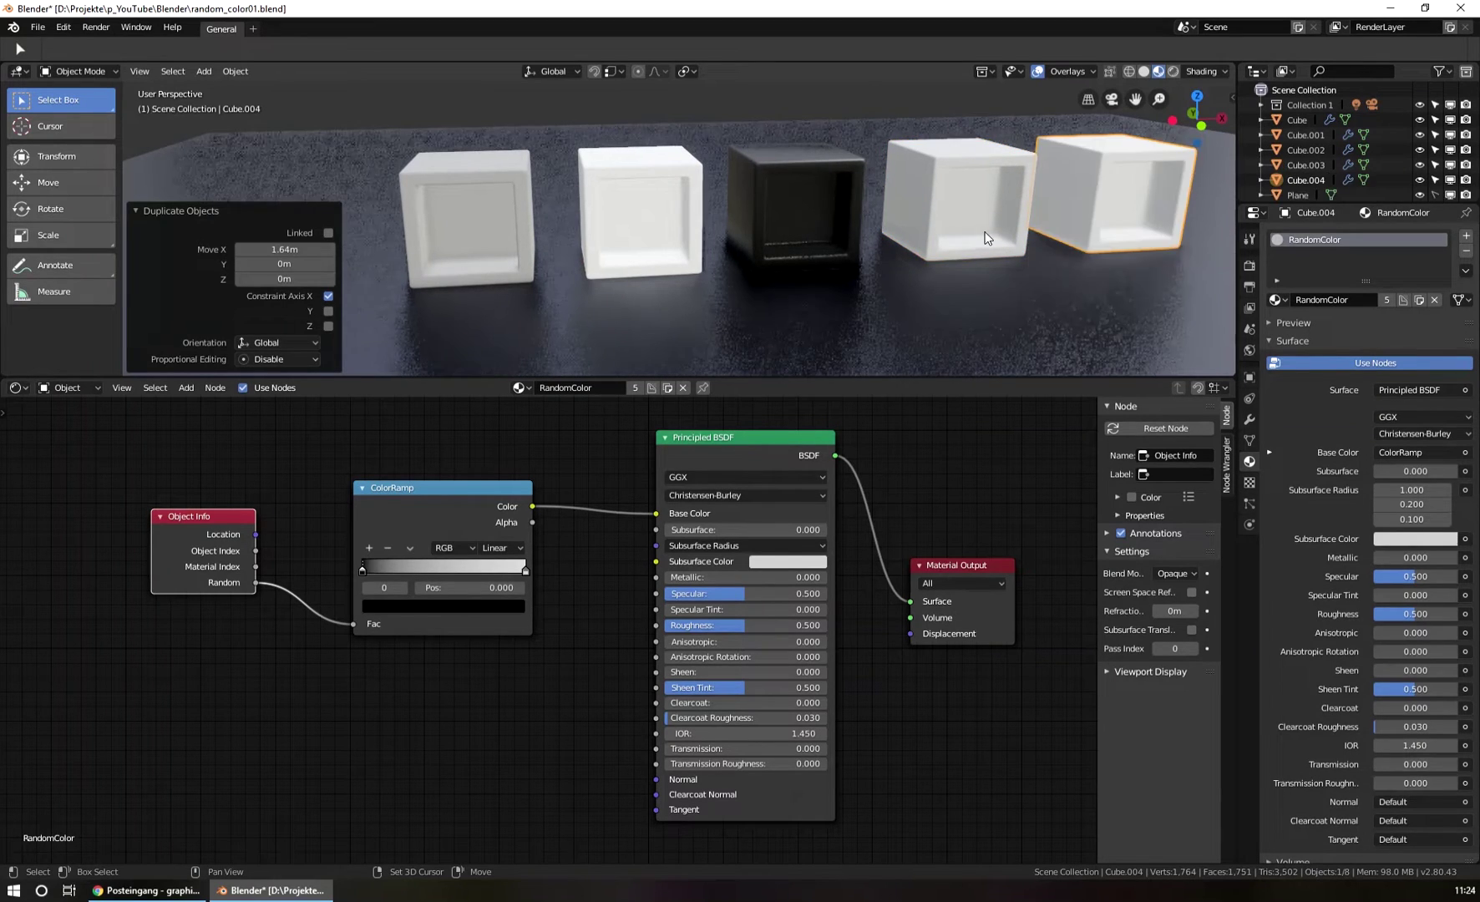
pyautogui.scroll(-2, 1019, 226)
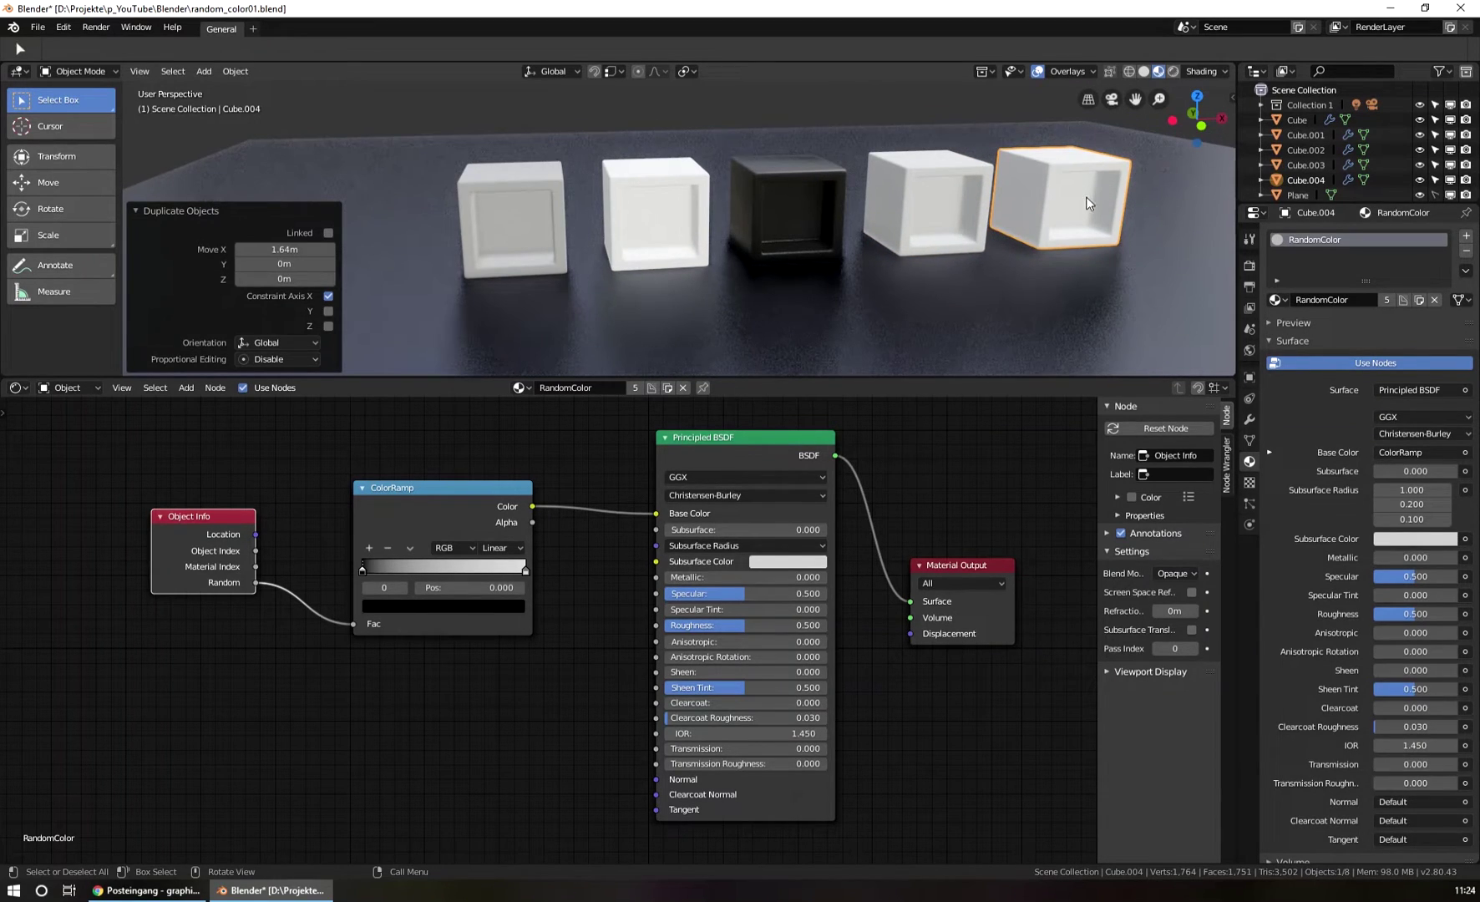
pyautogui.moveTo(737, 270); pyautogui.dragTo(581, 315, button='middle')
pyautogui.moveTo(428, 493); pyautogui.dragTo(426, 493)
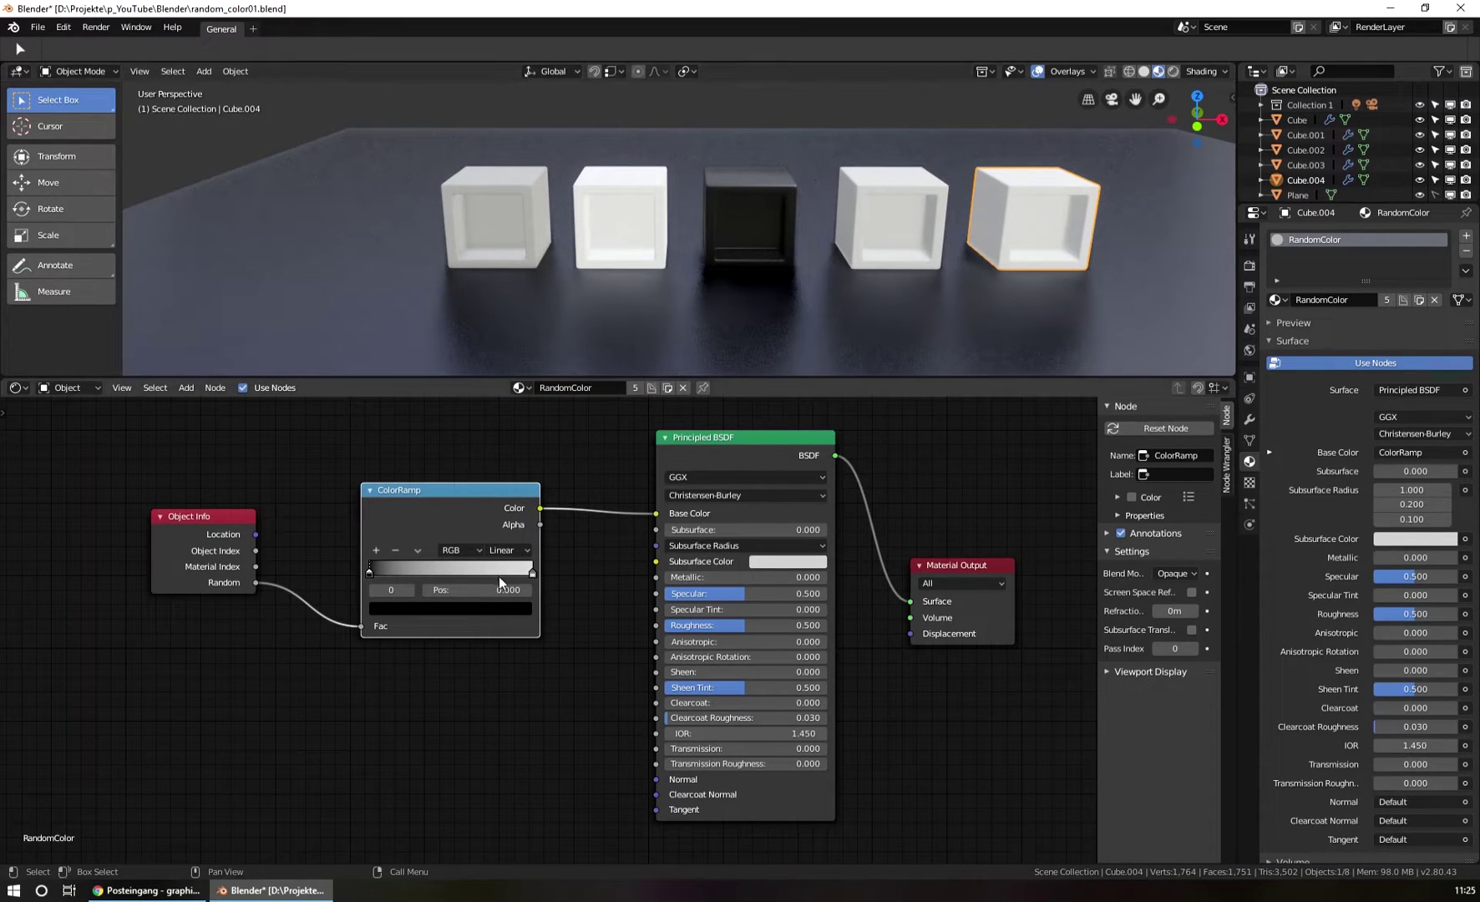
# Change the ColorRamp's left stop colour to green
pyautogui.click(473, 610)
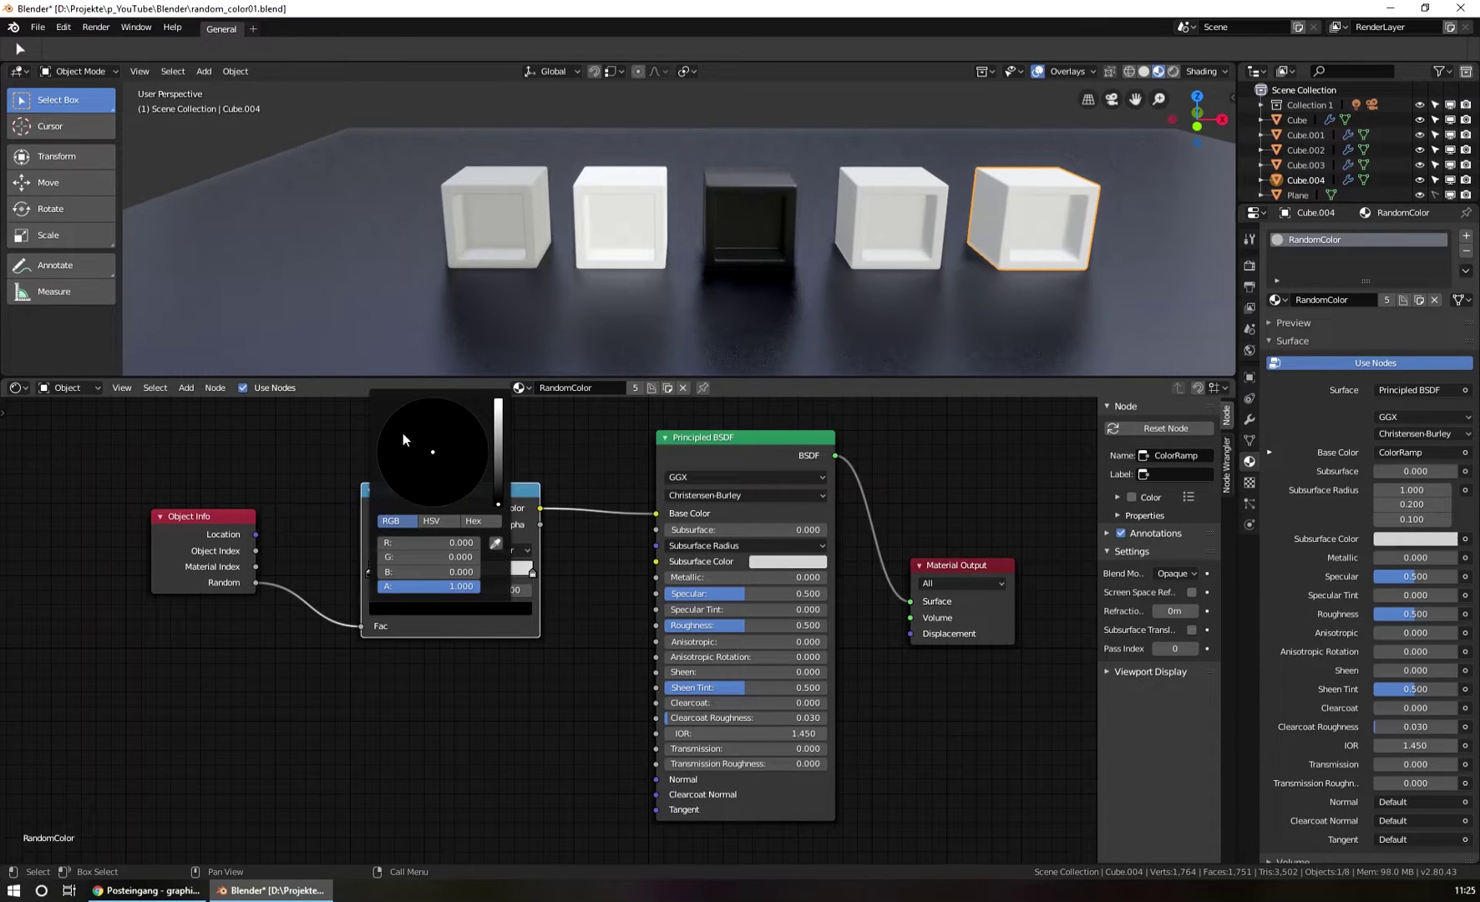
pyautogui.moveTo(502, 424); pyautogui.dragTo(501, 403)
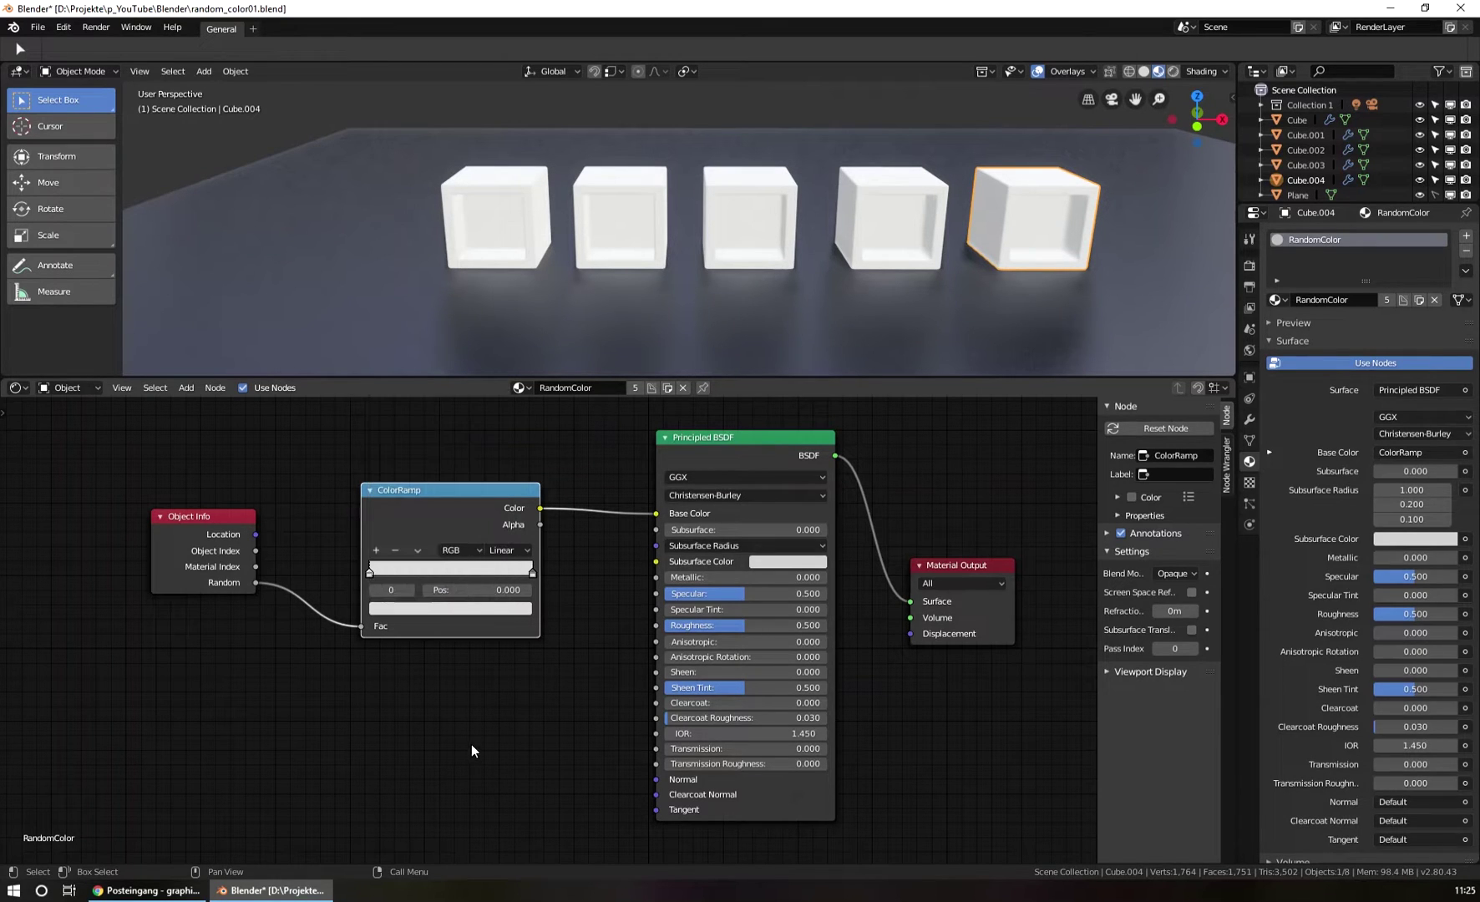
pyautogui.moveTo(409, 489); pyautogui.dragTo(414, 488)
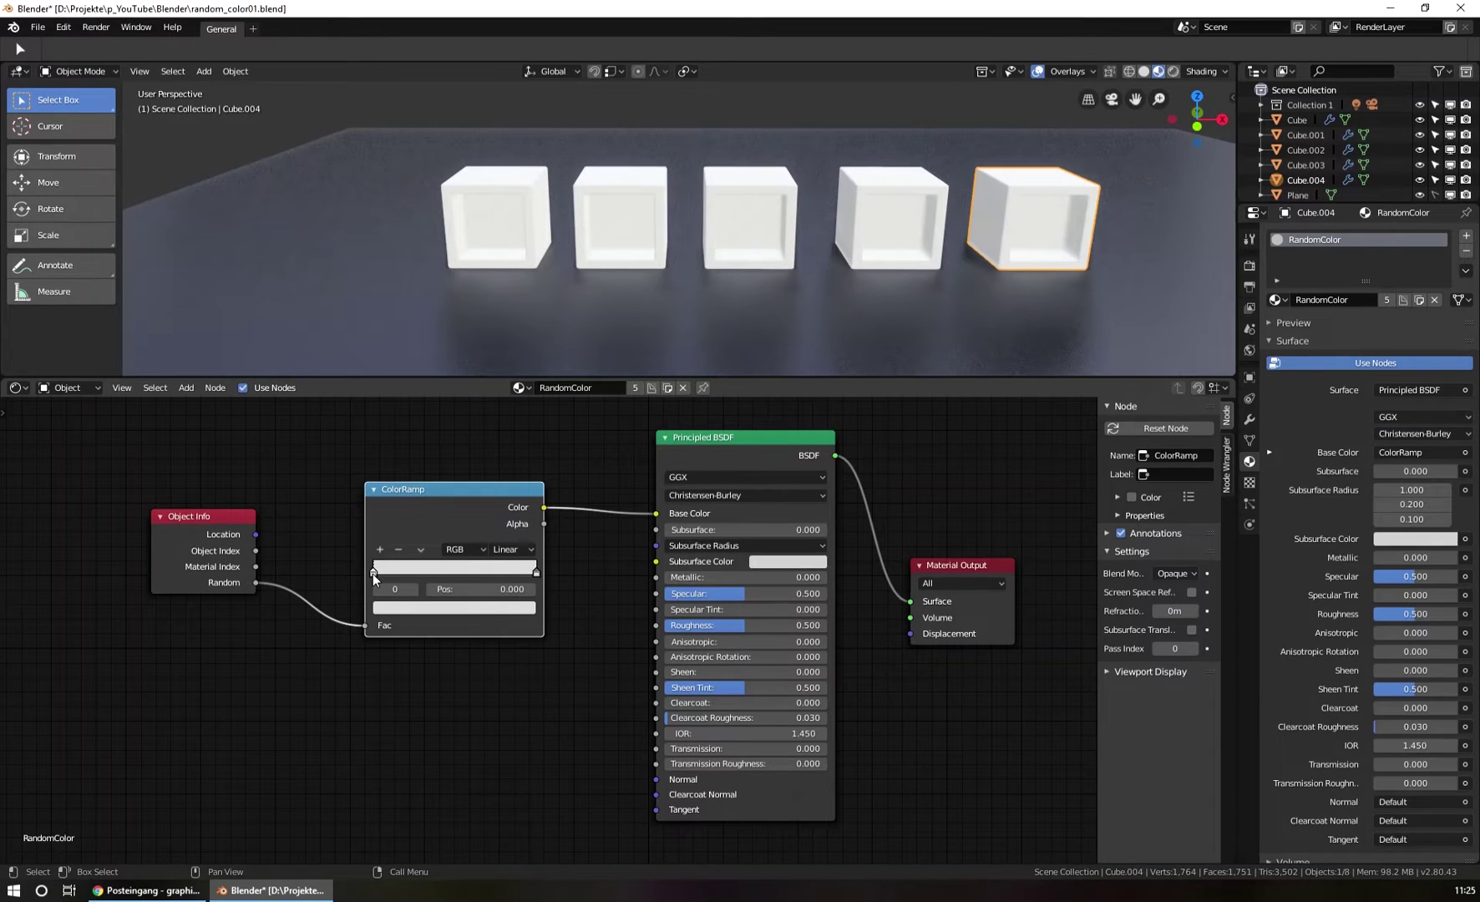
pyautogui.click(408, 608)
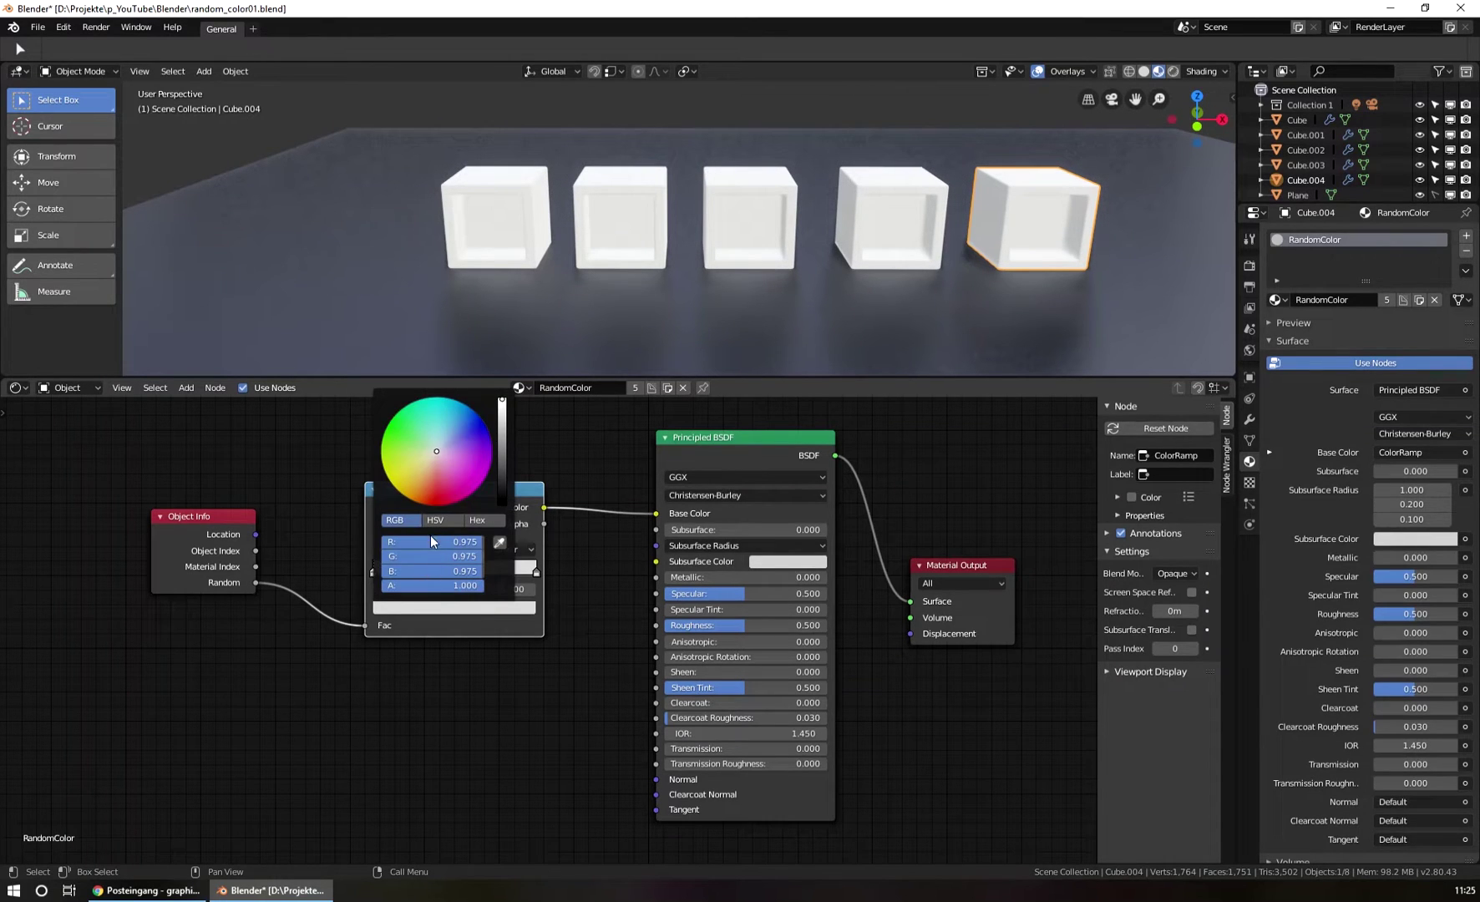
pyautogui.moveTo(412, 429); pyautogui.dragTo(386, 427)
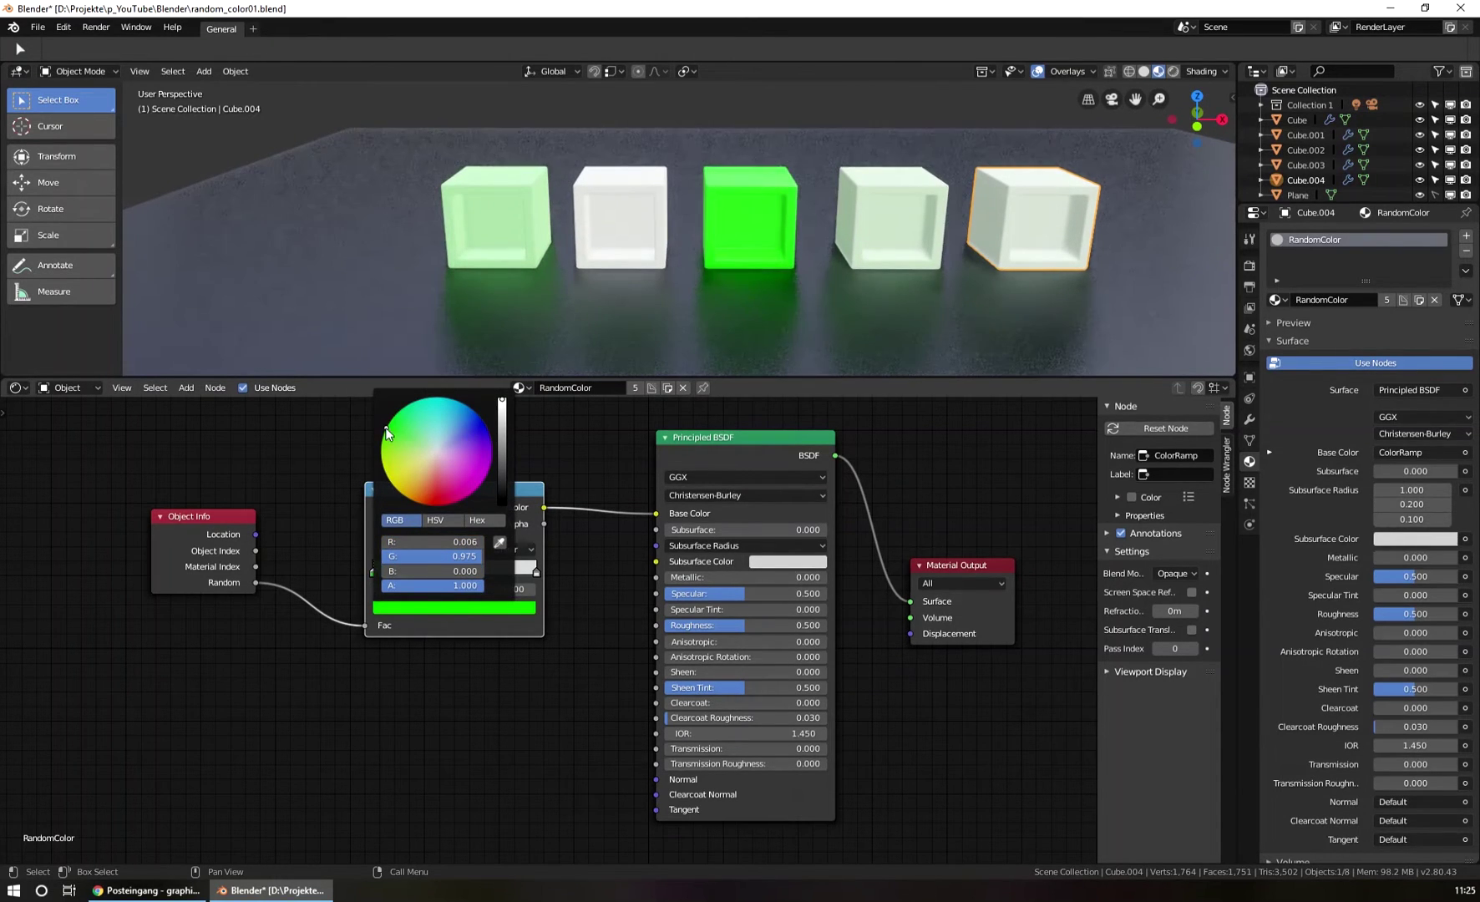
# Set the ColorRamp's right stop colour to magenta
pyautogui.click(536, 573)
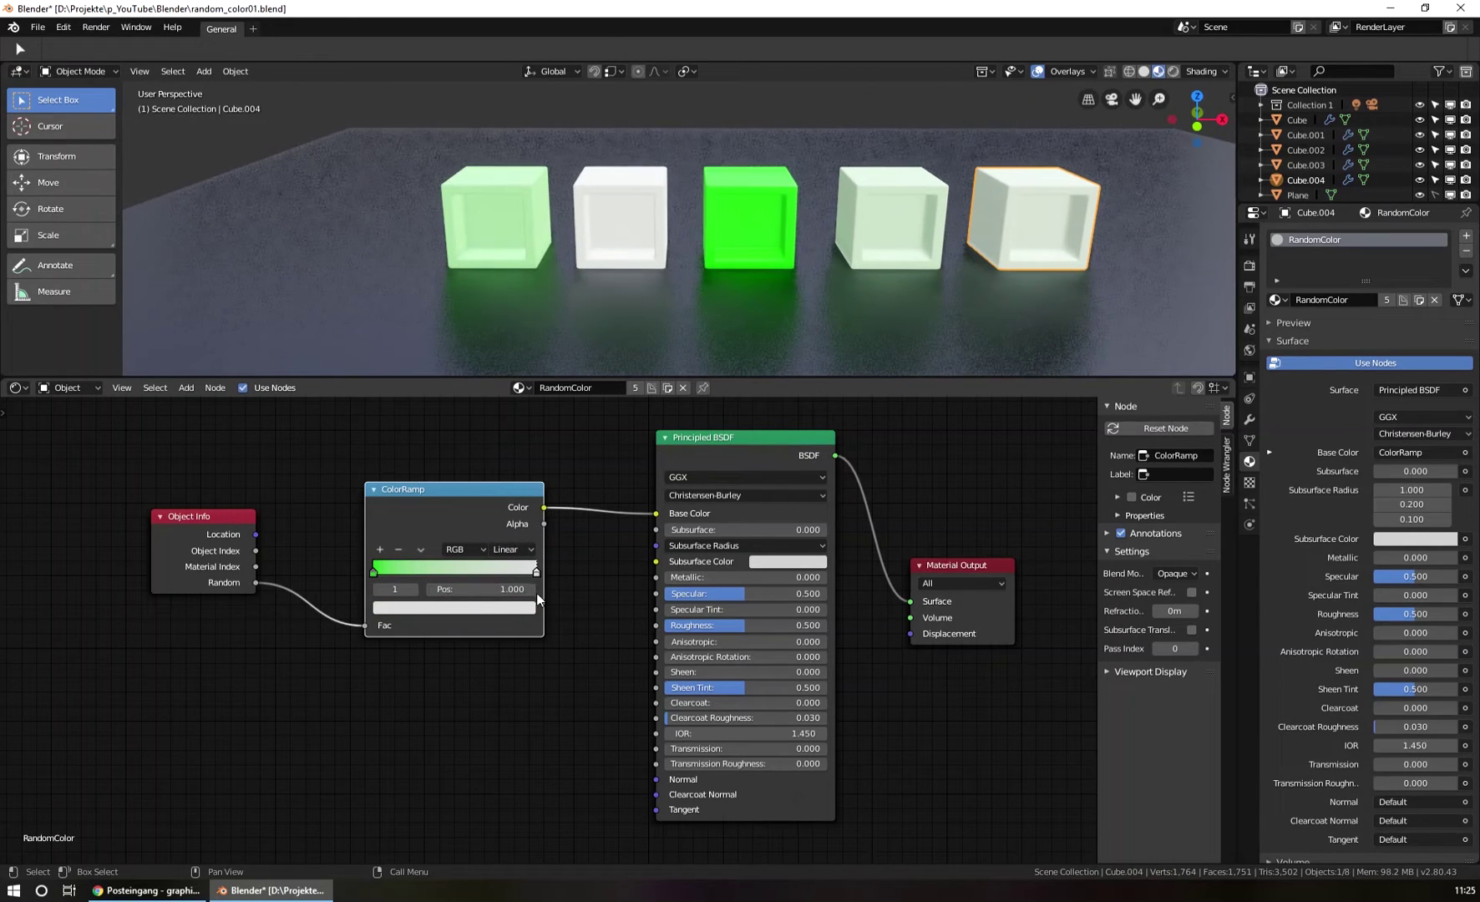
pyautogui.click(493, 607)
pyautogui.click(491, 606)
pyautogui.click(437, 429)
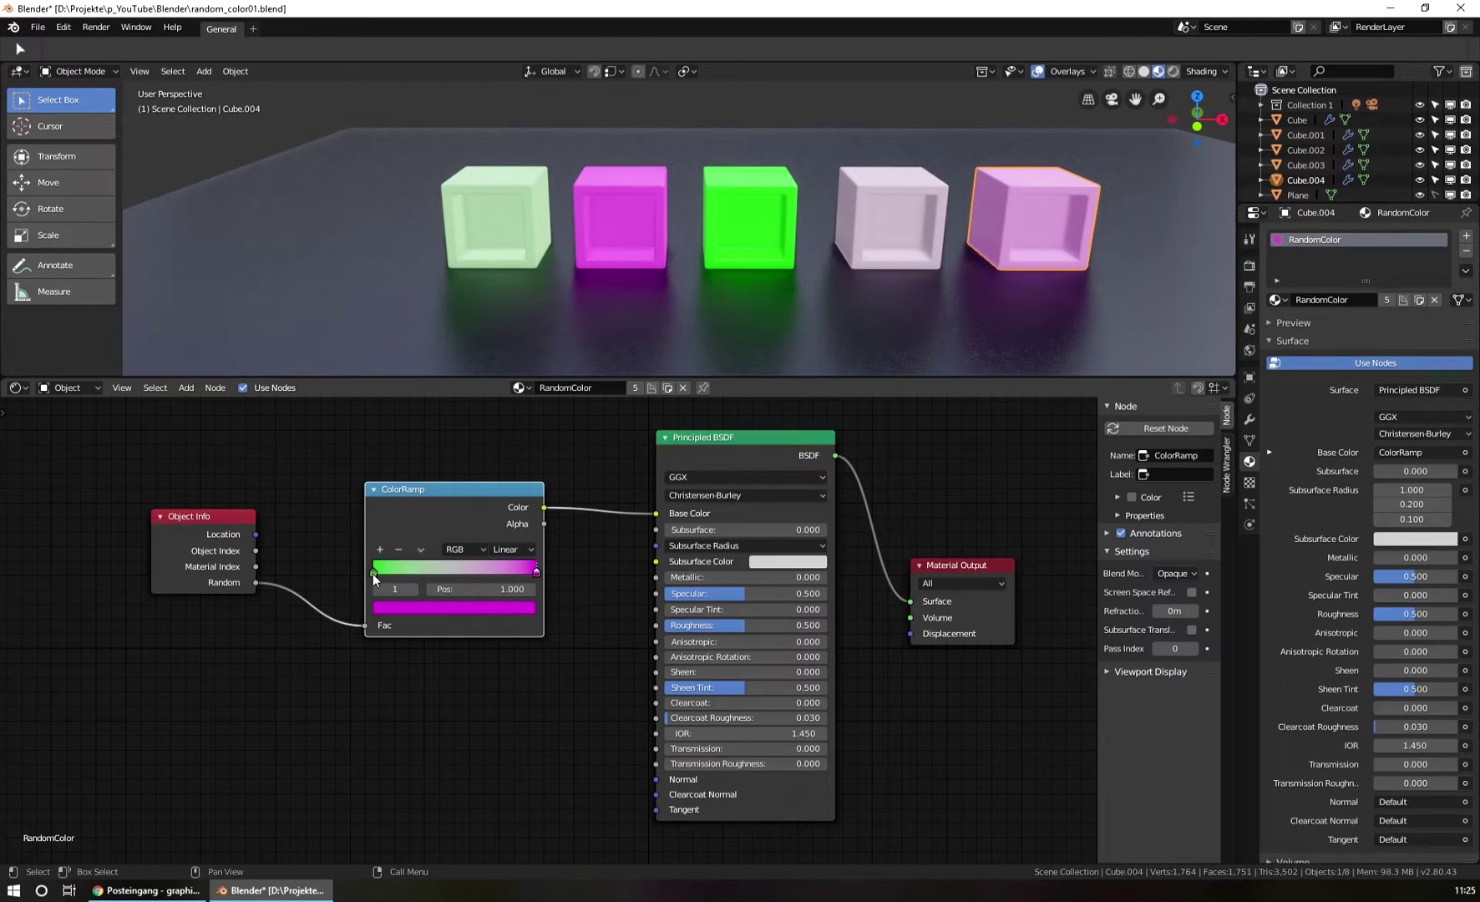
# Switch the ColorRamp colour mode to HSV and change the right stop to green
pyautogui.click(475, 549)
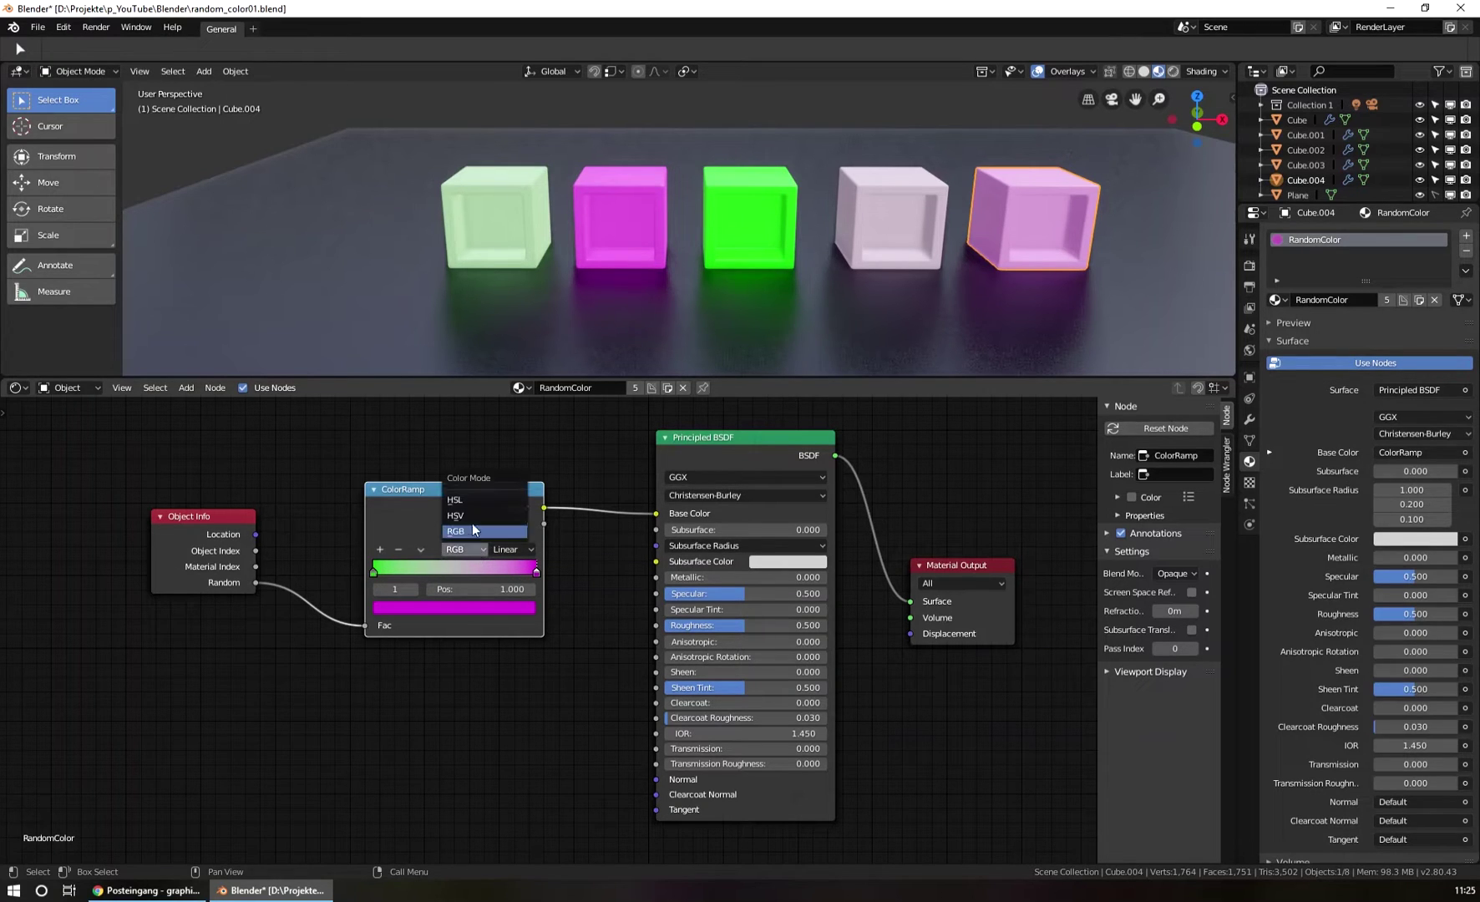
pyautogui.click(470, 514)
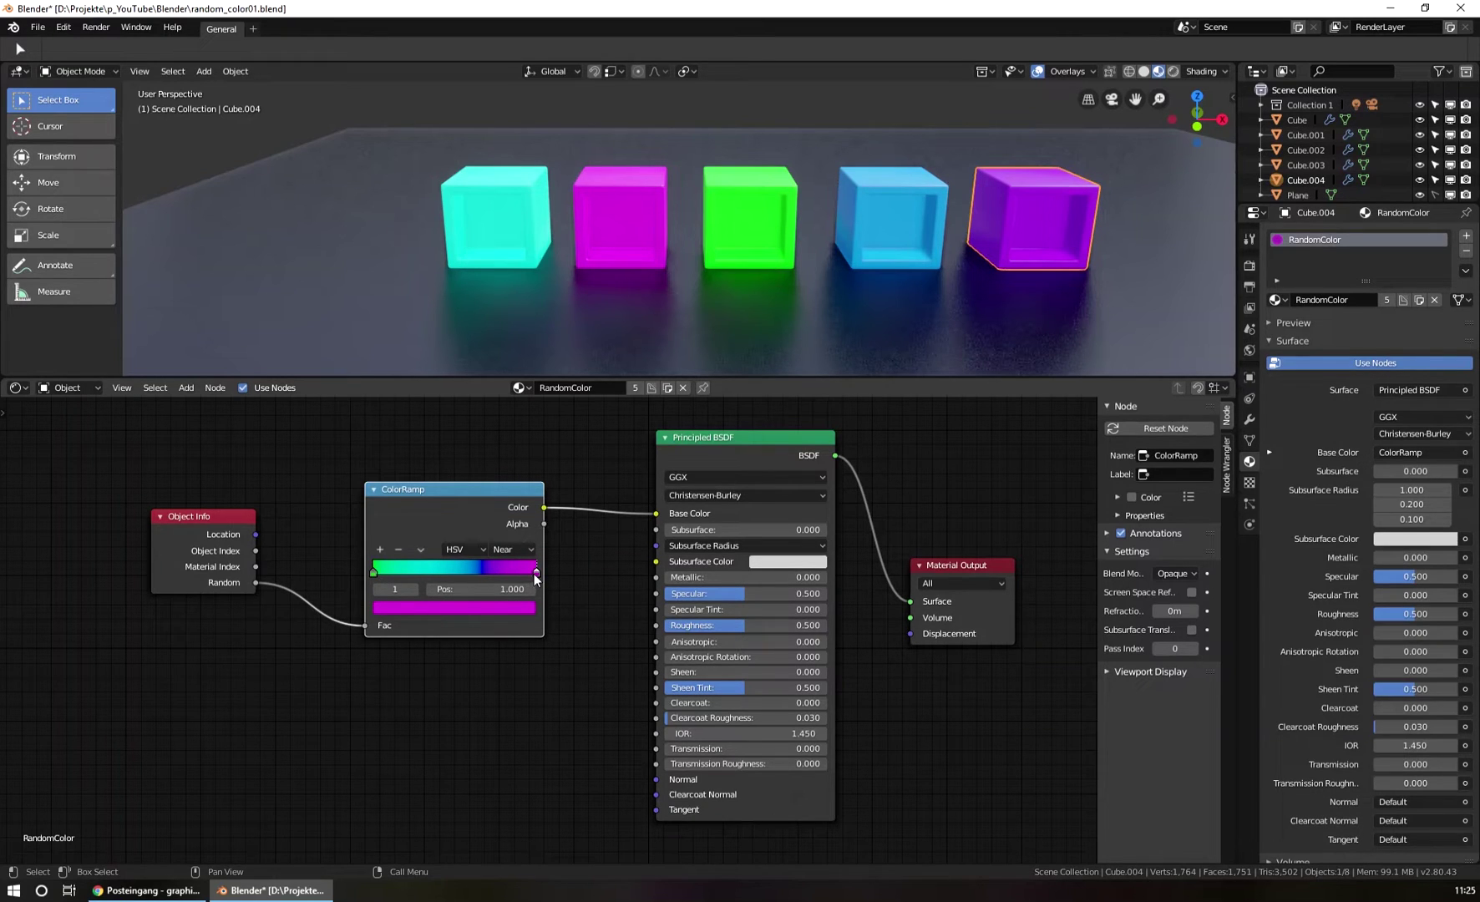
pyautogui.click(444, 606)
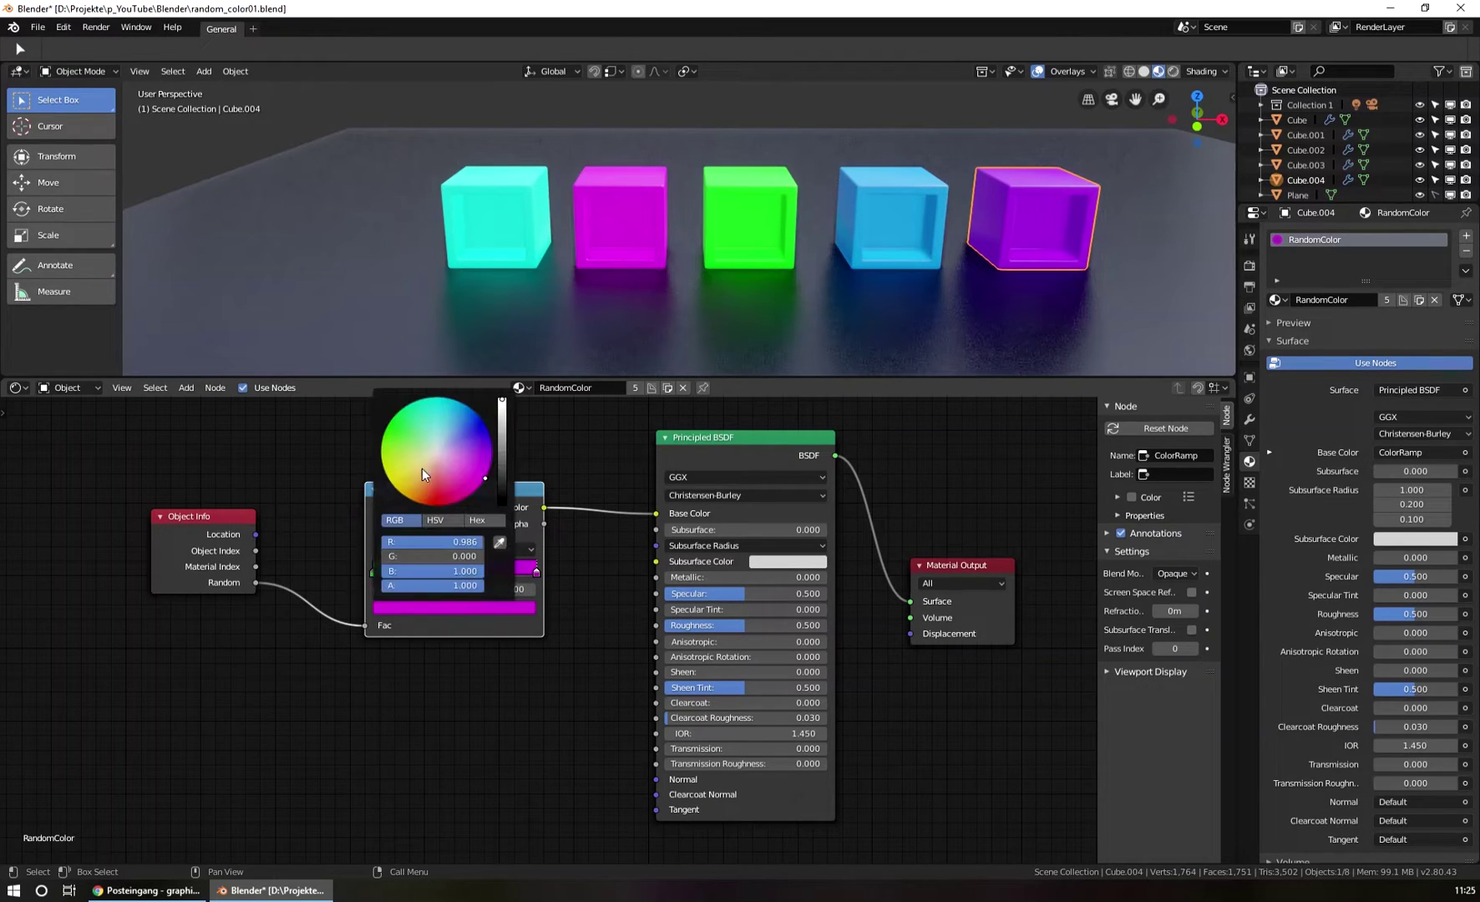
pyautogui.click(489, 478)
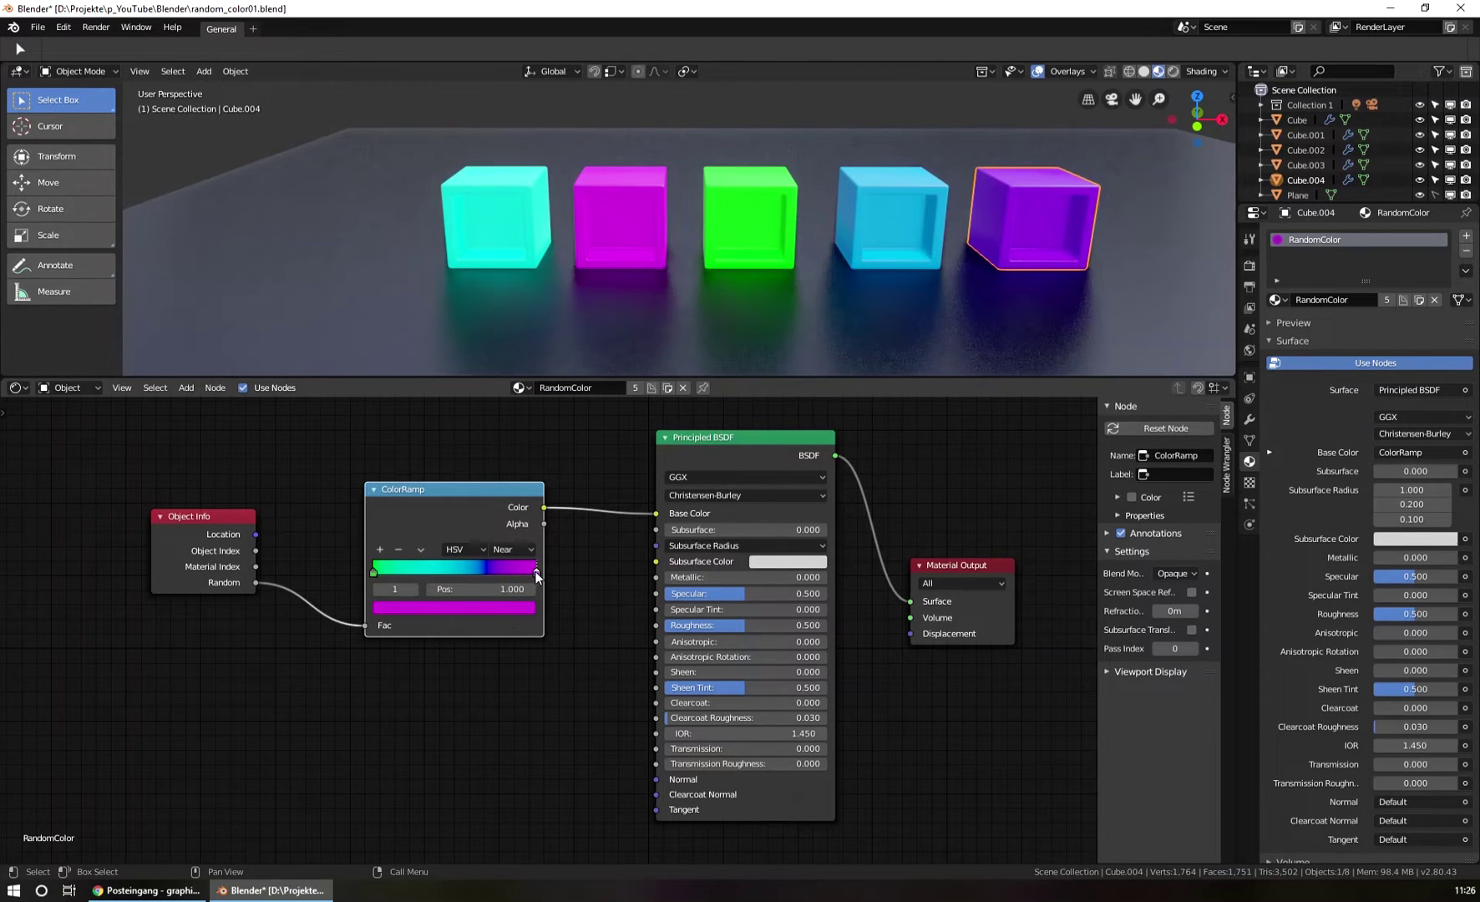
pyautogui.click(522, 607)
pyautogui.moveTo(483, 475)
pyautogui.mouseDown()
pyautogui.moveTo(450, 499)
pyautogui.moveTo(396, 493)
pyautogui.moveTo(385, 430)
pyautogui.mouseUp()
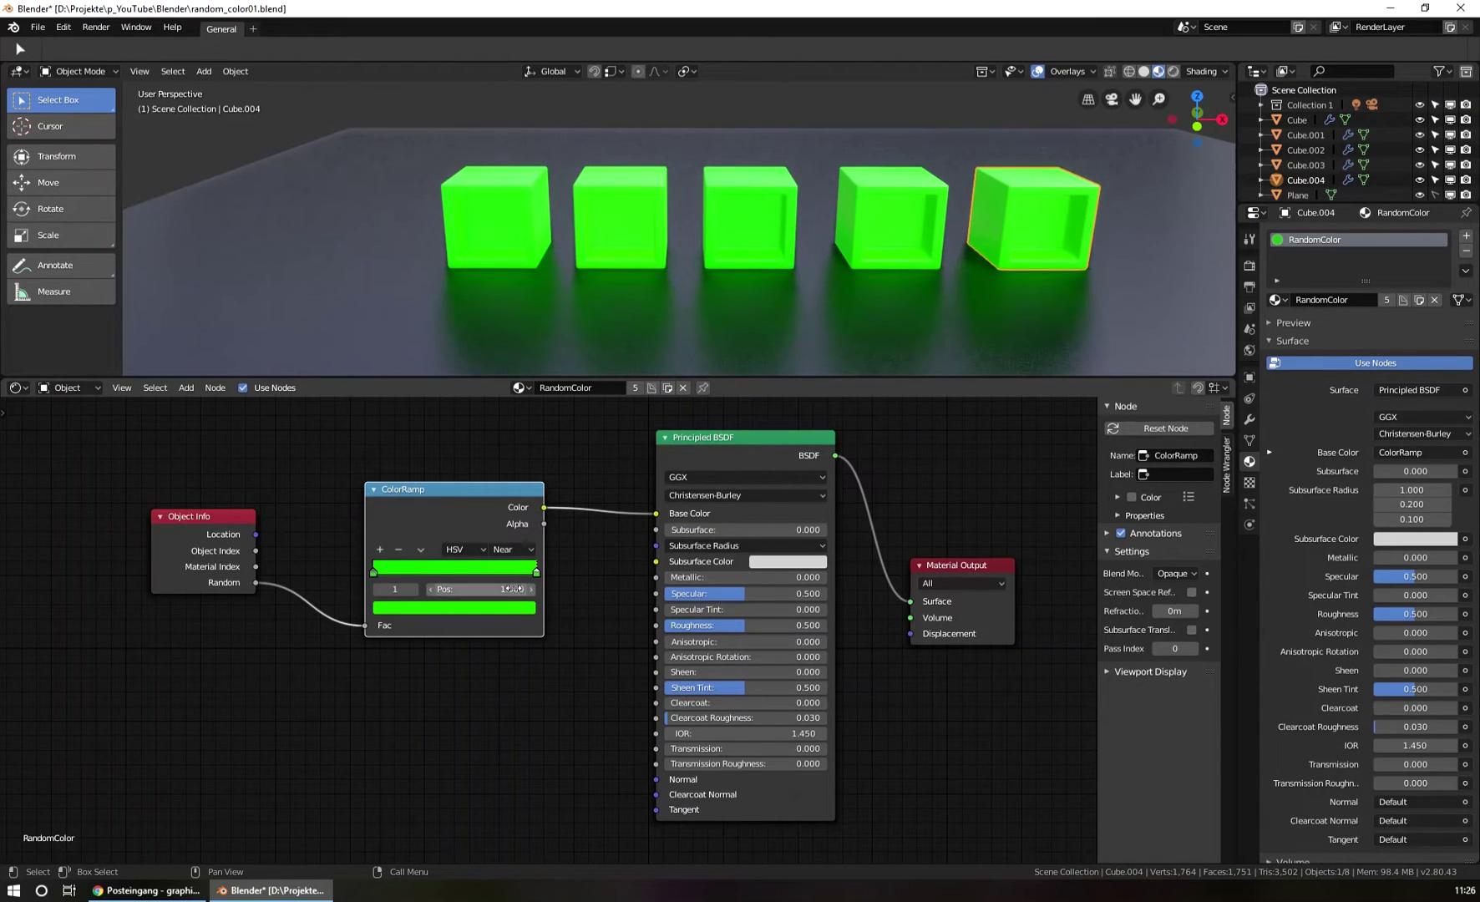
pyautogui.click(491, 610)
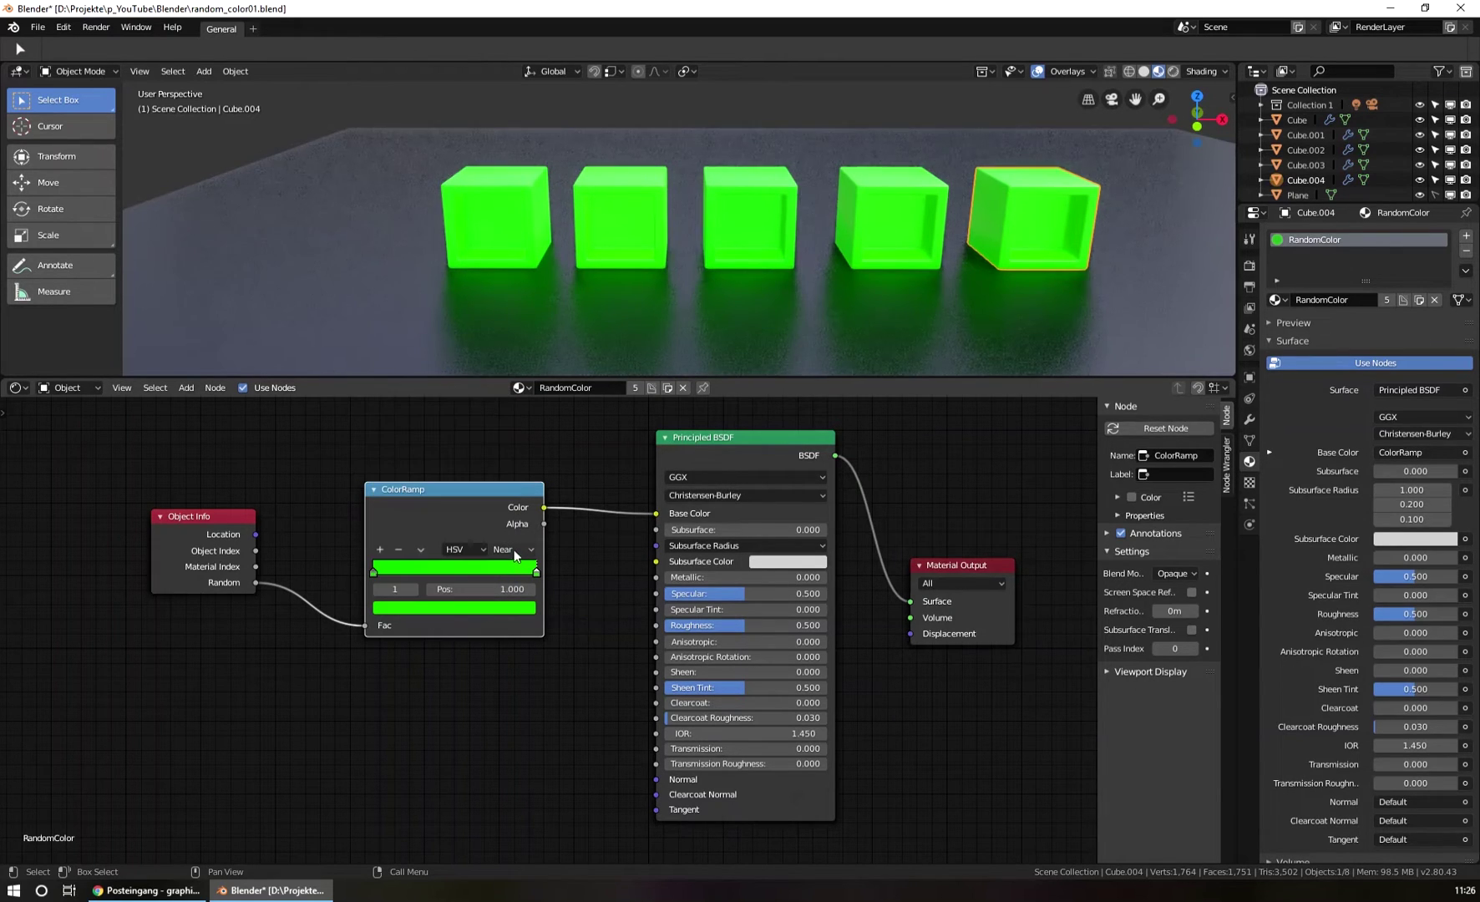
# Set the ColorRamp hue interpolation to Clockwise, giving the cubes rainbow colours
pyautogui.click(511, 549)
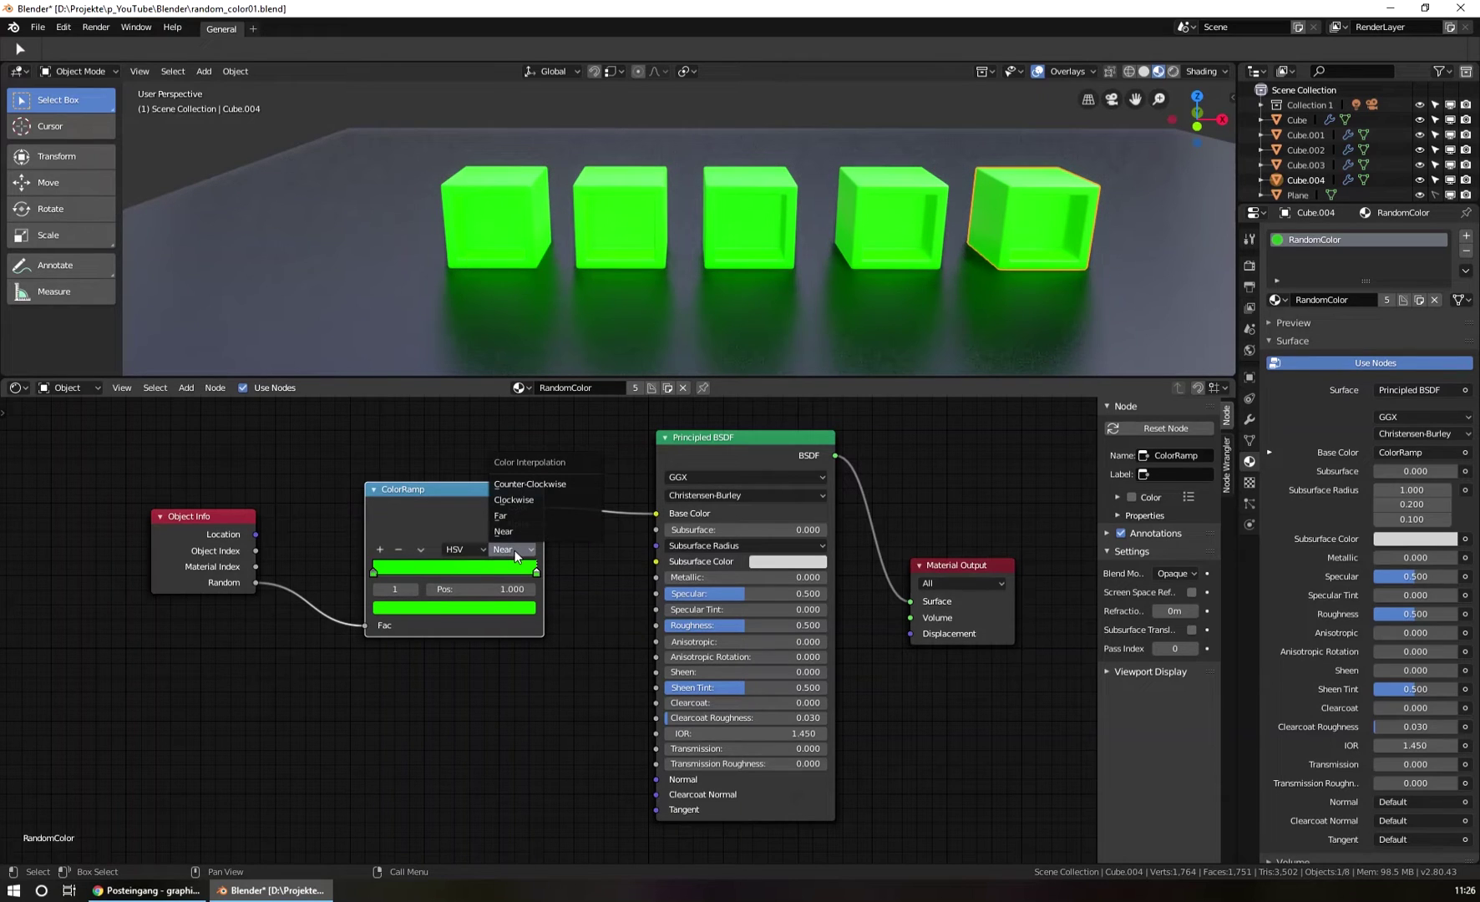
pyautogui.click(545, 498)
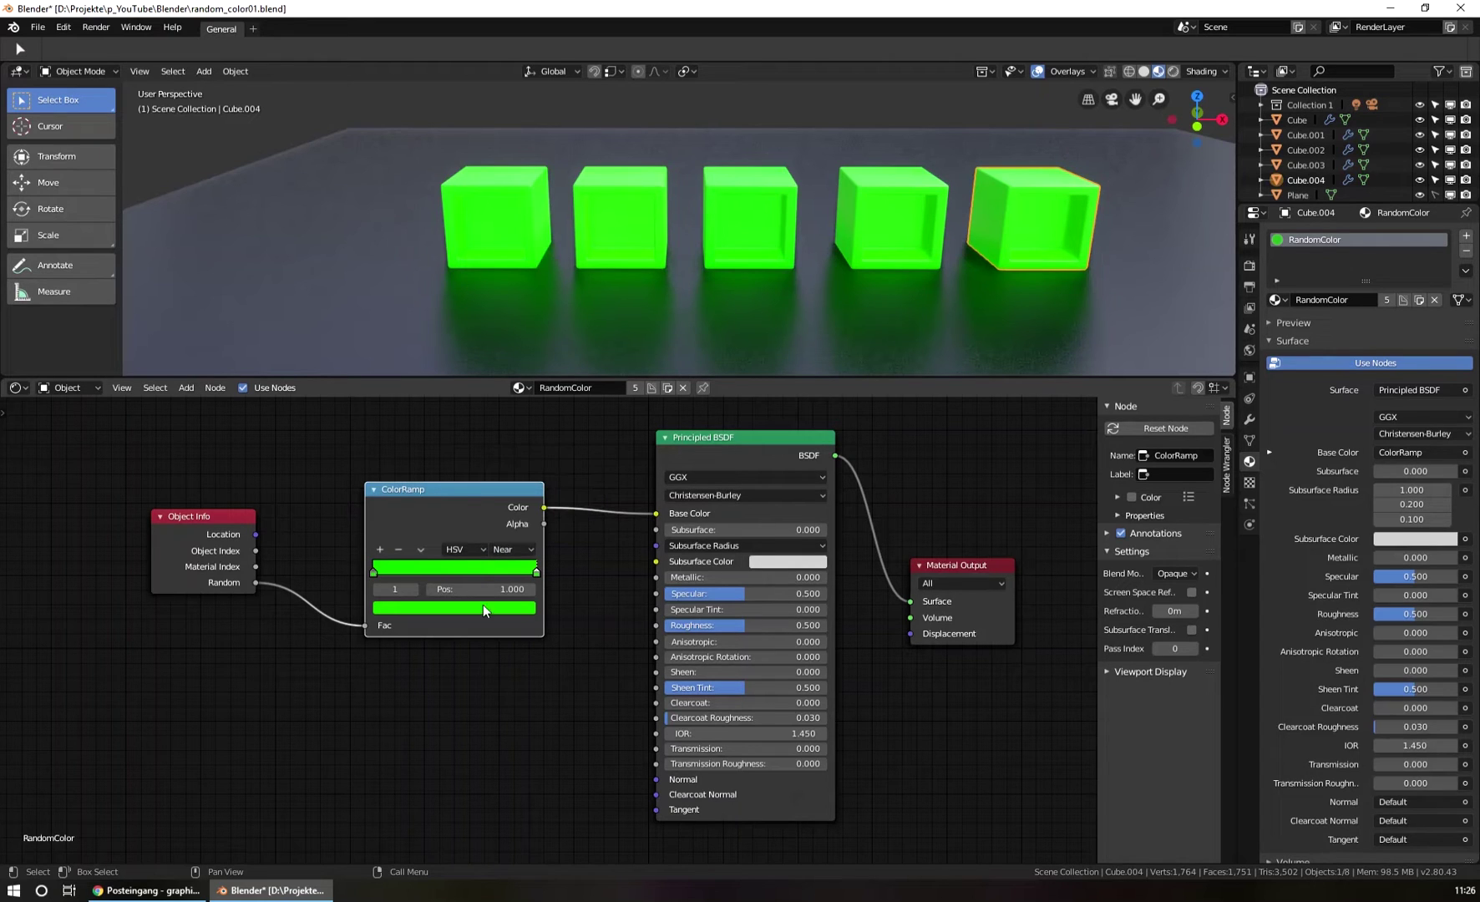
pyautogui.click(484, 605)
pyautogui.click(511, 550)
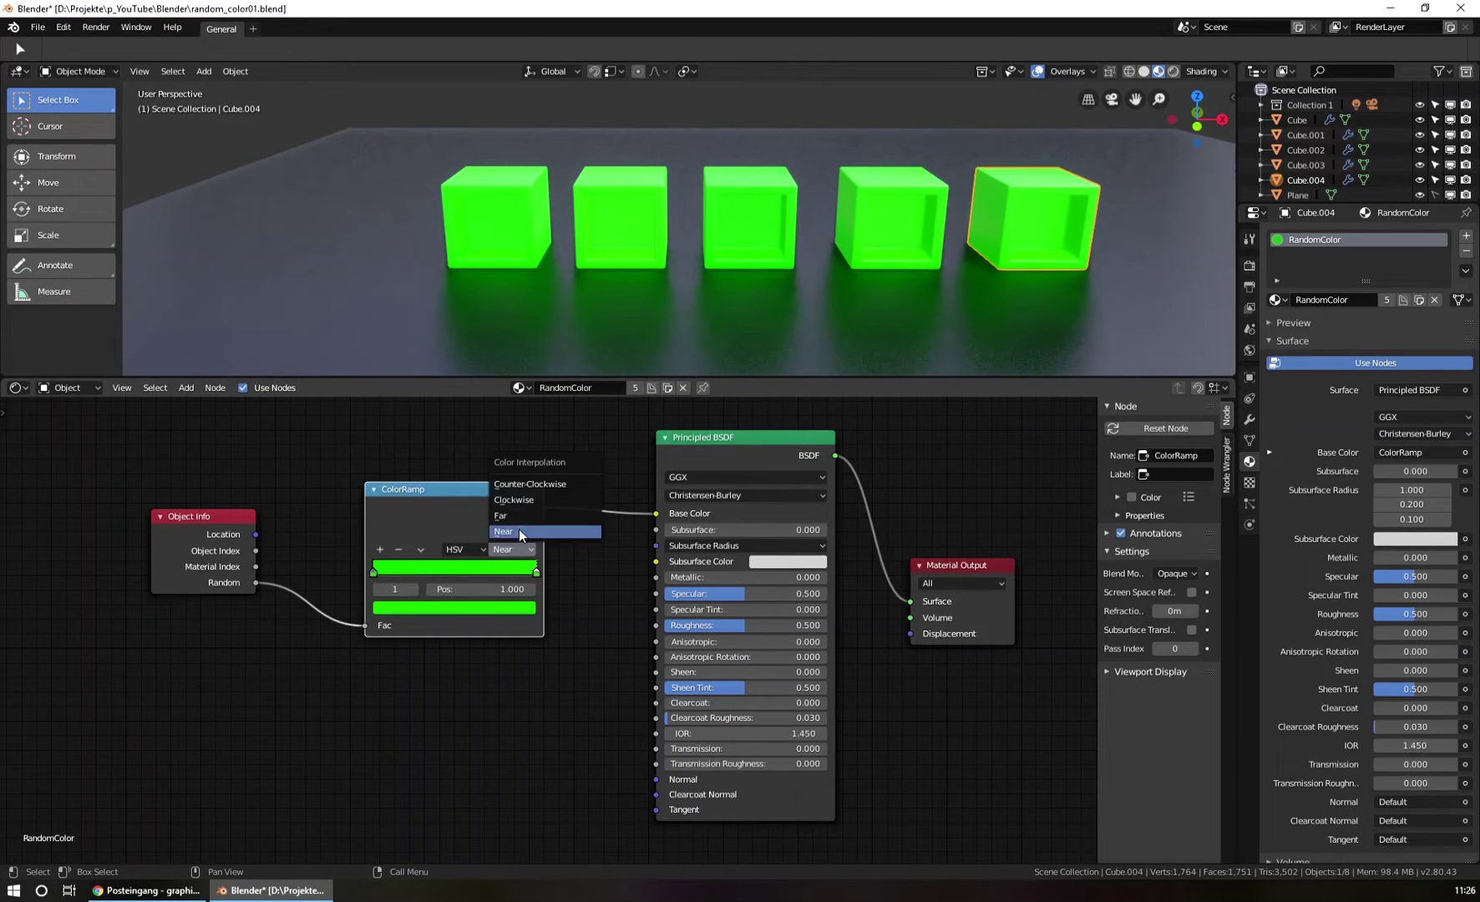
pyautogui.click(529, 504)
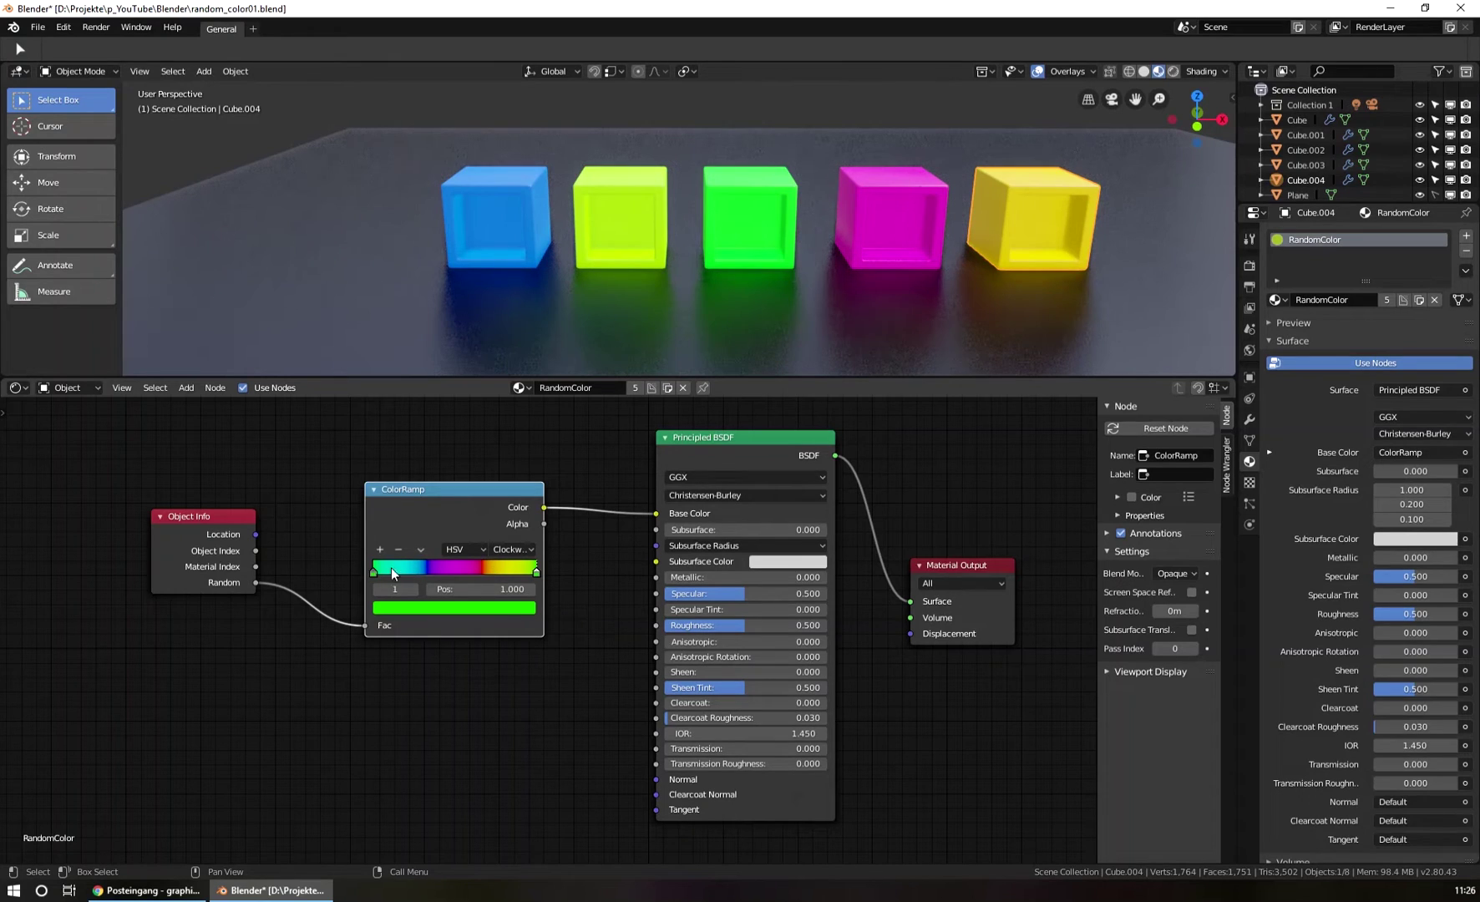
# Set the ColorRamp's right-hand stop back to pure green on the colour wheel
pyautogui.click(483, 608)
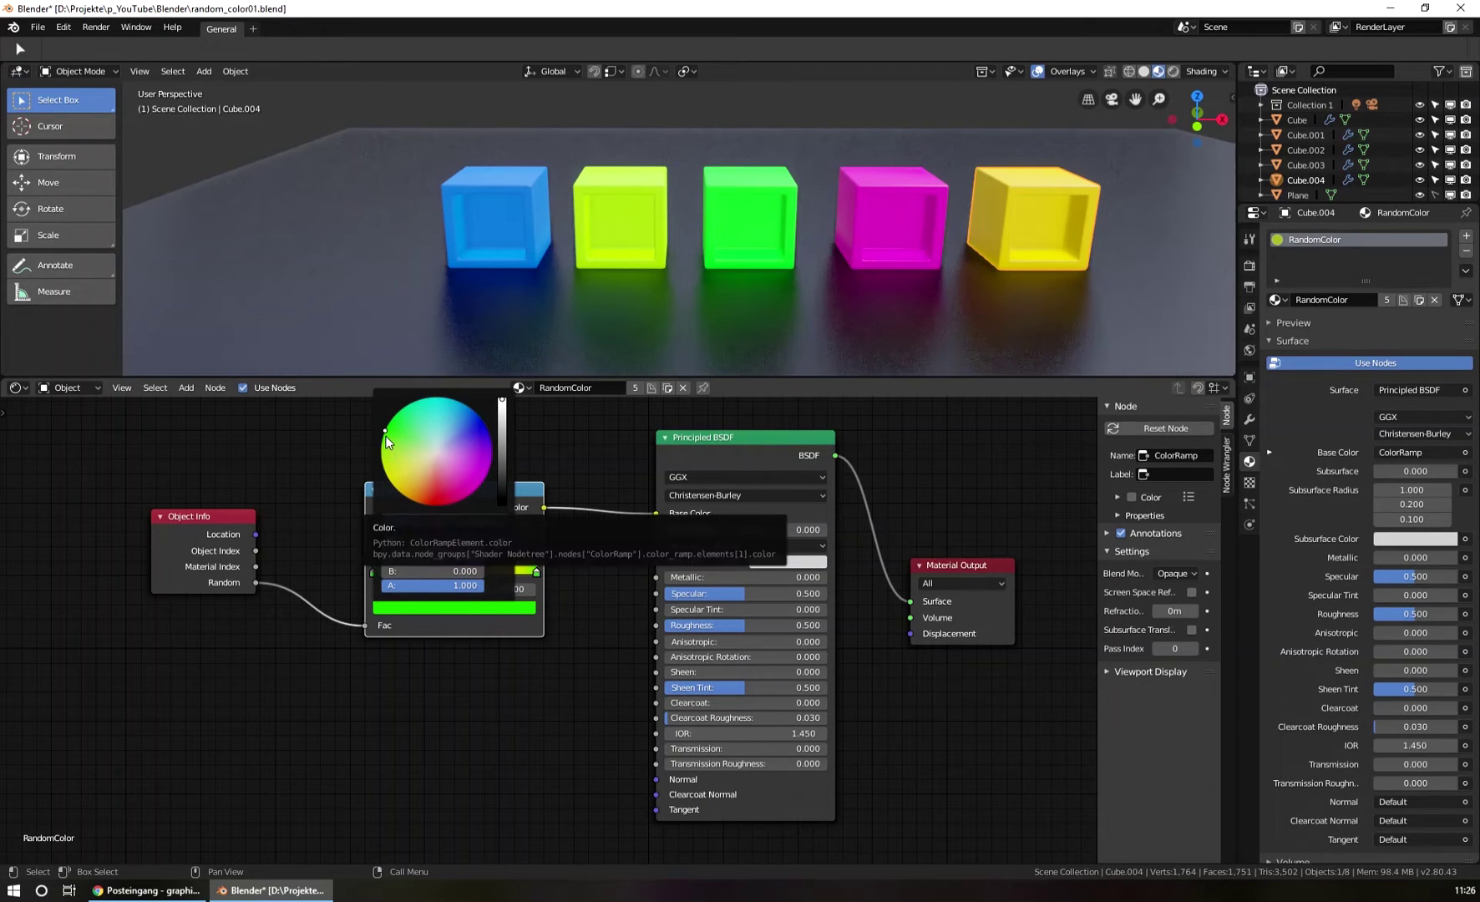
pyautogui.click(538, 574)
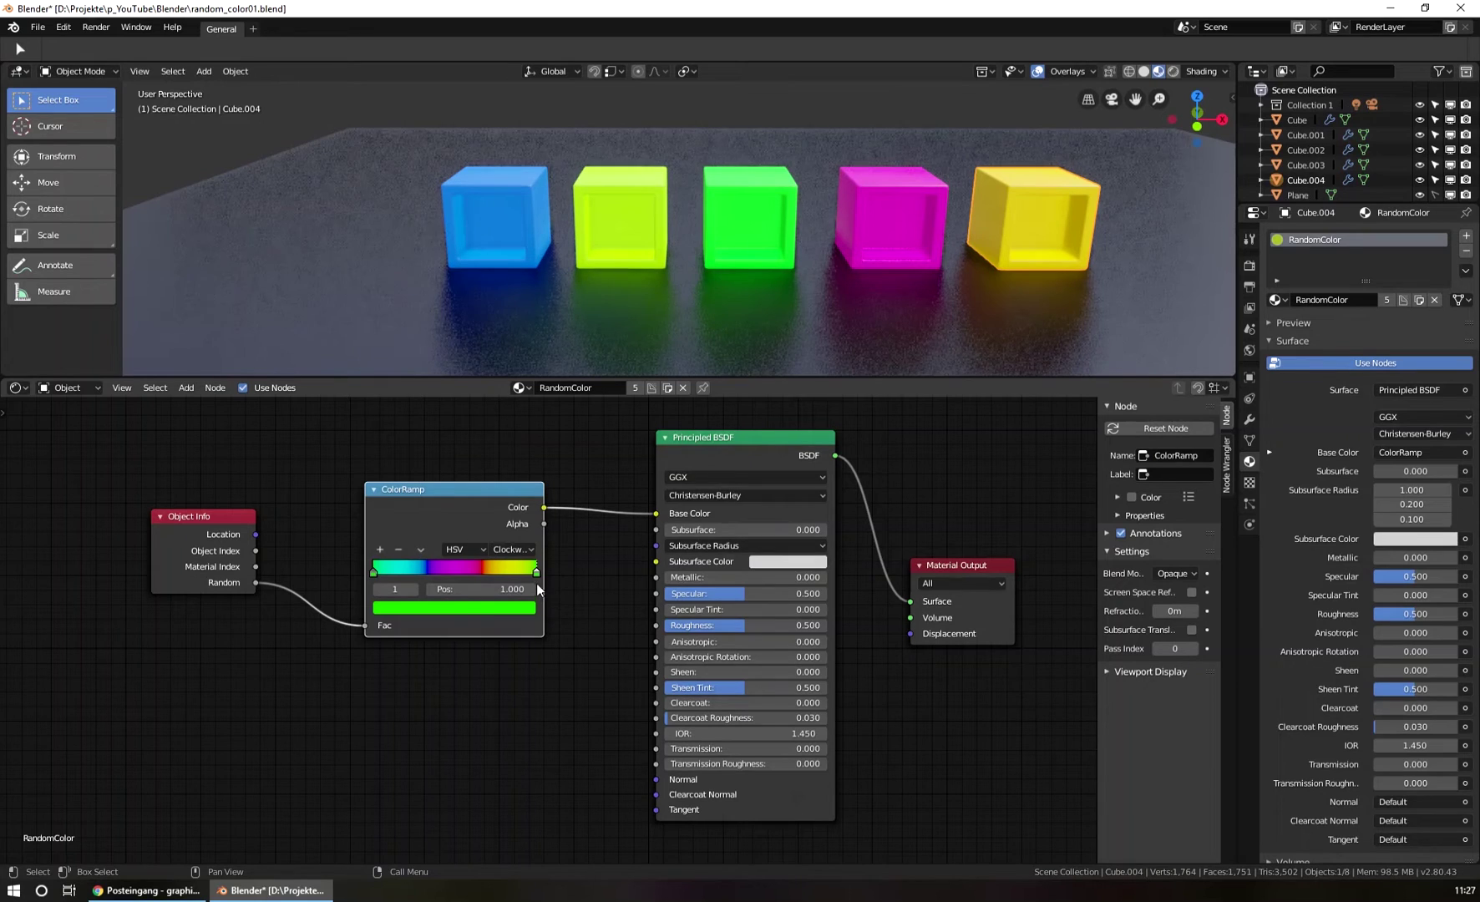
pyautogui.click(505, 608)
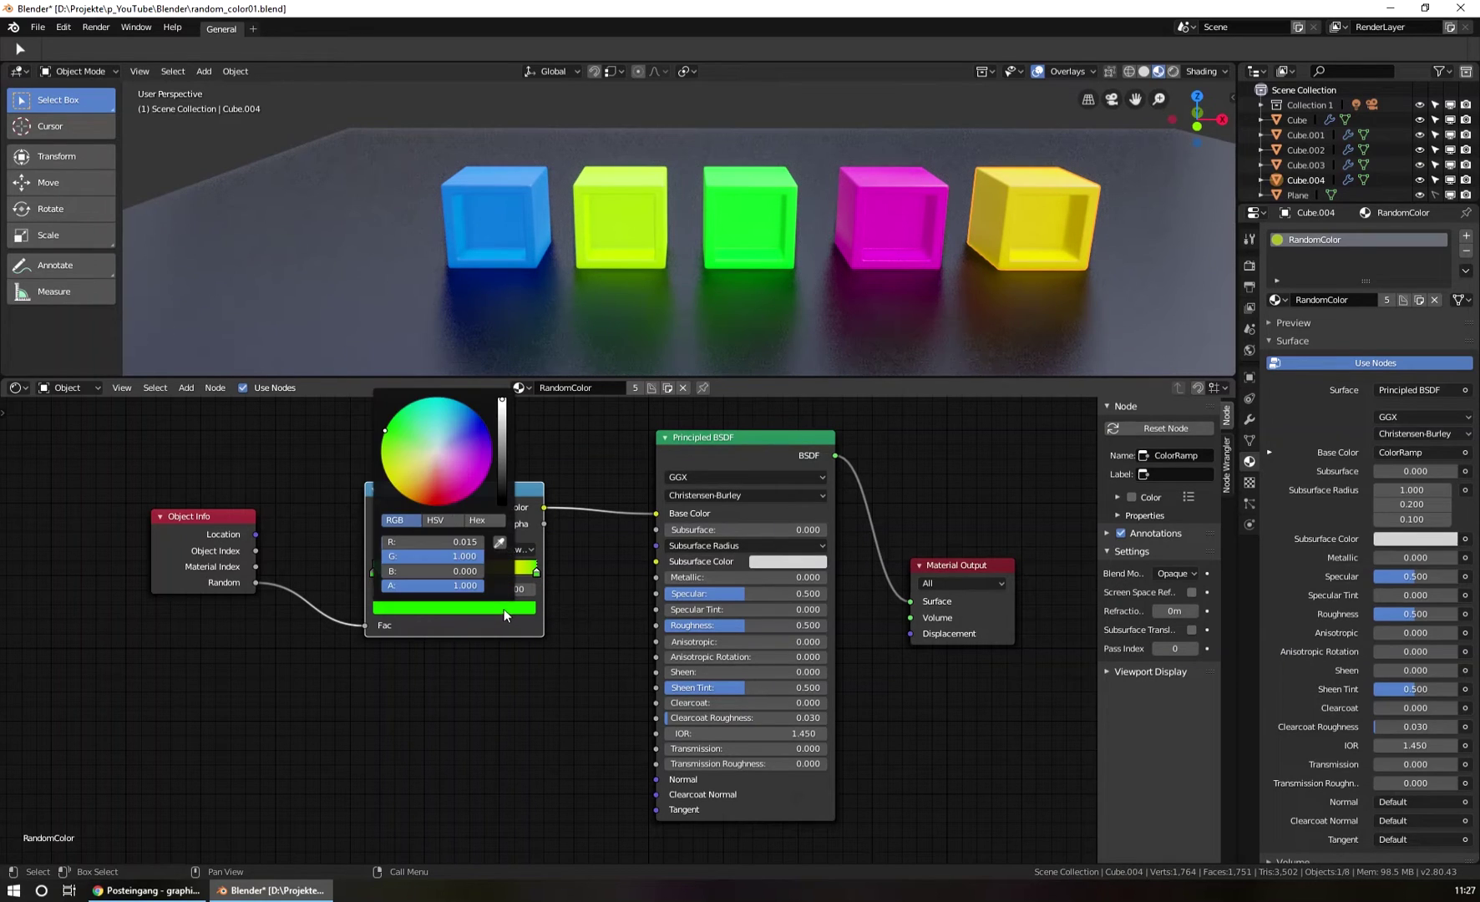
pyautogui.moveTo(388, 429); pyautogui.dragTo(400, 493)
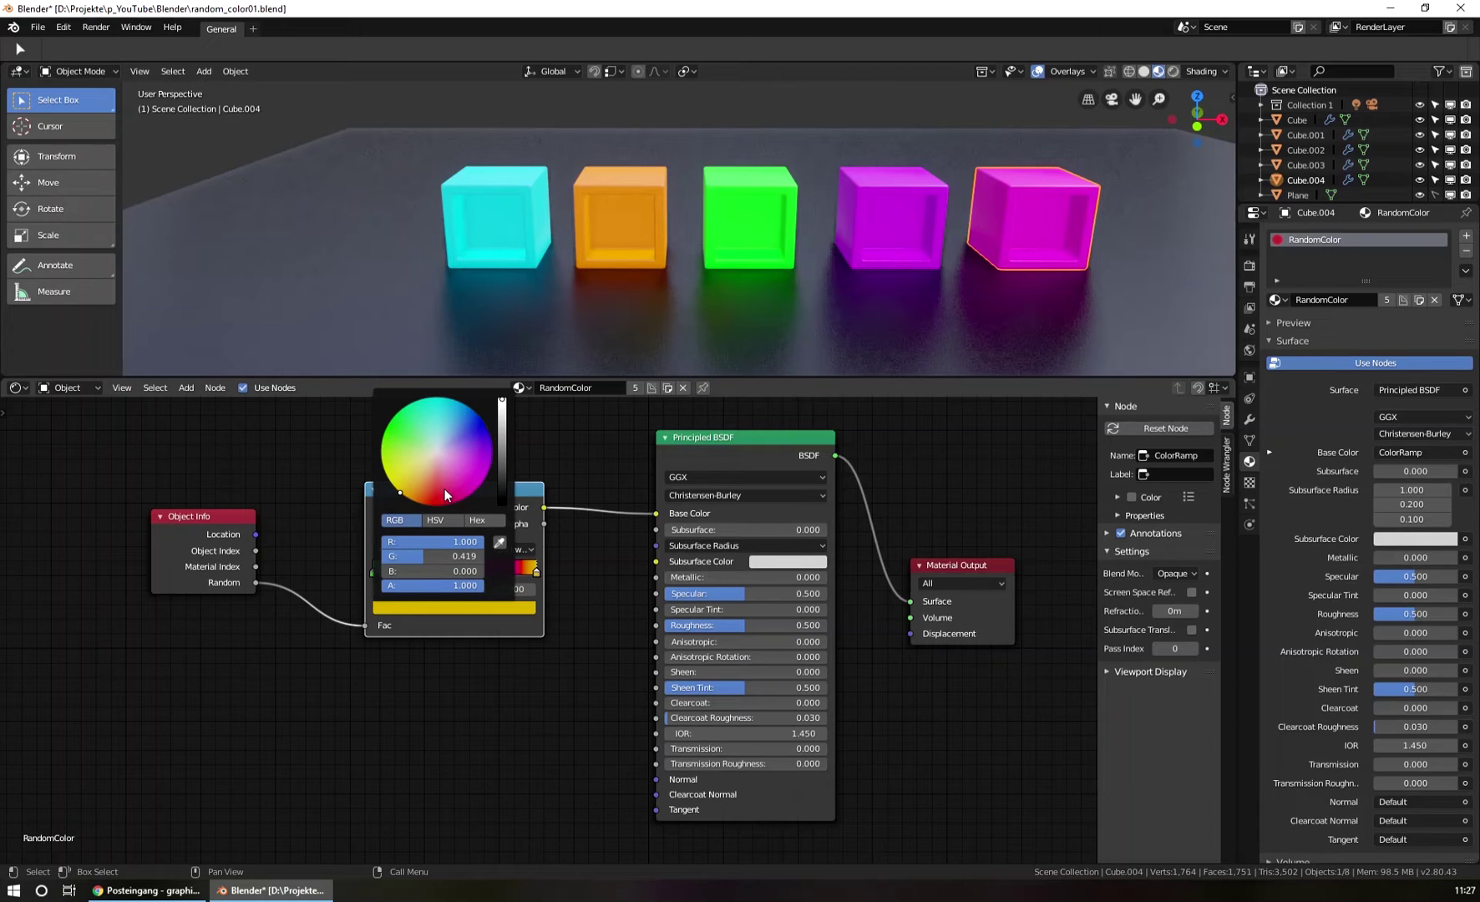
pyautogui.click(385, 428)
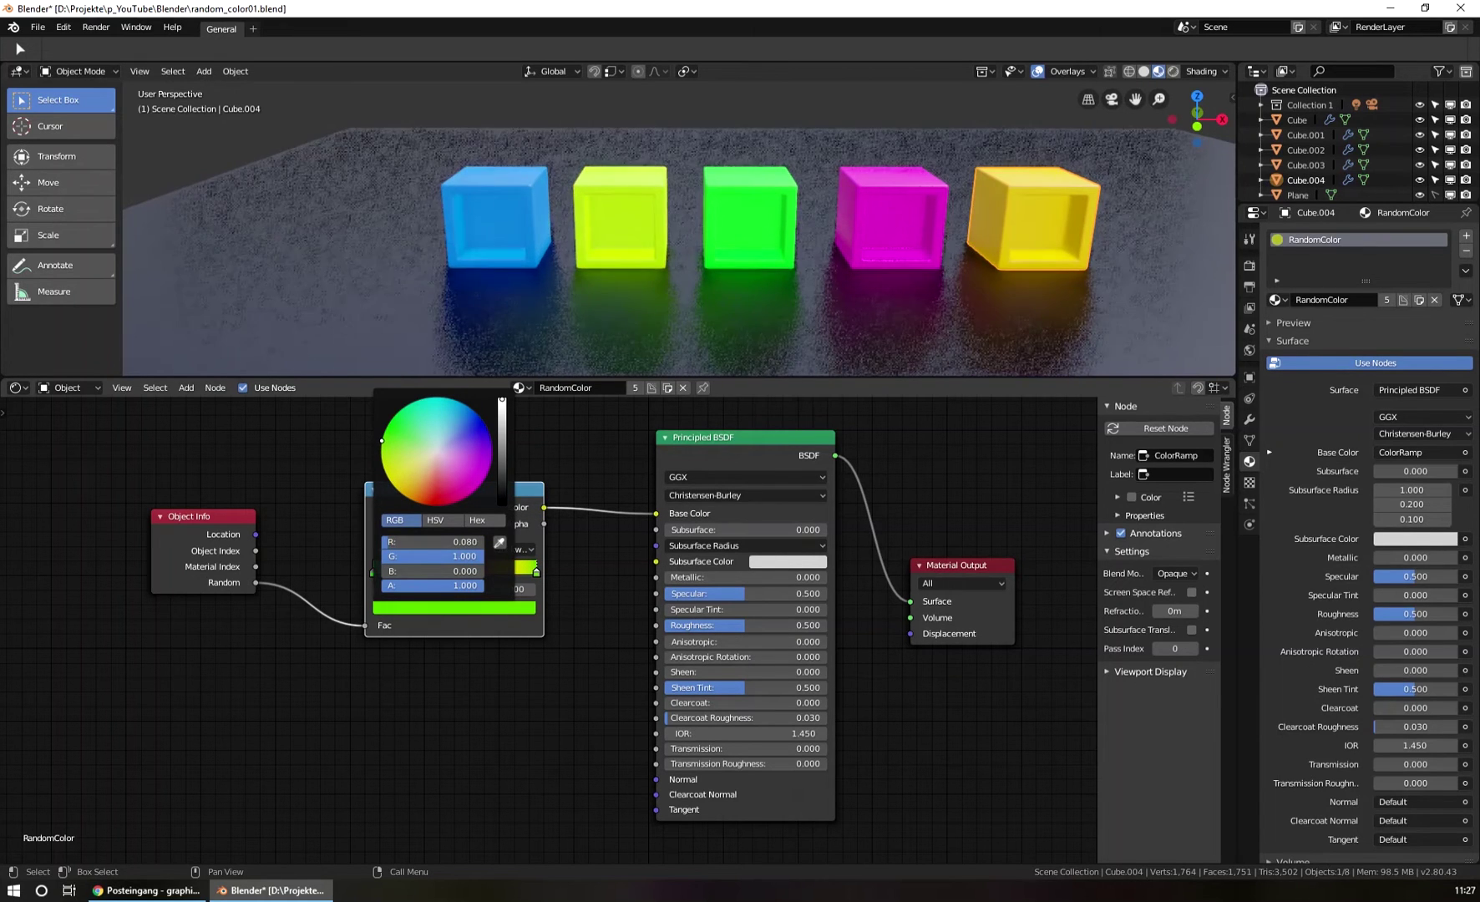
pyautogui.click(384, 431)
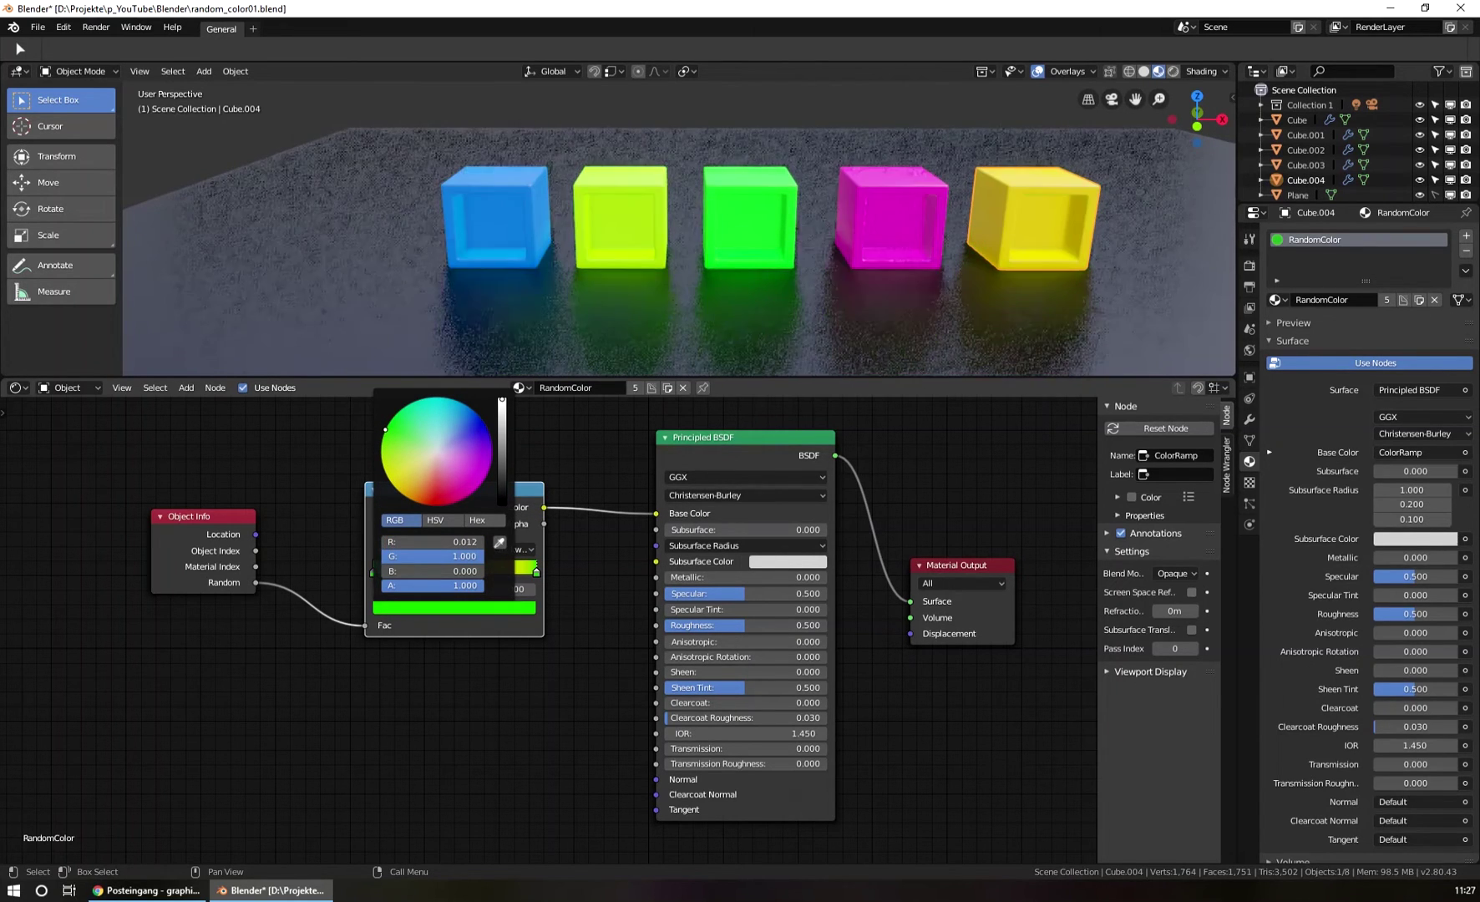
pyautogui.click(385, 429)
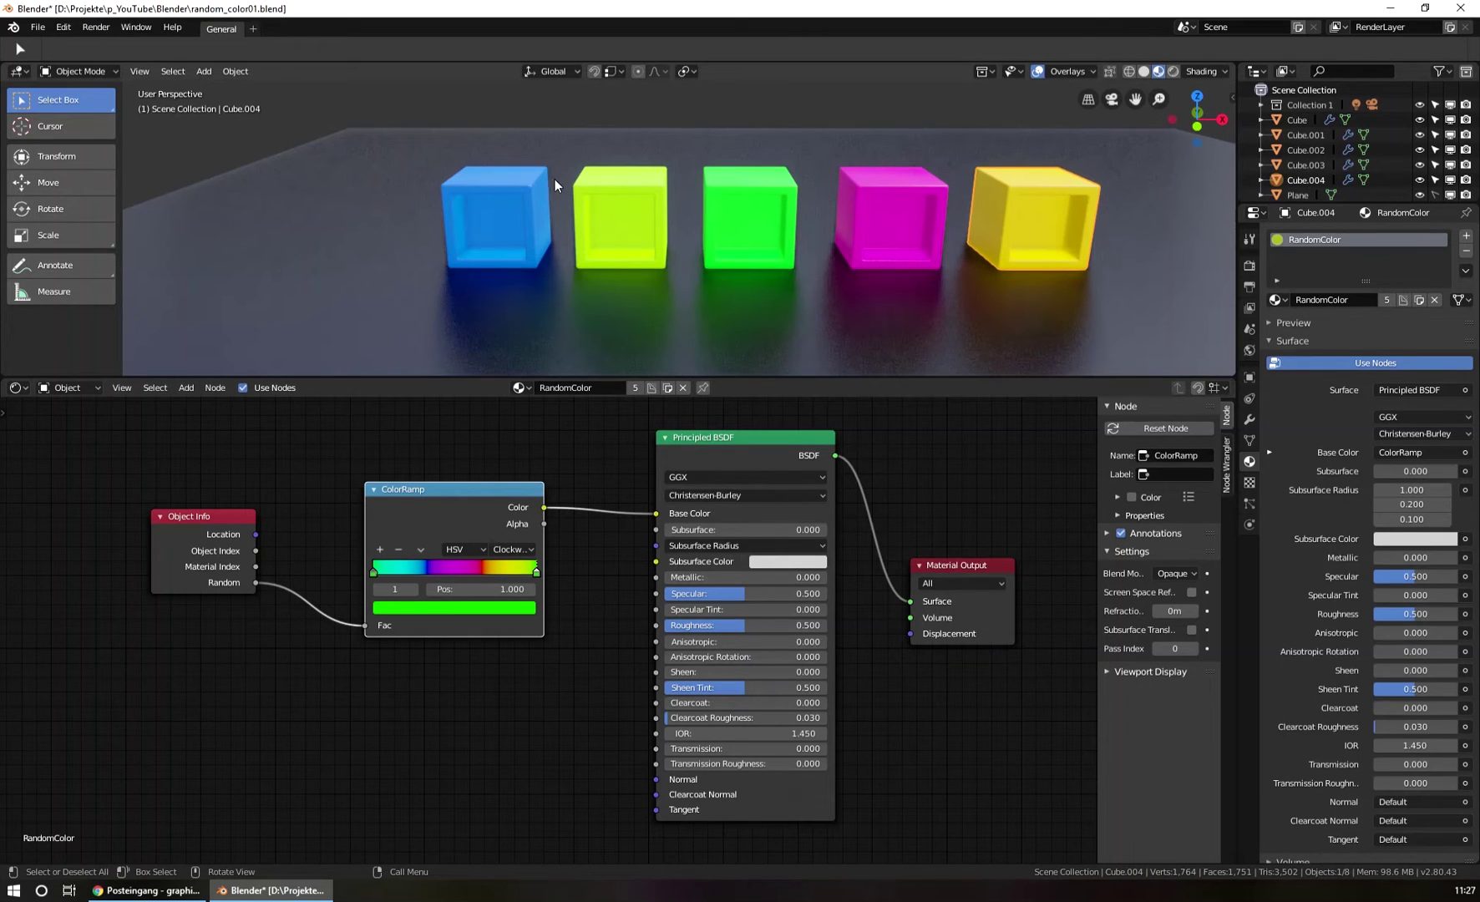
# Select the five-cube row and duplicate it straight up along Z as a second row
pyautogui.moveTo(549, 215); pyautogui.dragTo(890, 234, button='middle')
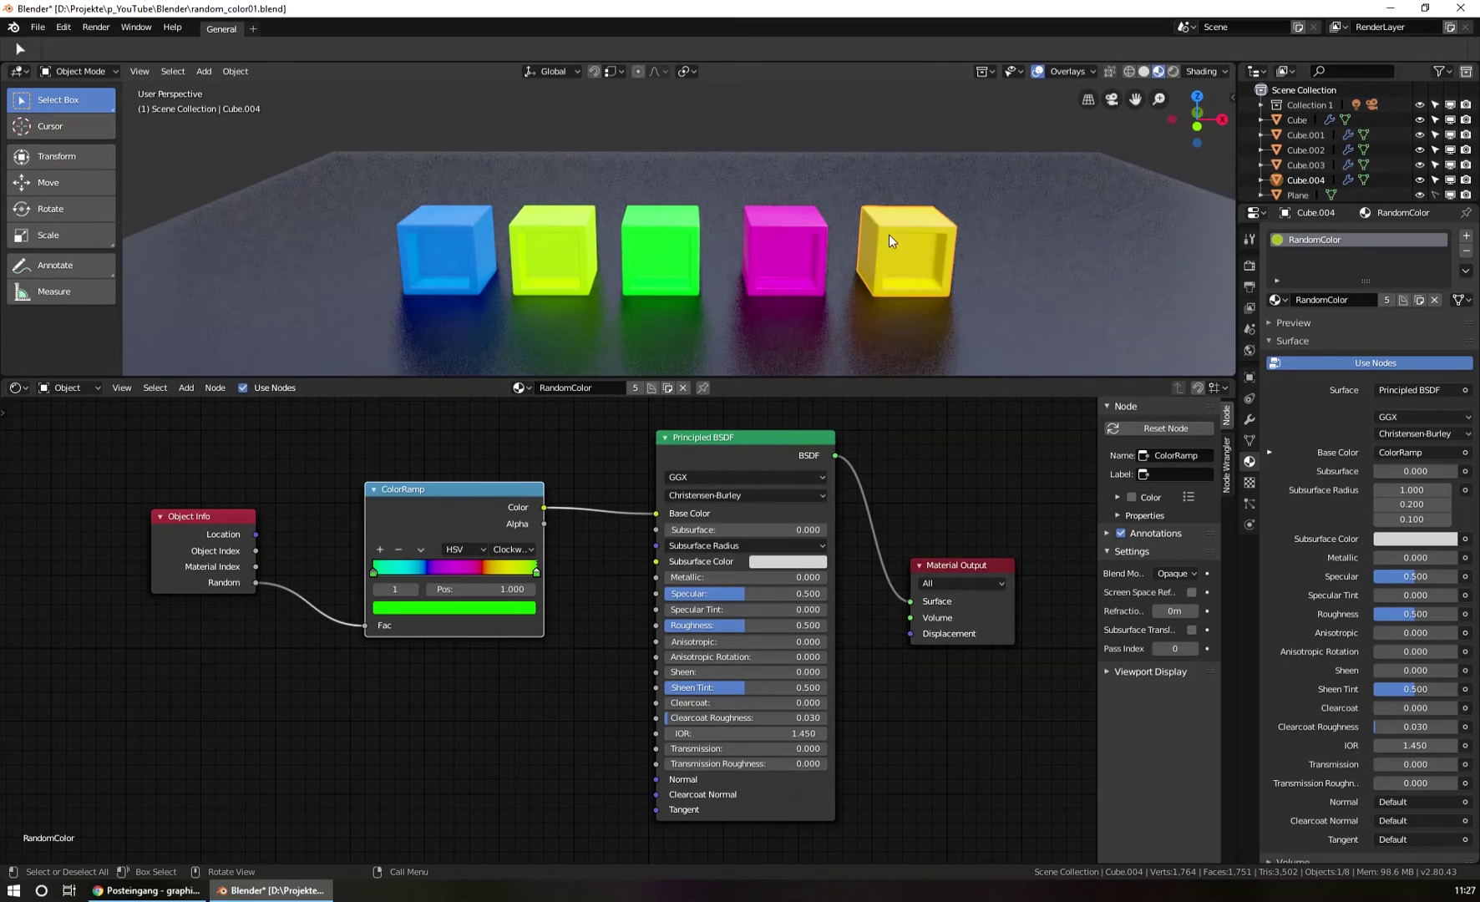
pyautogui.keyDown('shift'); pyautogui.click(786, 217); pyautogui.keyUp('shift')
pyautogui.keyDown('shift'); pyautogui.click(664, 229); pyautogui.keyUp('shift')
pyautogui.keyDown('shift'); pyautogui.click(535, 226); pyautogui.keyUp('shift')
pyautogui.keyDown('shift'); pyautogui.click(468, 232); pyautogui.keyUp('shift')
pyautogui.moveTo(469, 232); pyautogui.dragTo(756, 259, button='middle')
pyautogui.hotkey('shift', 'd')
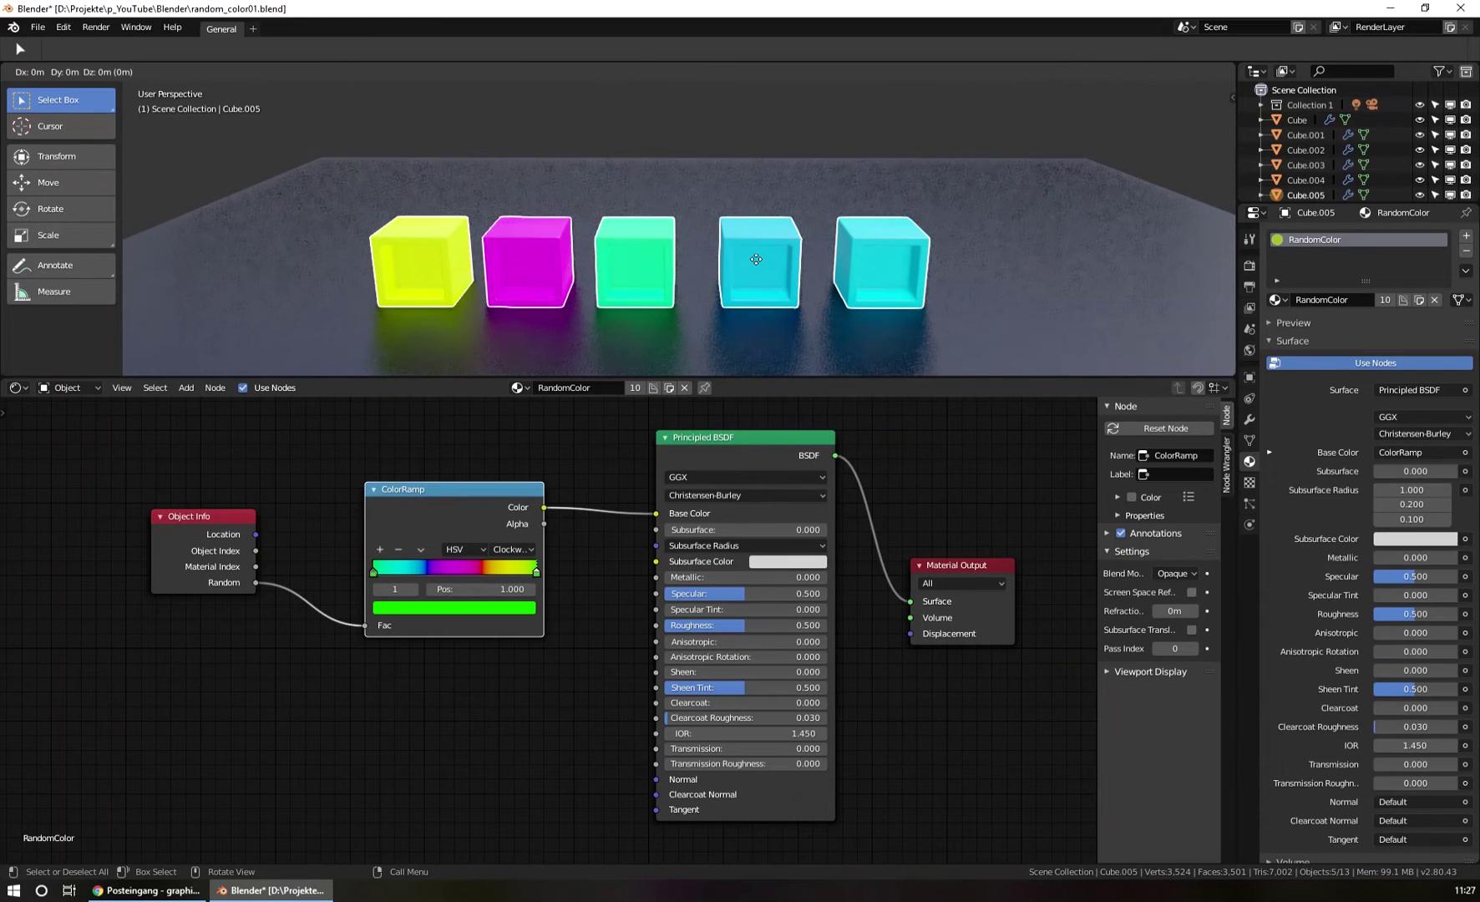
pyautogui.press('z')
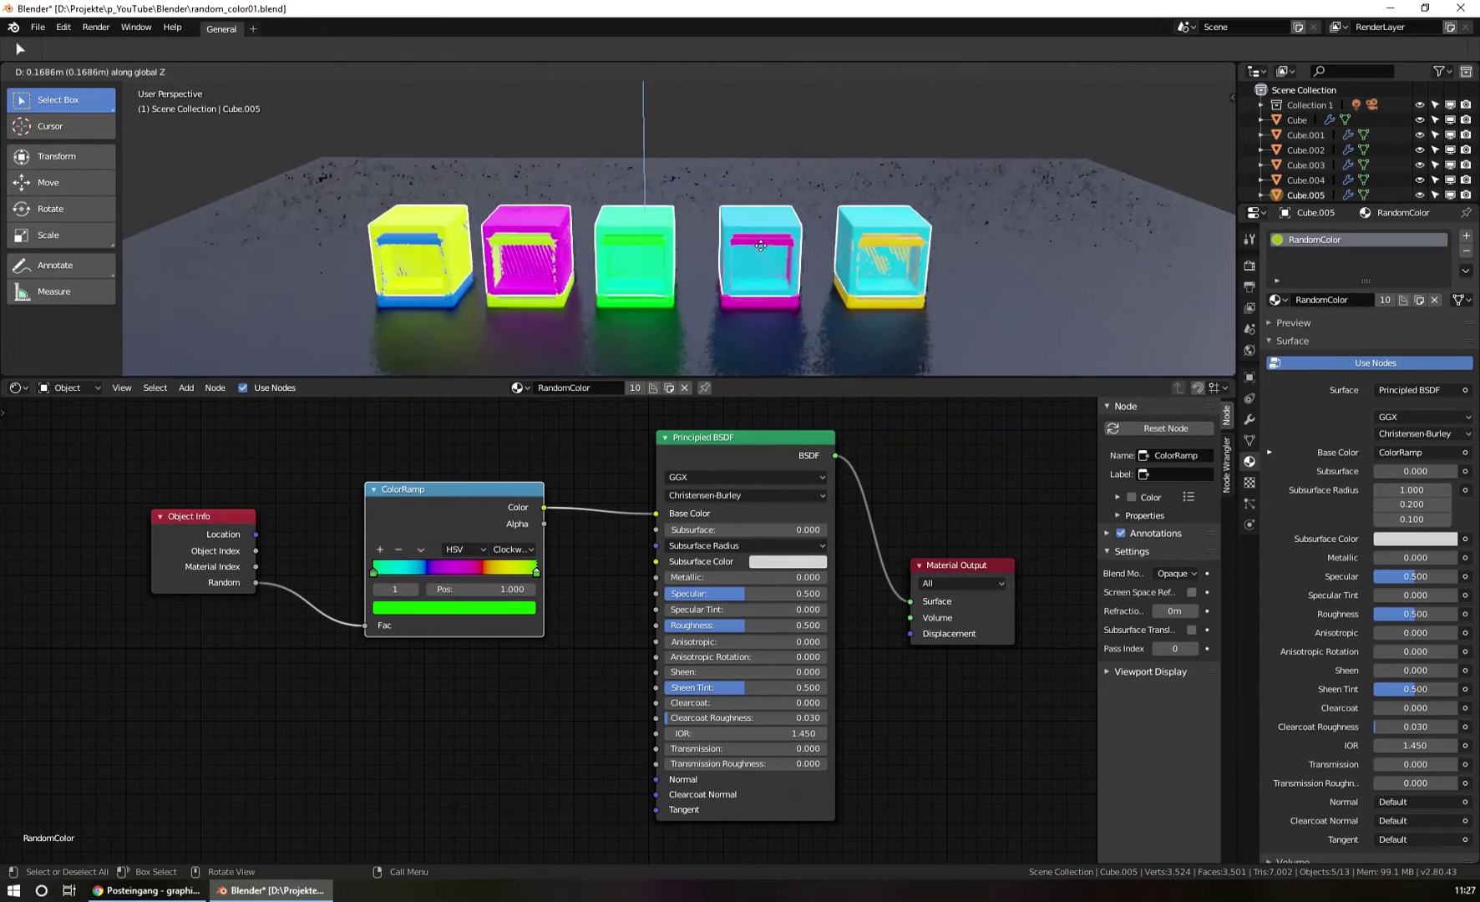
pyautogui.click(763, 166)
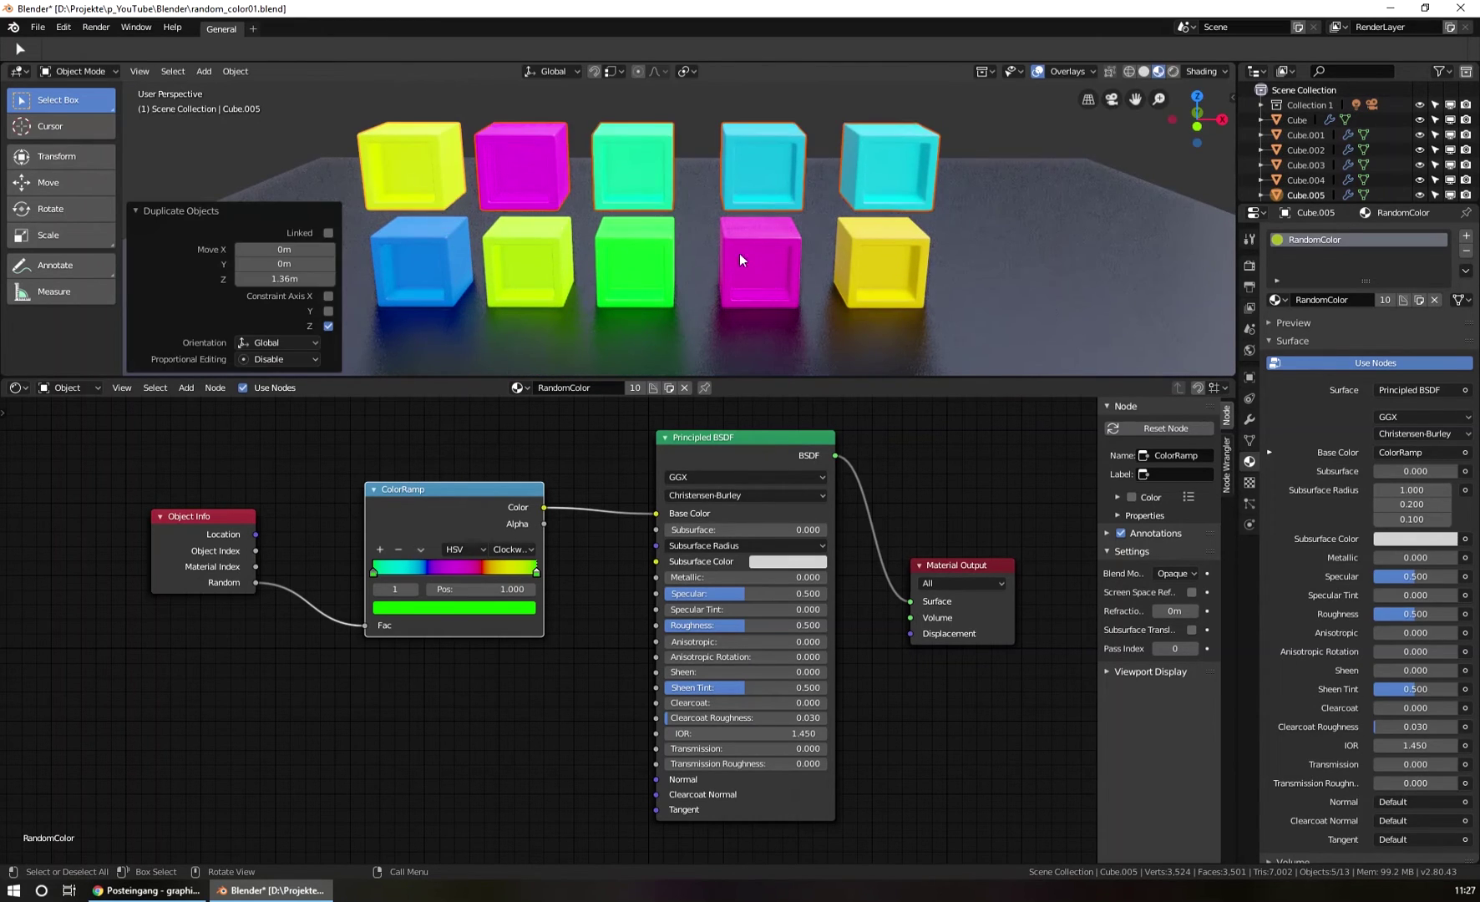
pyautogui.scroll(-2, 829, 201)
pyautogui.moveTo(829, 201); pyautogui.dragTo(858, 212, button='middle')
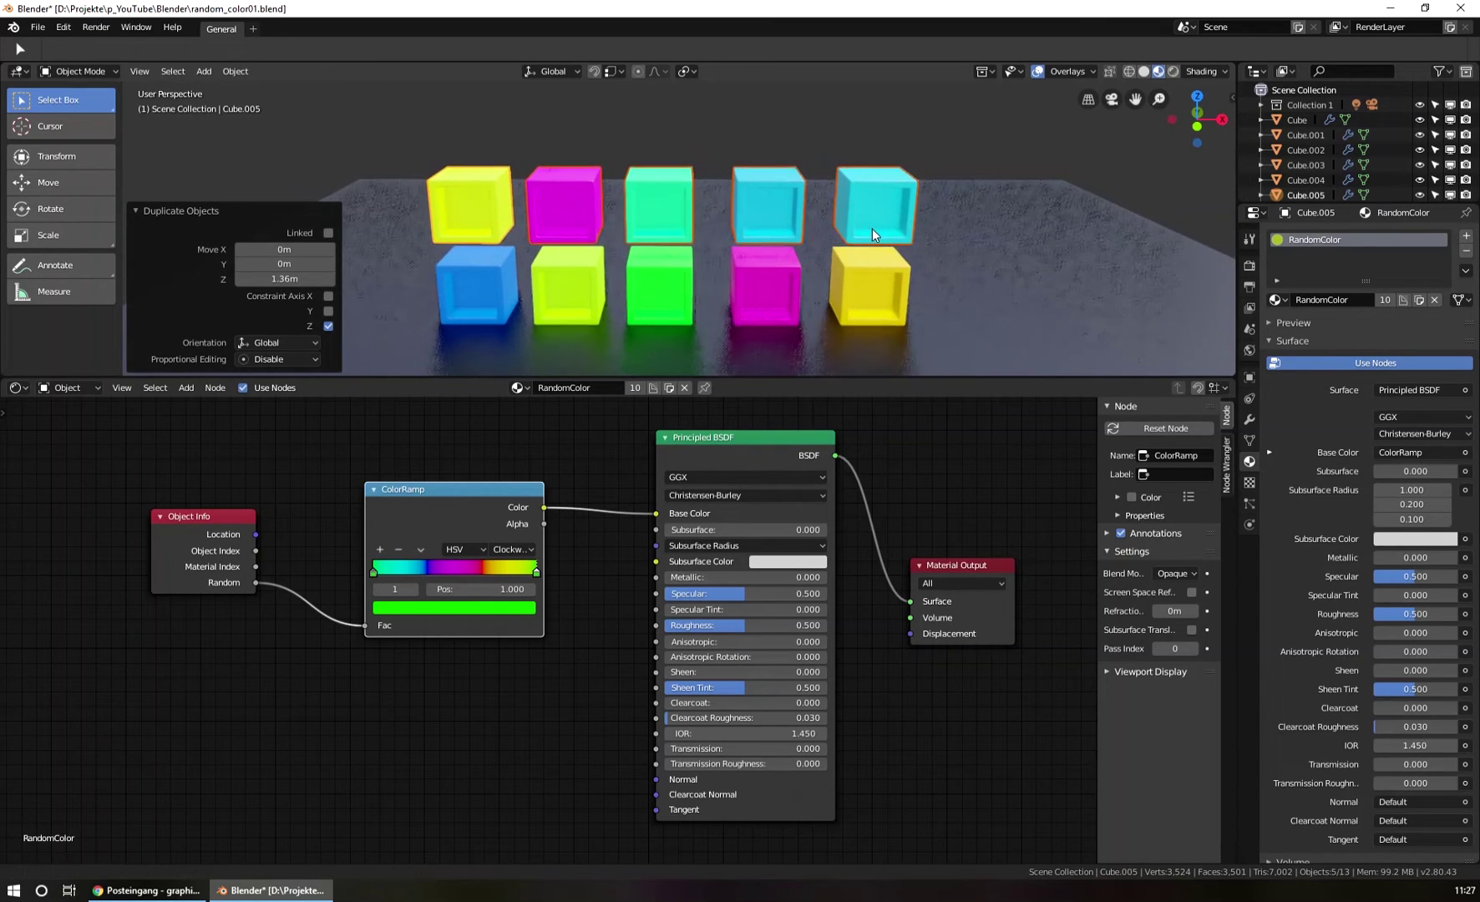
# Repeat the duplicate three times to stack five rows into a 5×5 cube grid
pyautogui.hotkey('shift', 'r')
pyautogui.moveTo(846, 228); pyautogui.dragTo(786, 225, button='middle')
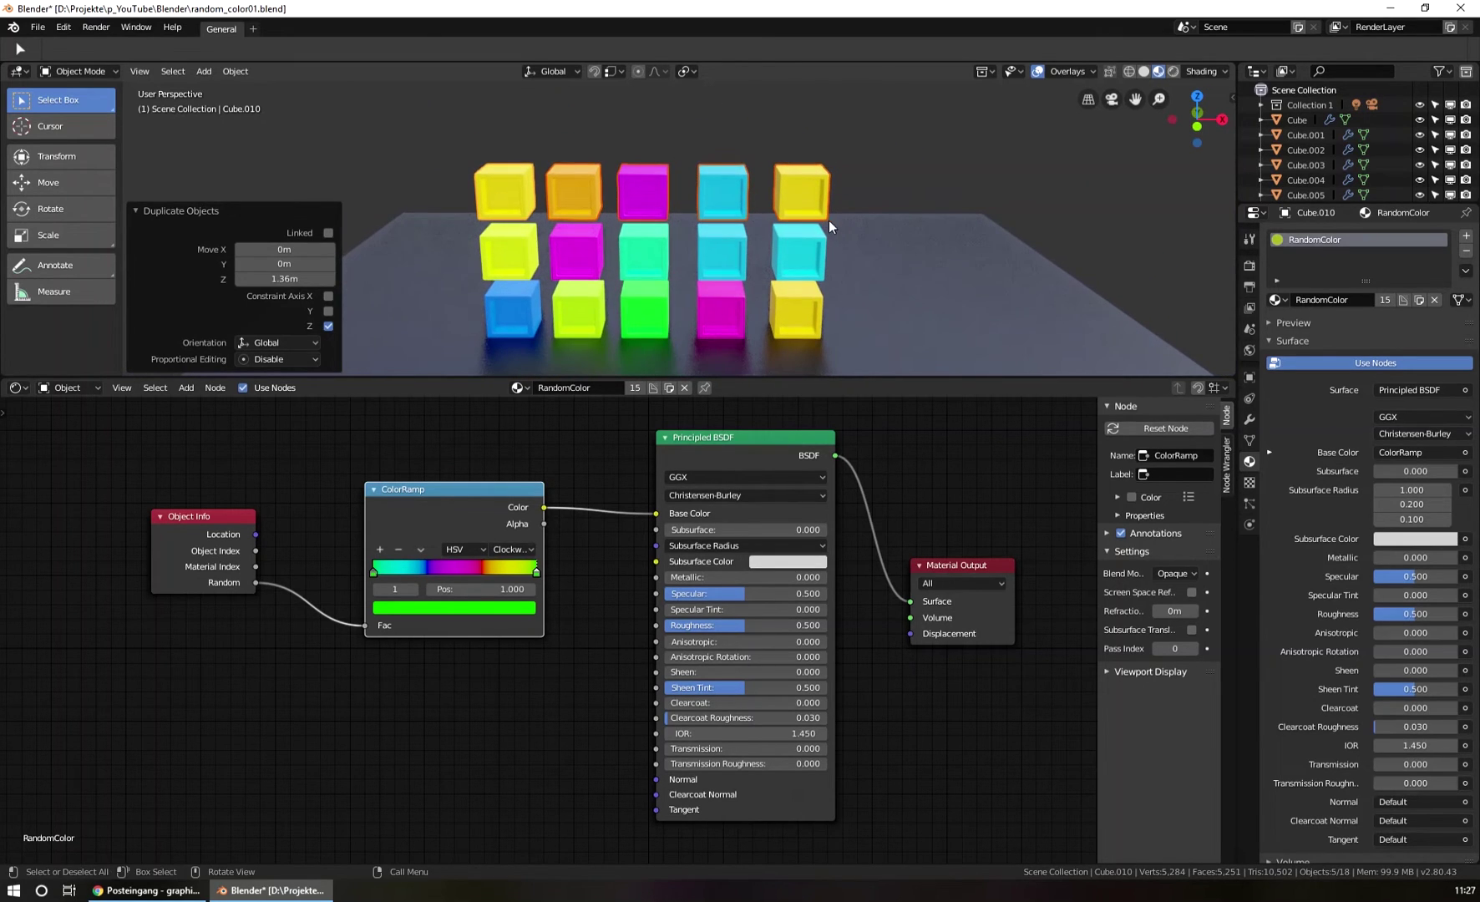
pyautogui.hotkey('shift', 'r')
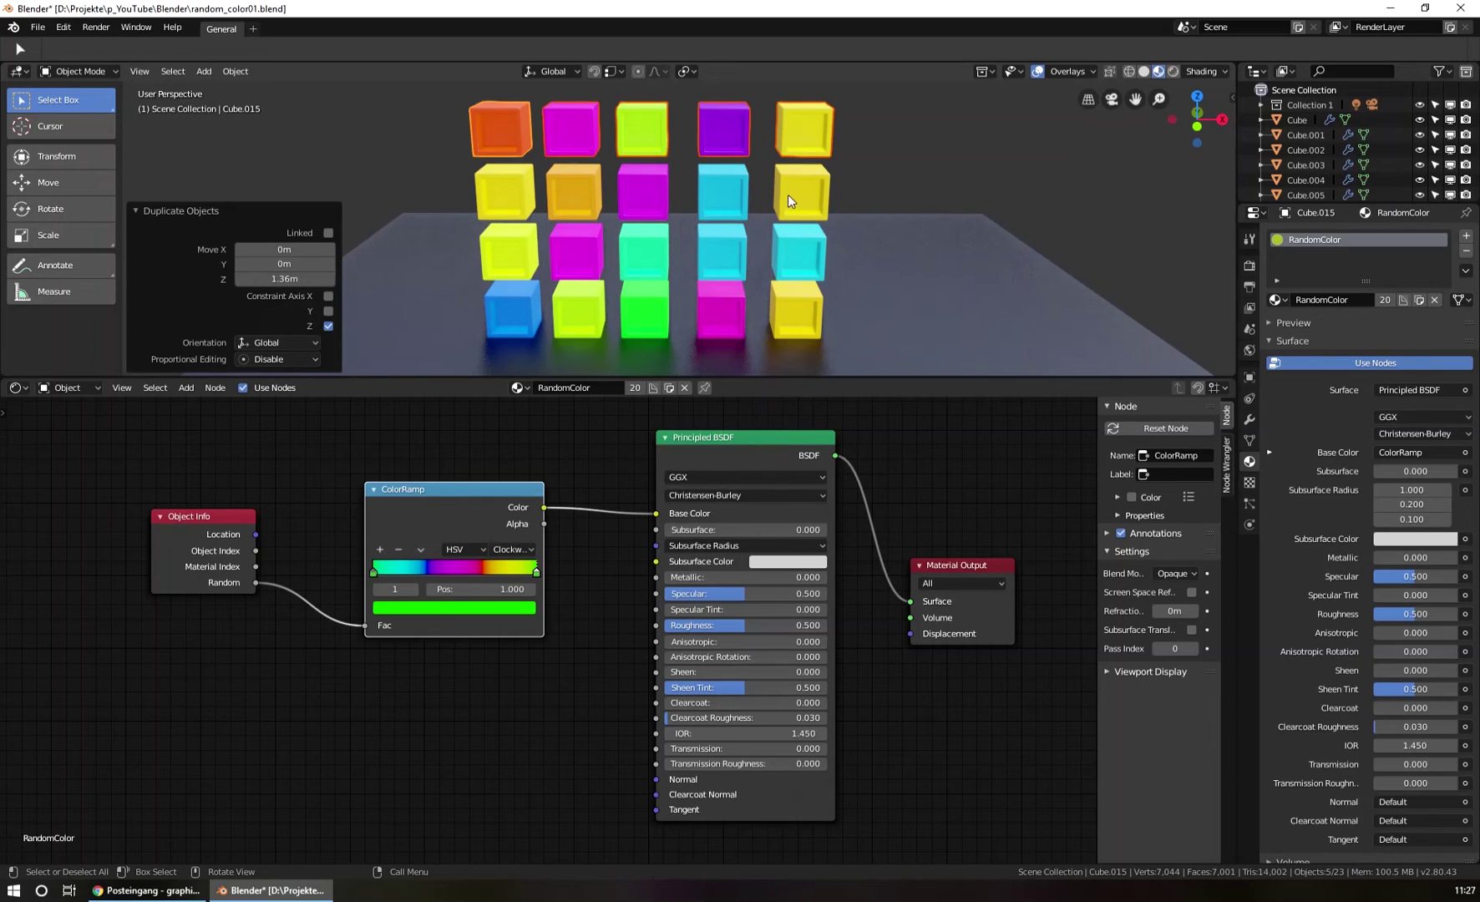
pyautogui.hotkey('shift', 'r')
pyautogui.moveTo(798, 193); pyautogui.dragTo(782, 226, button='middle')
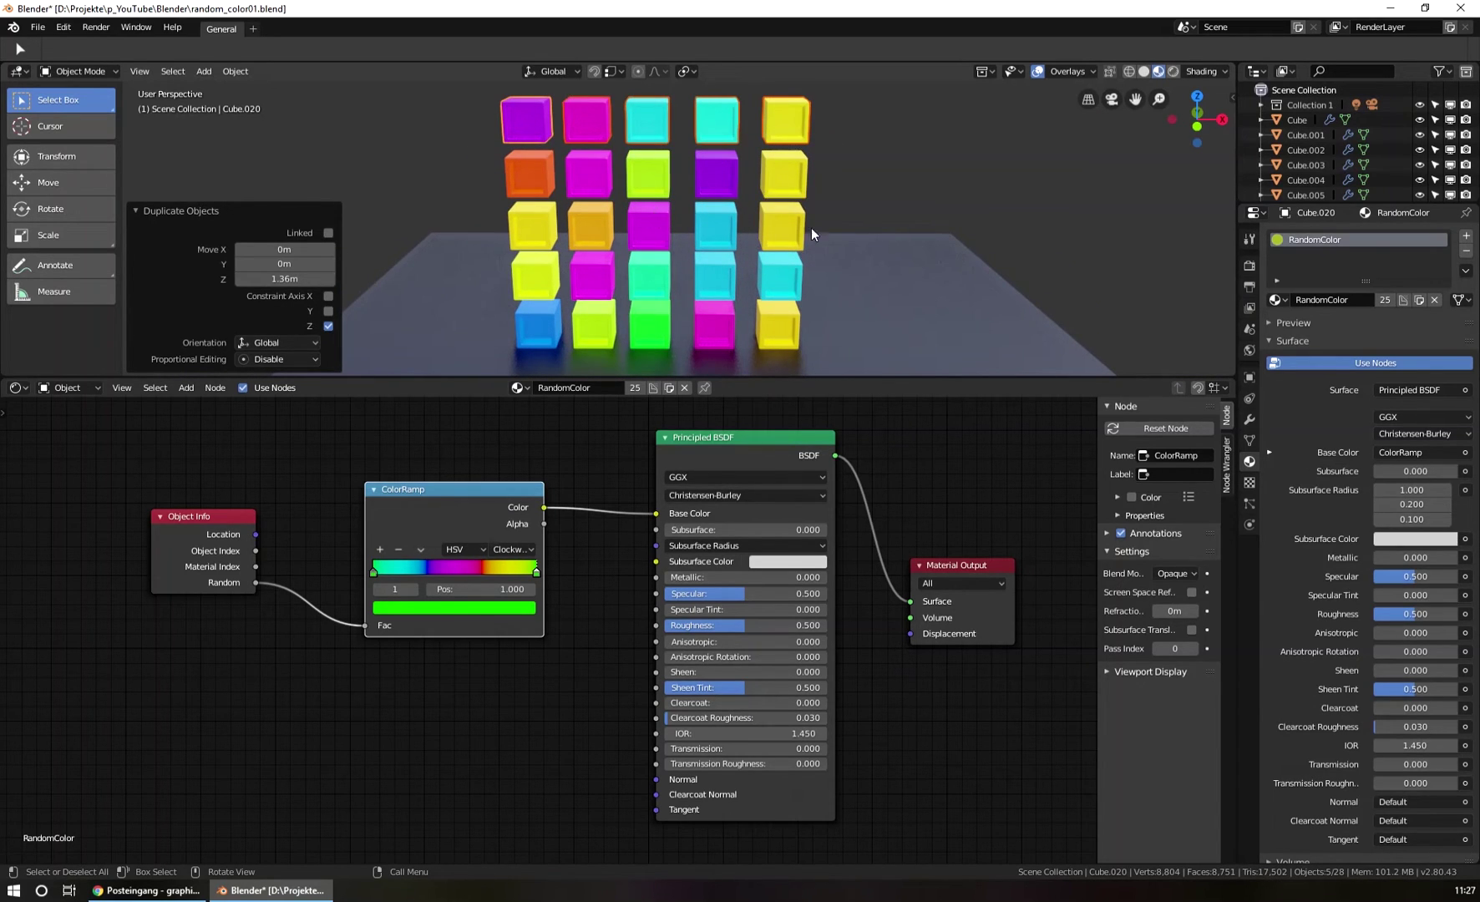
pyautogui.moveTo(655, 203)
pyautogui.mouseDown(button='middle')
pyautogui.moveTo(739, 194)
pyautogui.moveTo(635, 204)
pyautogui.mouseUp(button='middle')
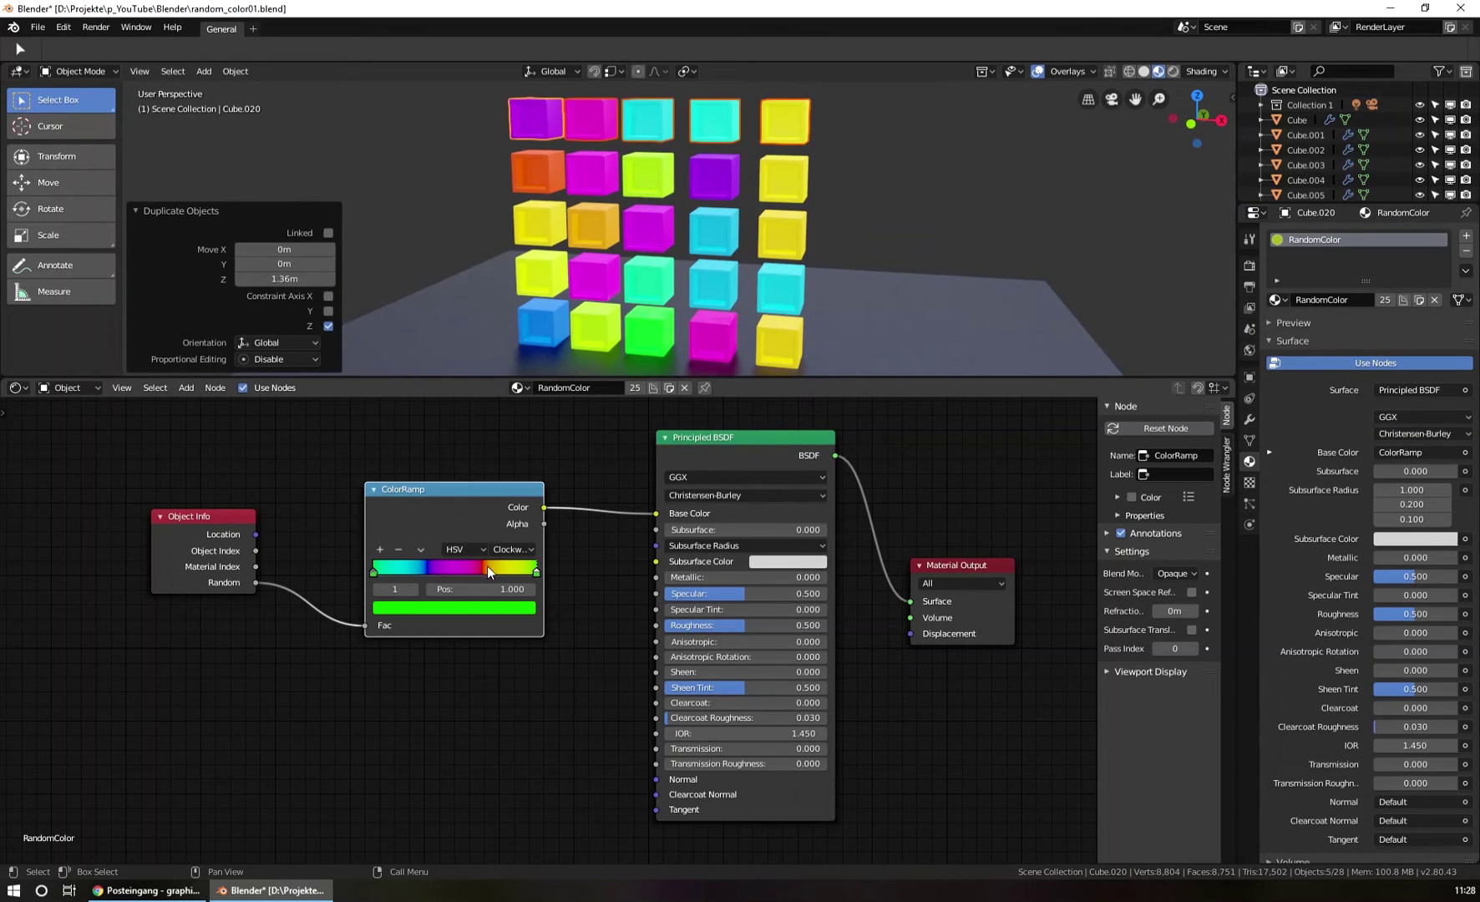
pyautogui.moveTo(689, 272); pyautogui.dragTo(728, 254, button='middle')
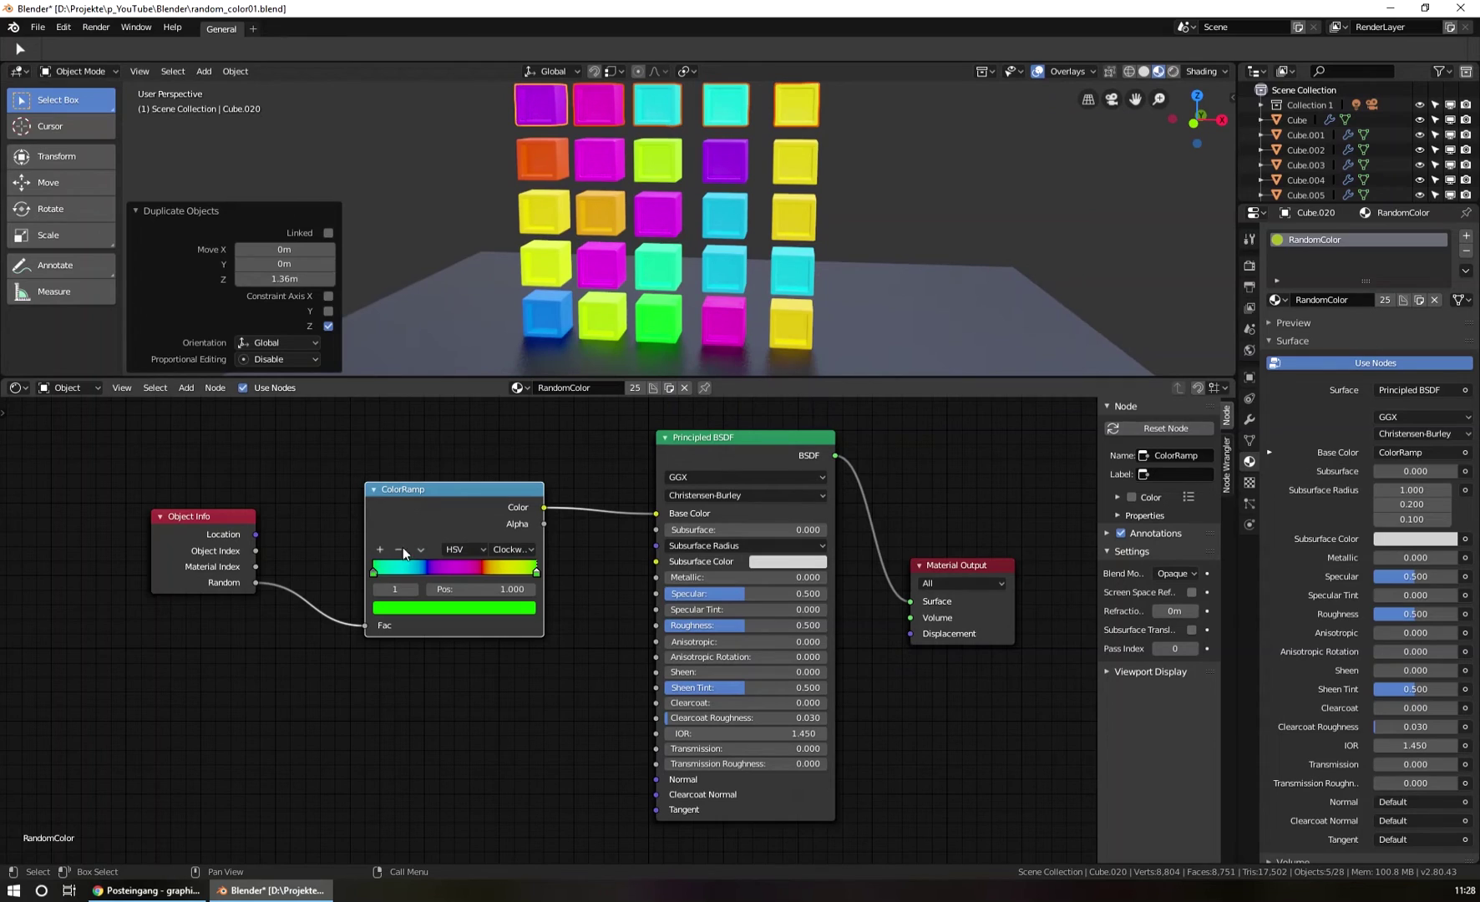
pyautogui.click(427, 490)
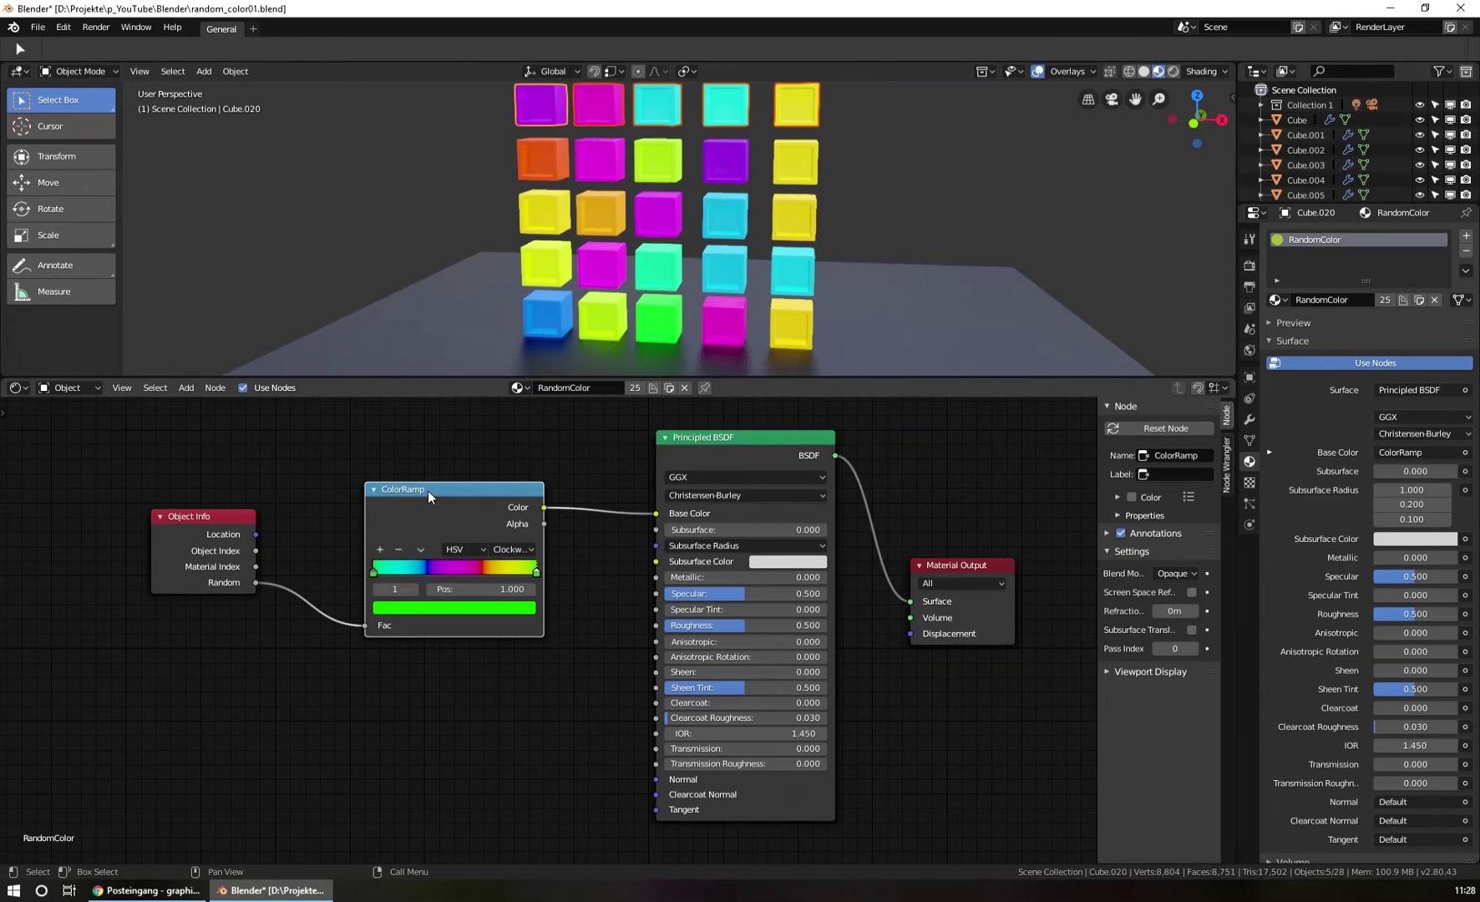
pyautogui.hotkey('shift', 'd')
# Place the copied ColorRamp below the original, set RGB mode, and colour its stops blue and orange
pyautogui.click(470, 642)
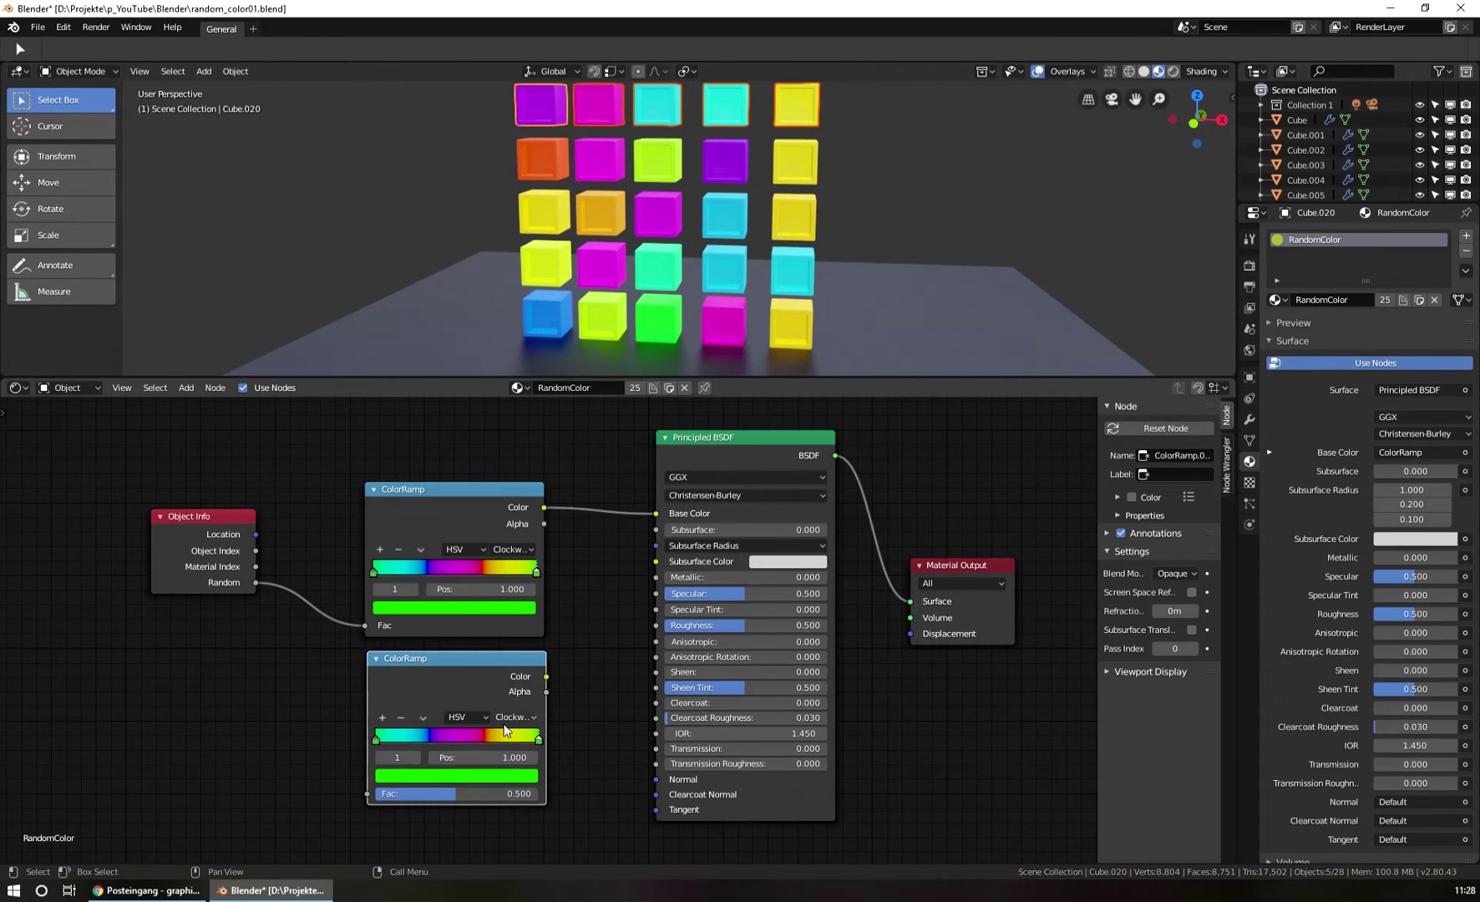
pyautogui.click(471, 716)
pyautogui.click(472, 701)
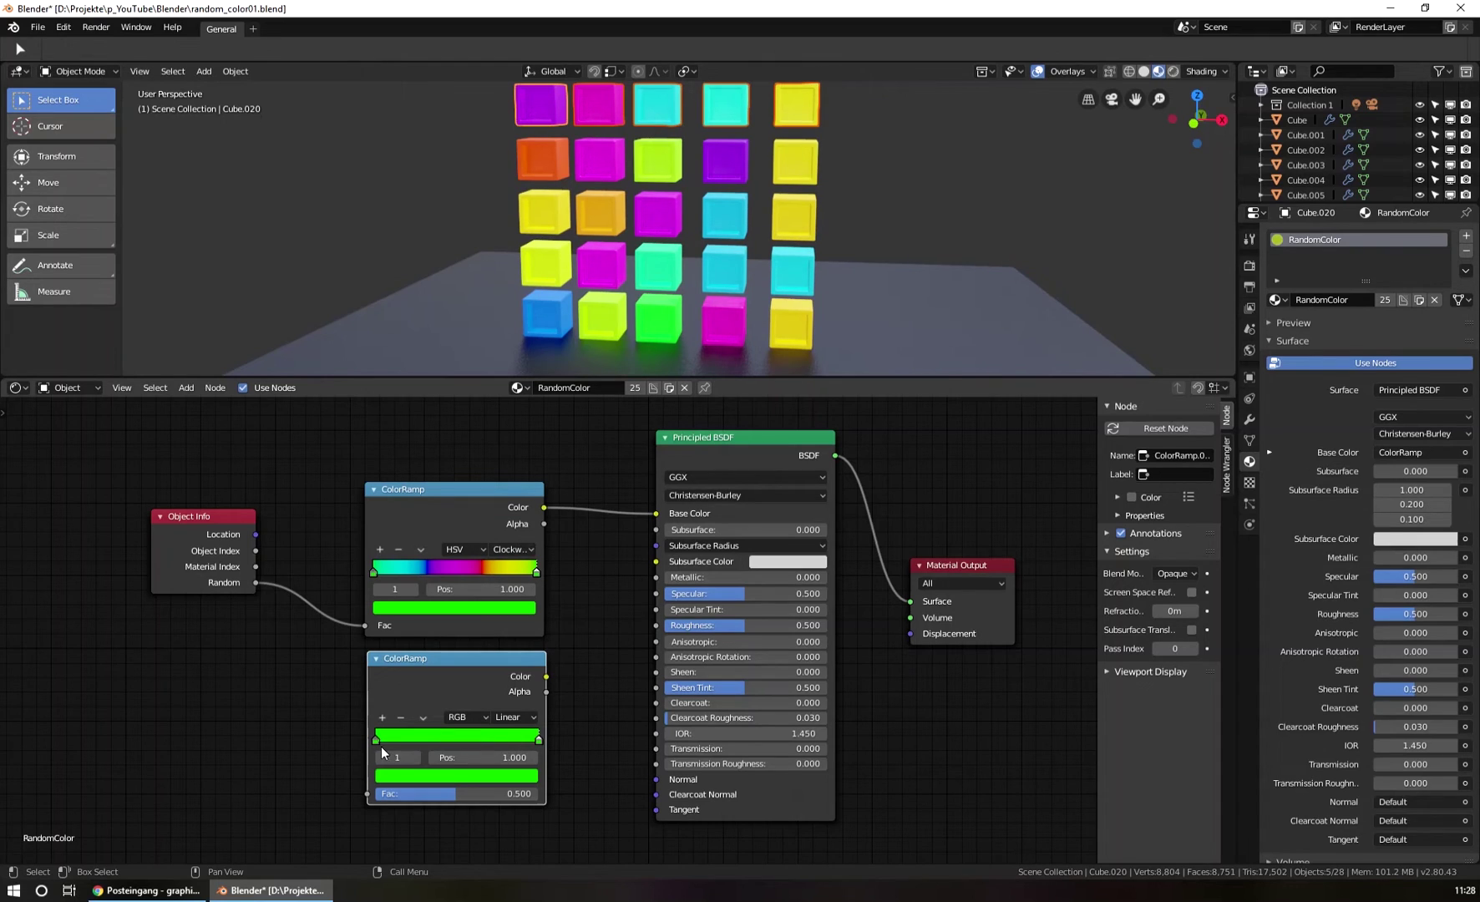
pyautogui.click(399, 774)
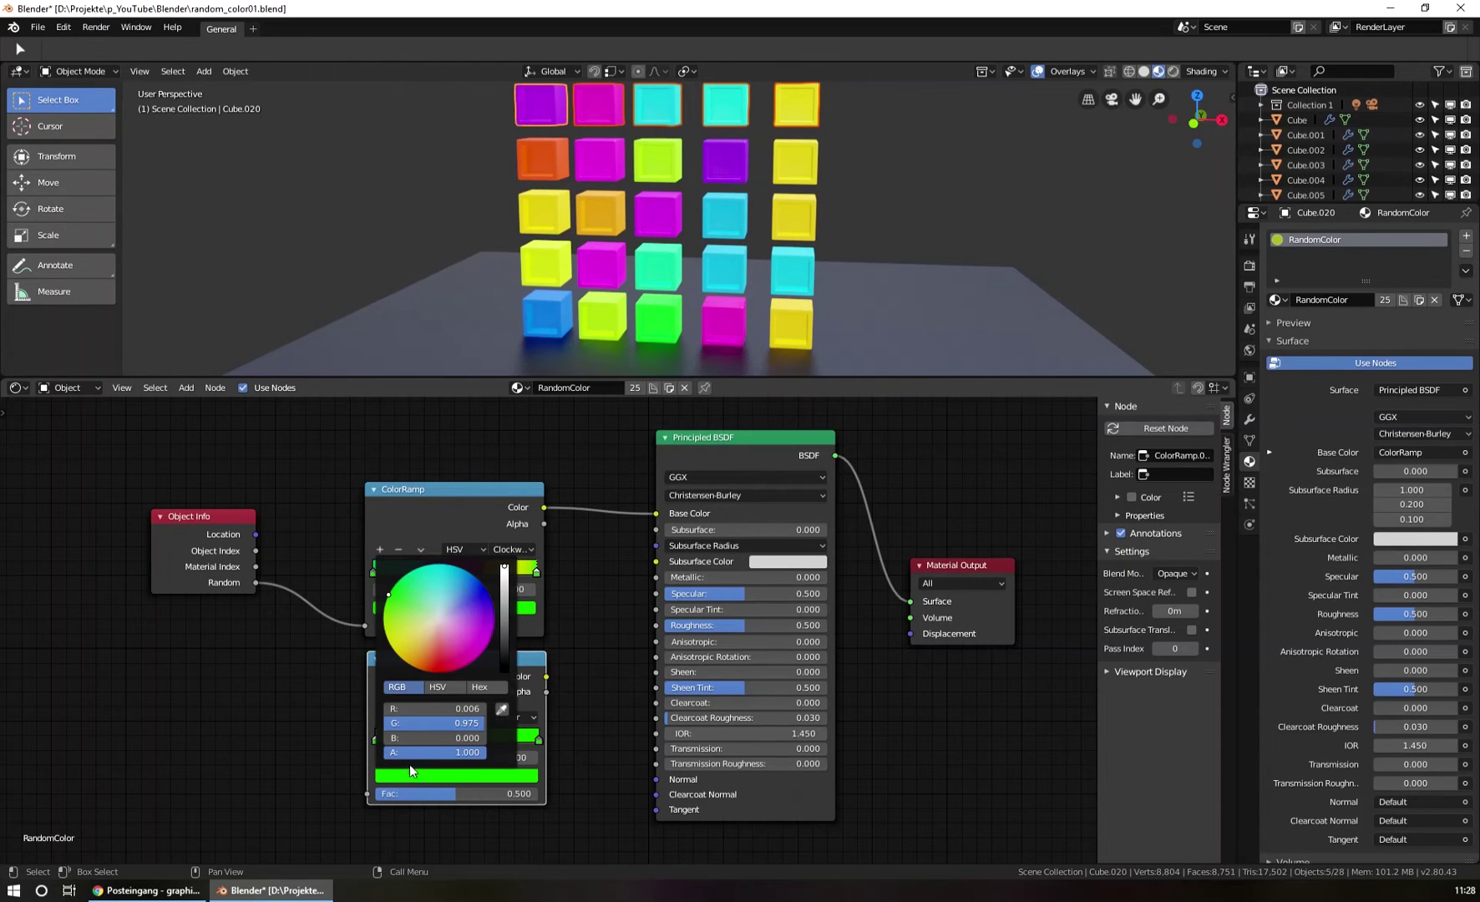
pyautogui.click(465, 602)
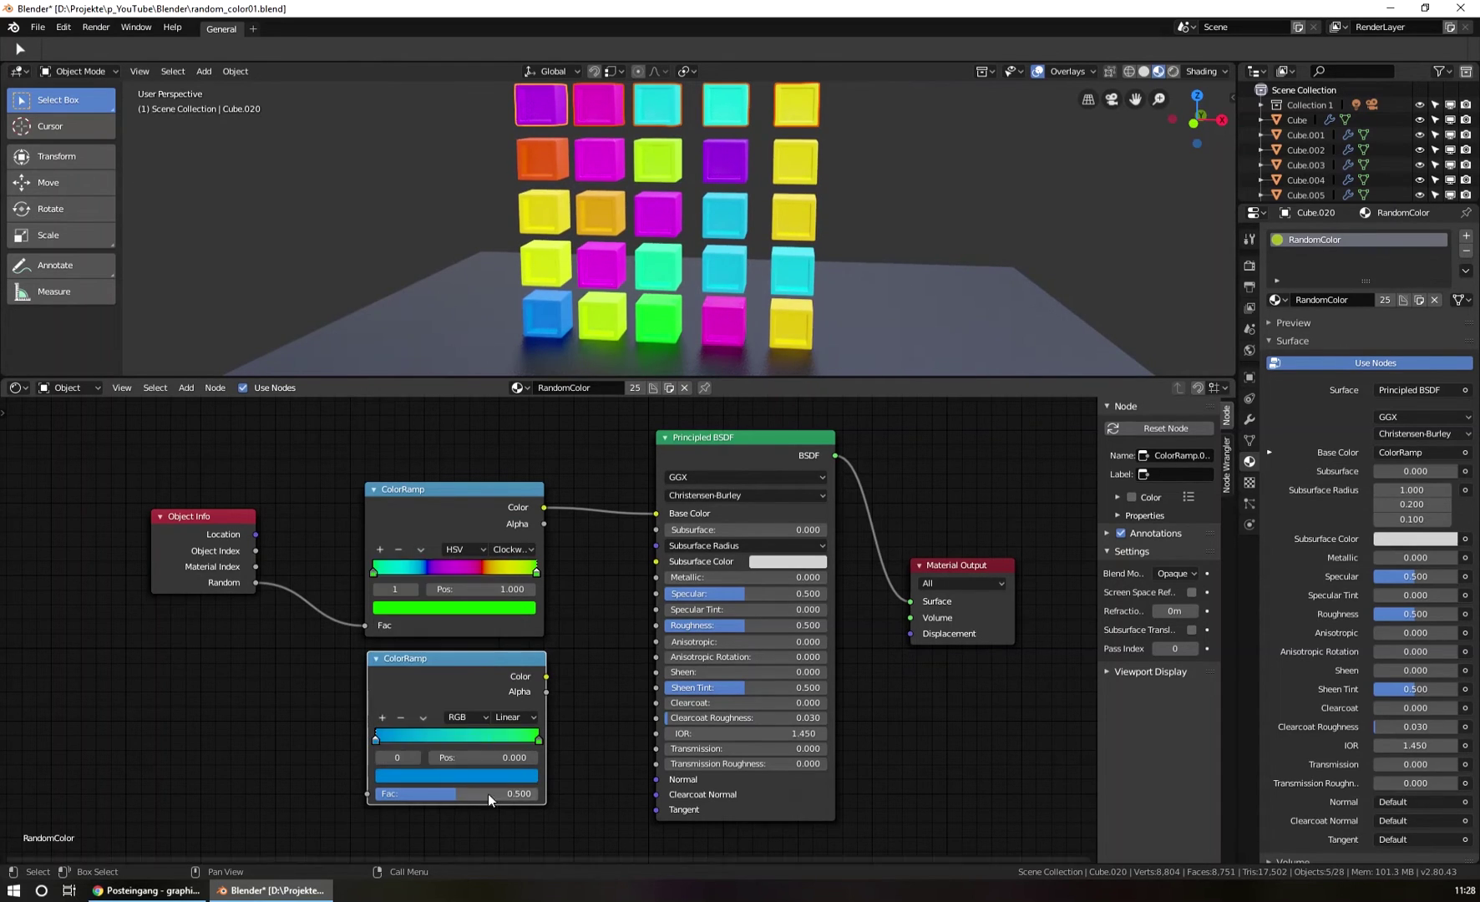
pyautogui.click(538, 738)
pyautogui.click(491, 775)
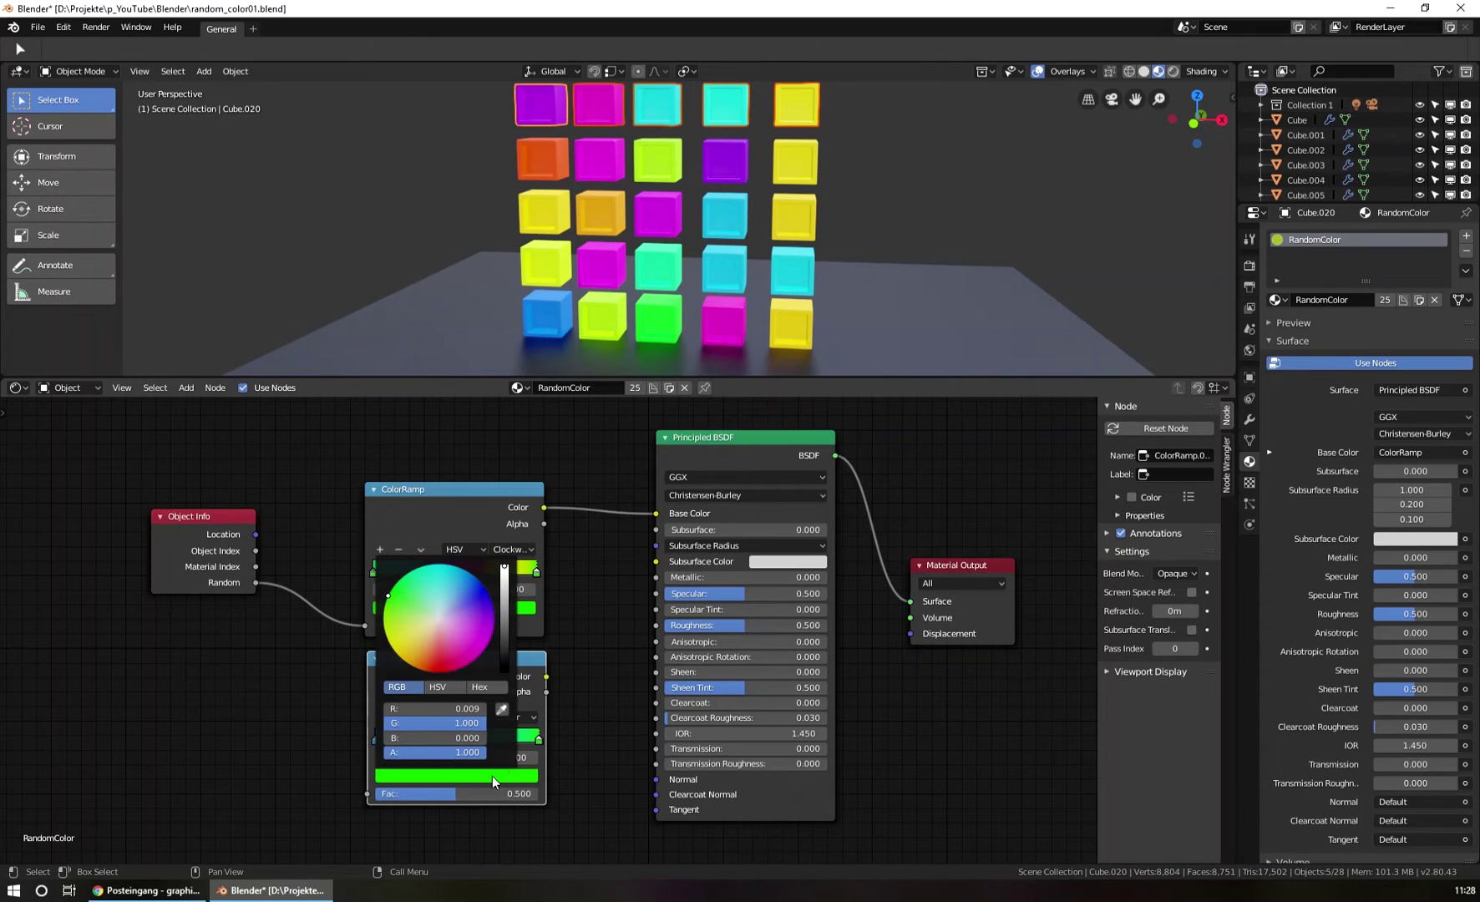
pyautogui.moveTo(425, 649); pyautogui.dragTo(413, 668)
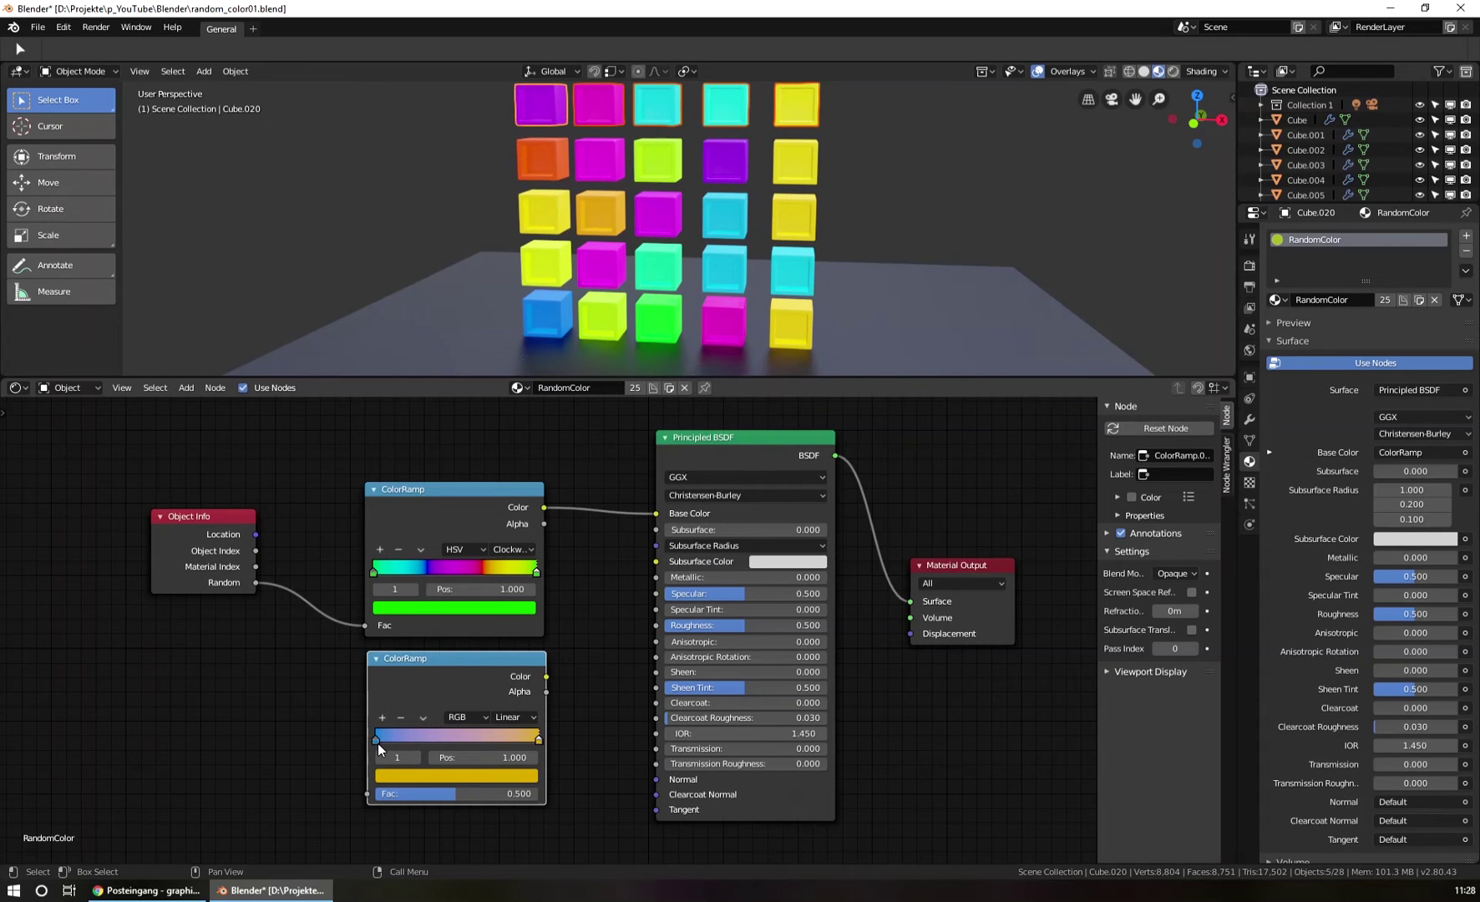
# Deepen the lower ramp's left blue stop and route Object Info Random into its Fac
pyautogui.click(376, 739)
pyautogui.click(418, 775)
pyautogui.moveTo(459, 591); pyautogui.dragTo(505, 594)
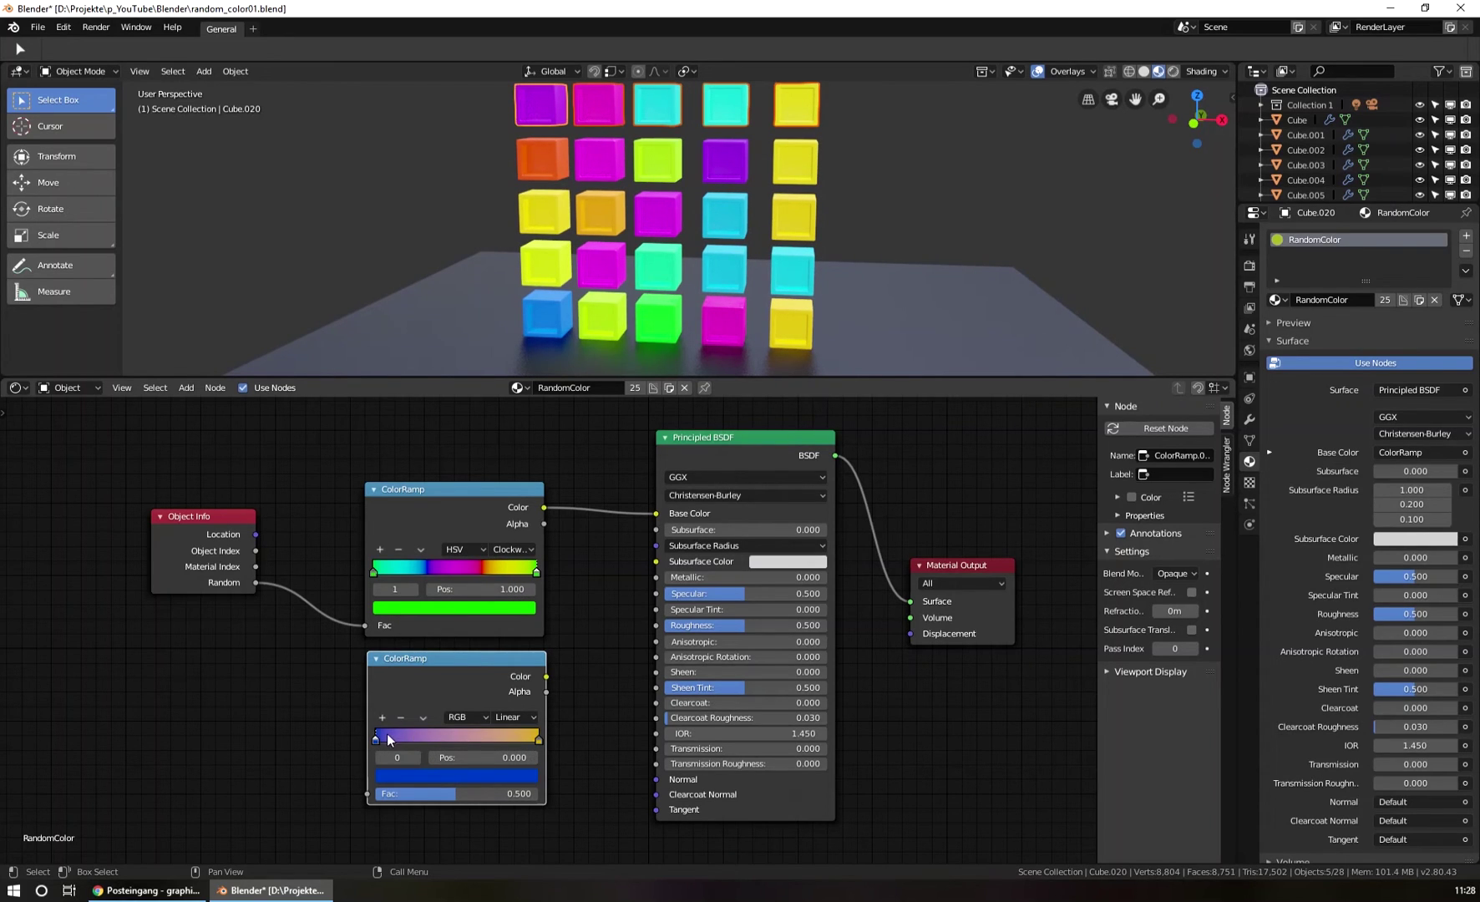
pyautogui.moveTo(363, 626); pyautogui.dragTo(365, 794)
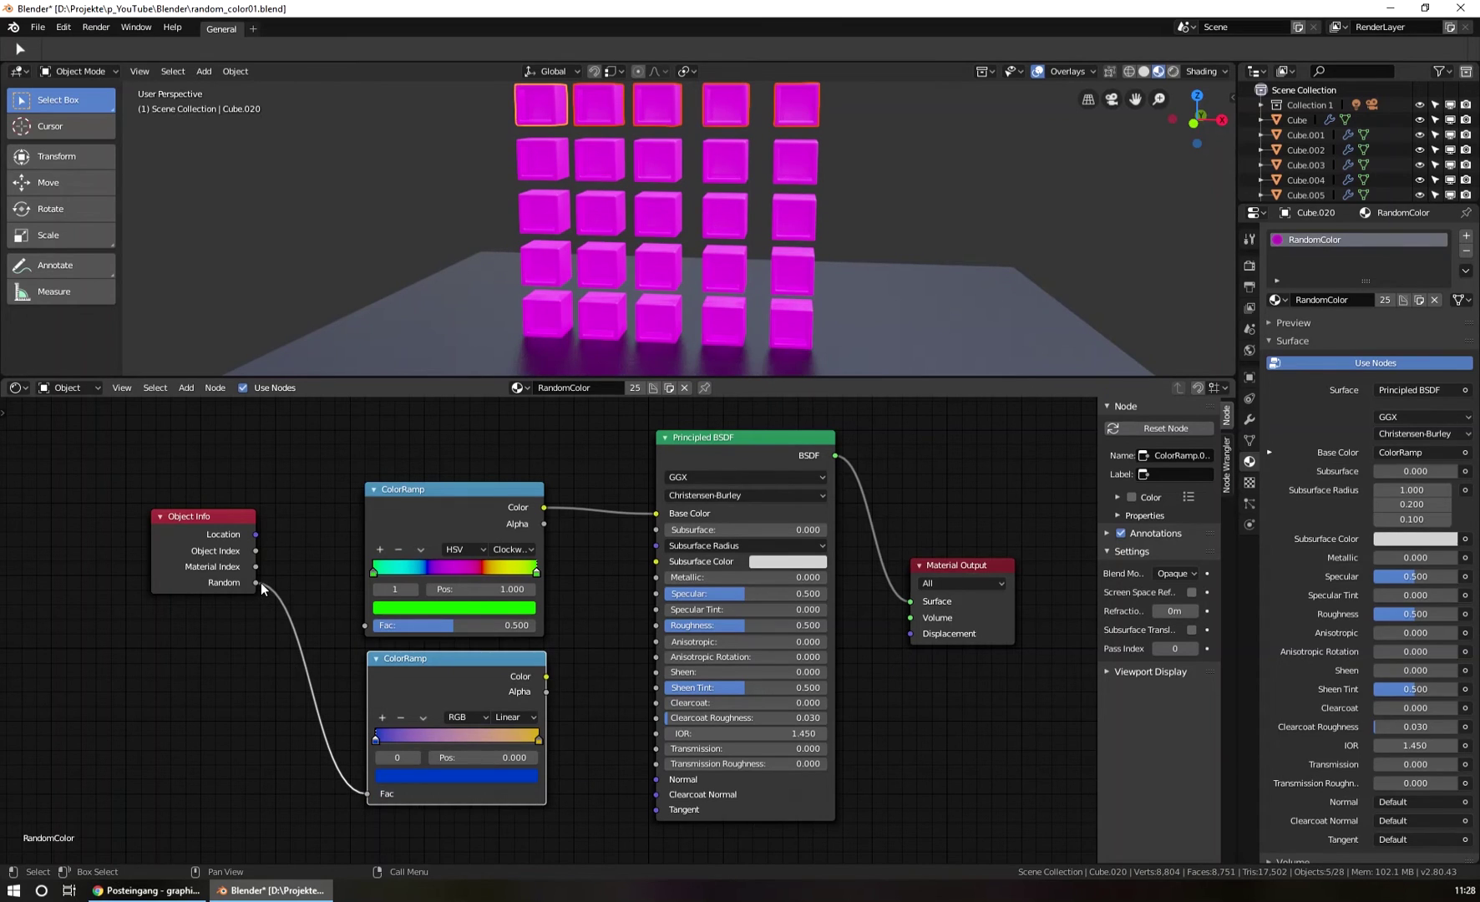
# Connect the lower ramp's Color to Principled BSDF Base Color and orbit to inspect the recoloured grid
pyautogui.moveTo(547, 676); pyautogui.dragTo(656, 513)
pyautogui.moveTo(770, 171); pyautogui.dragTo(739, 170, button='middle')
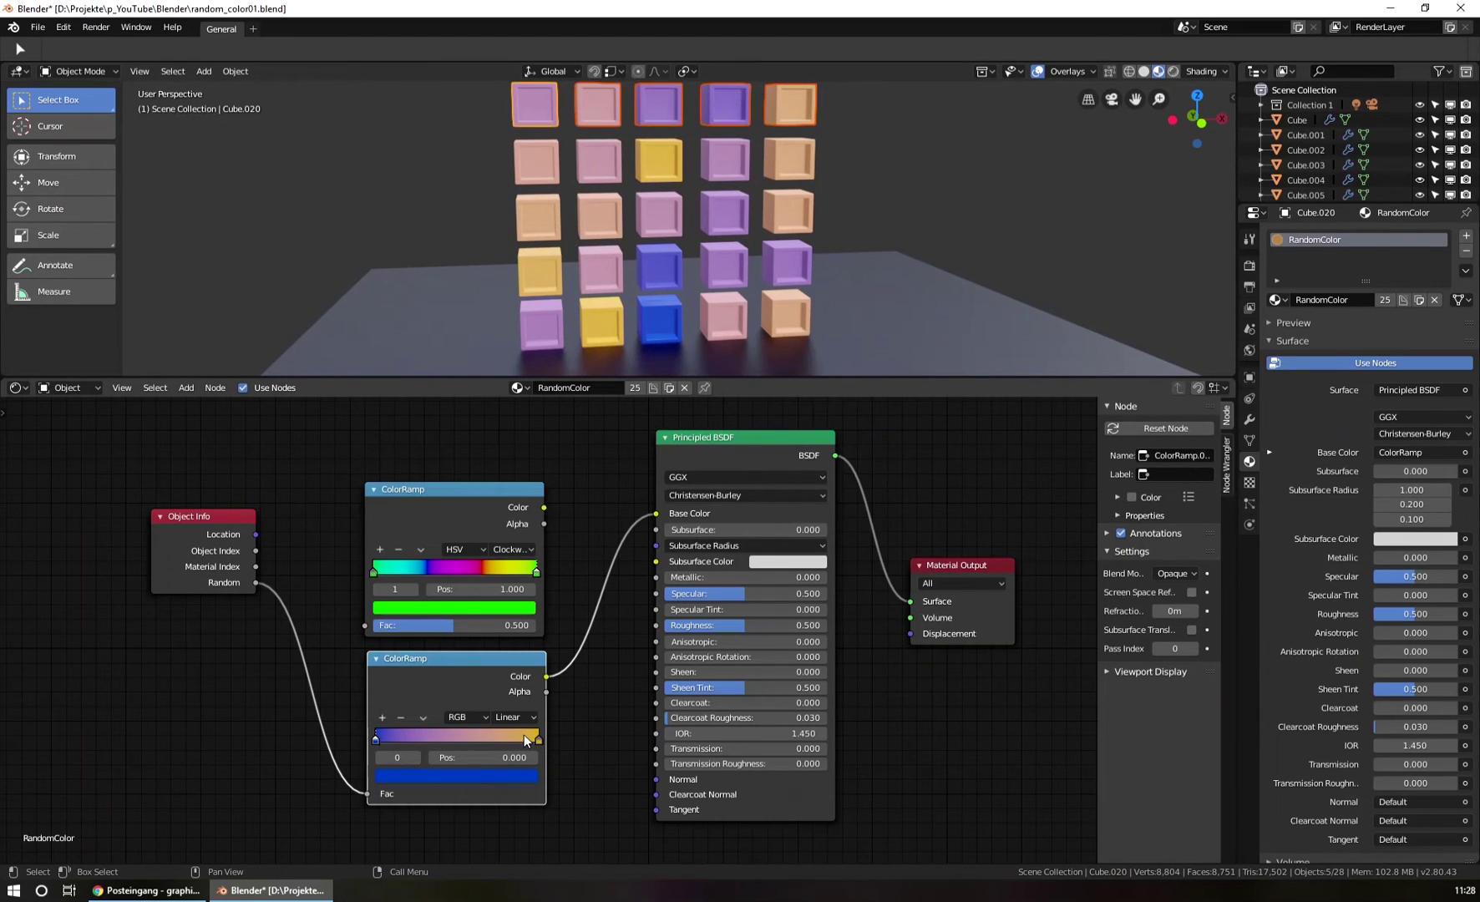
pyautogui.scroll(-1, 590, 701)
pyautogui.scroll(1, 589, 685)
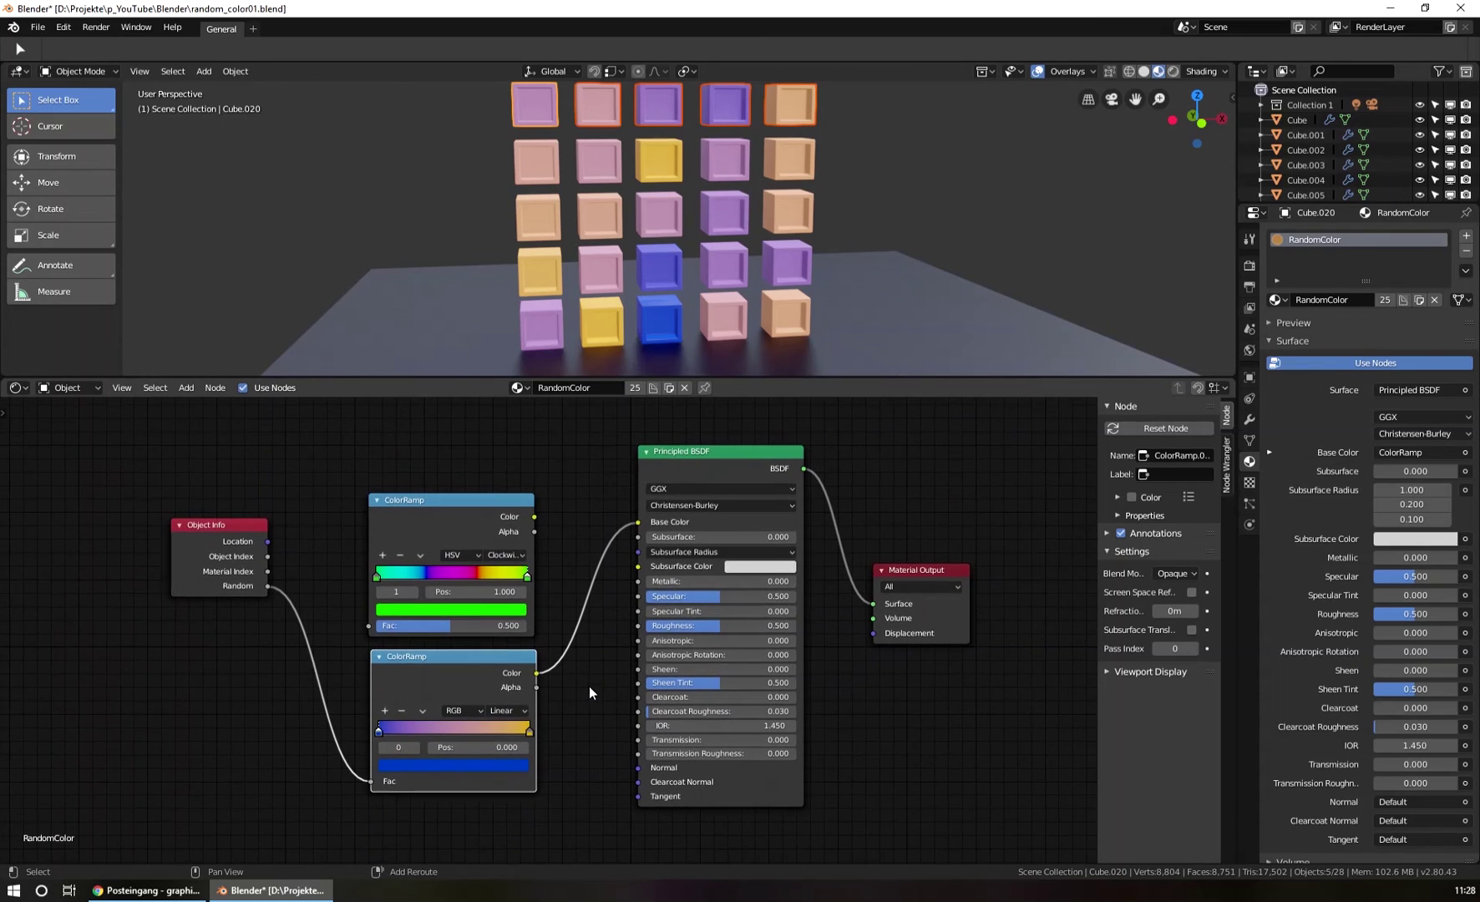
pyautogui.moveTo(769, 185)
pyautogui.mouseDown(button='middle')
pyautogui.moveTo(700, 161)
pyautogui.moveTo(660, 190)
pyautogui.moveTo(758, 199)
pyautogui.moveTo(787, 186)
pyautogui.mouseUp(button='middle')
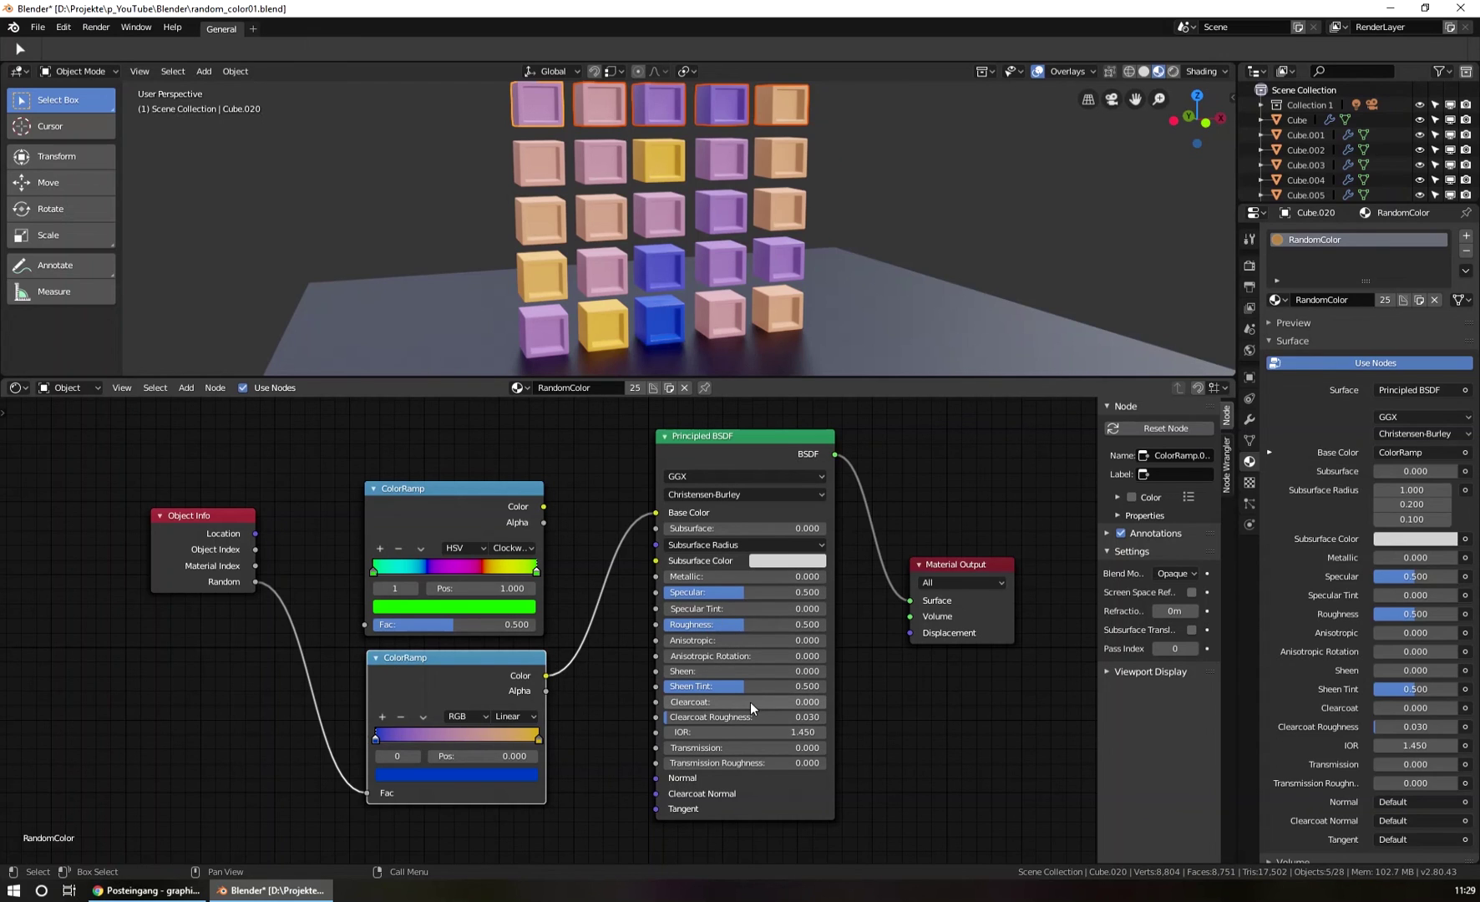
pyautogui.moveTo(805, 256); pyautogui.dragTo(735, 245, button='middle')
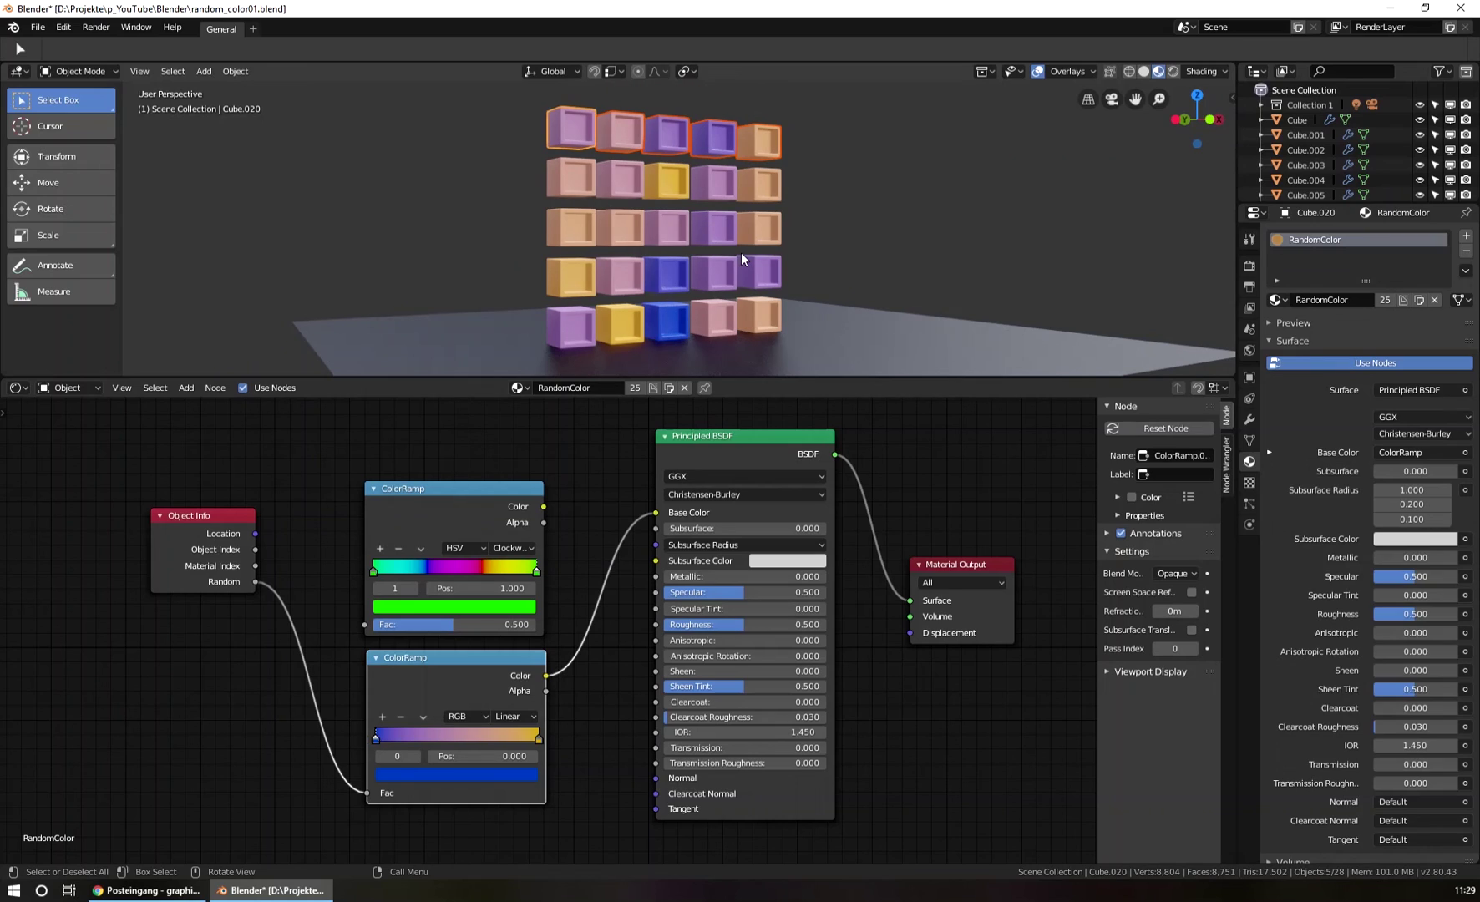